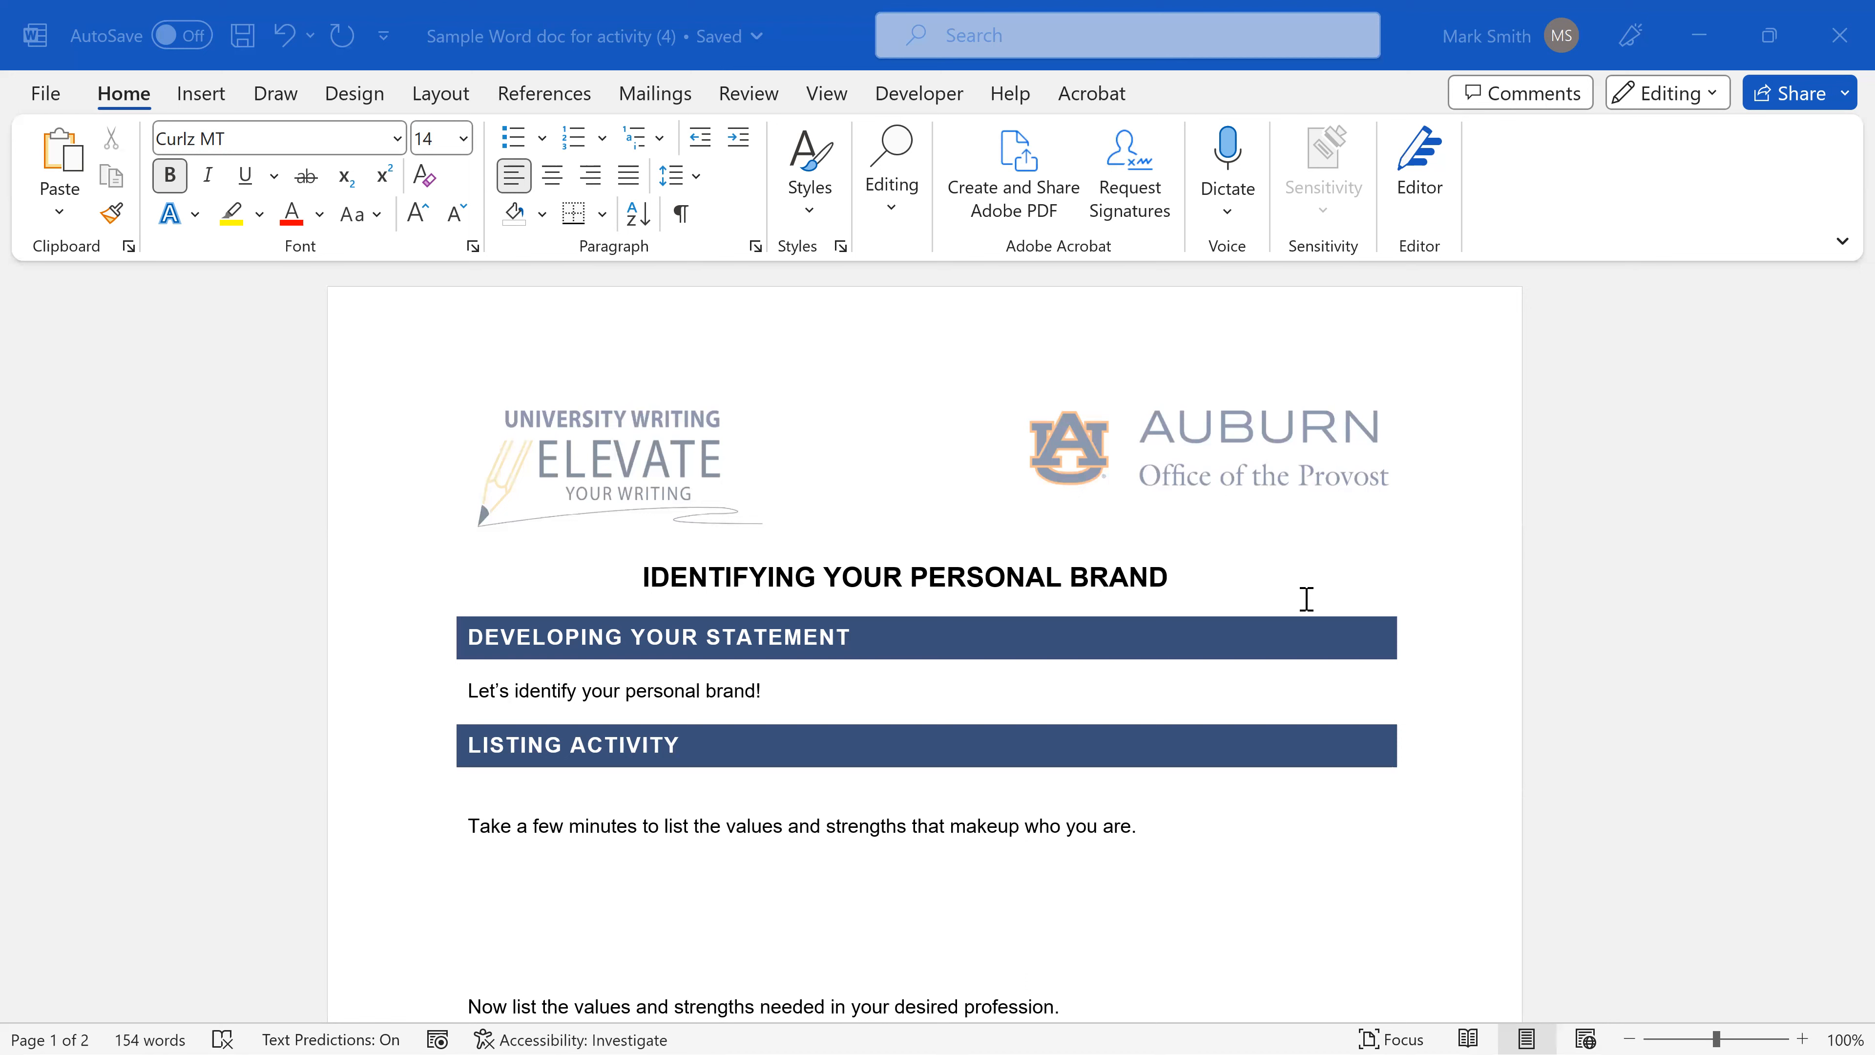
- Open the alt text of the logo picture in the first-page header for editing
{"action": "double_click", "coordinate": [858, 462]}
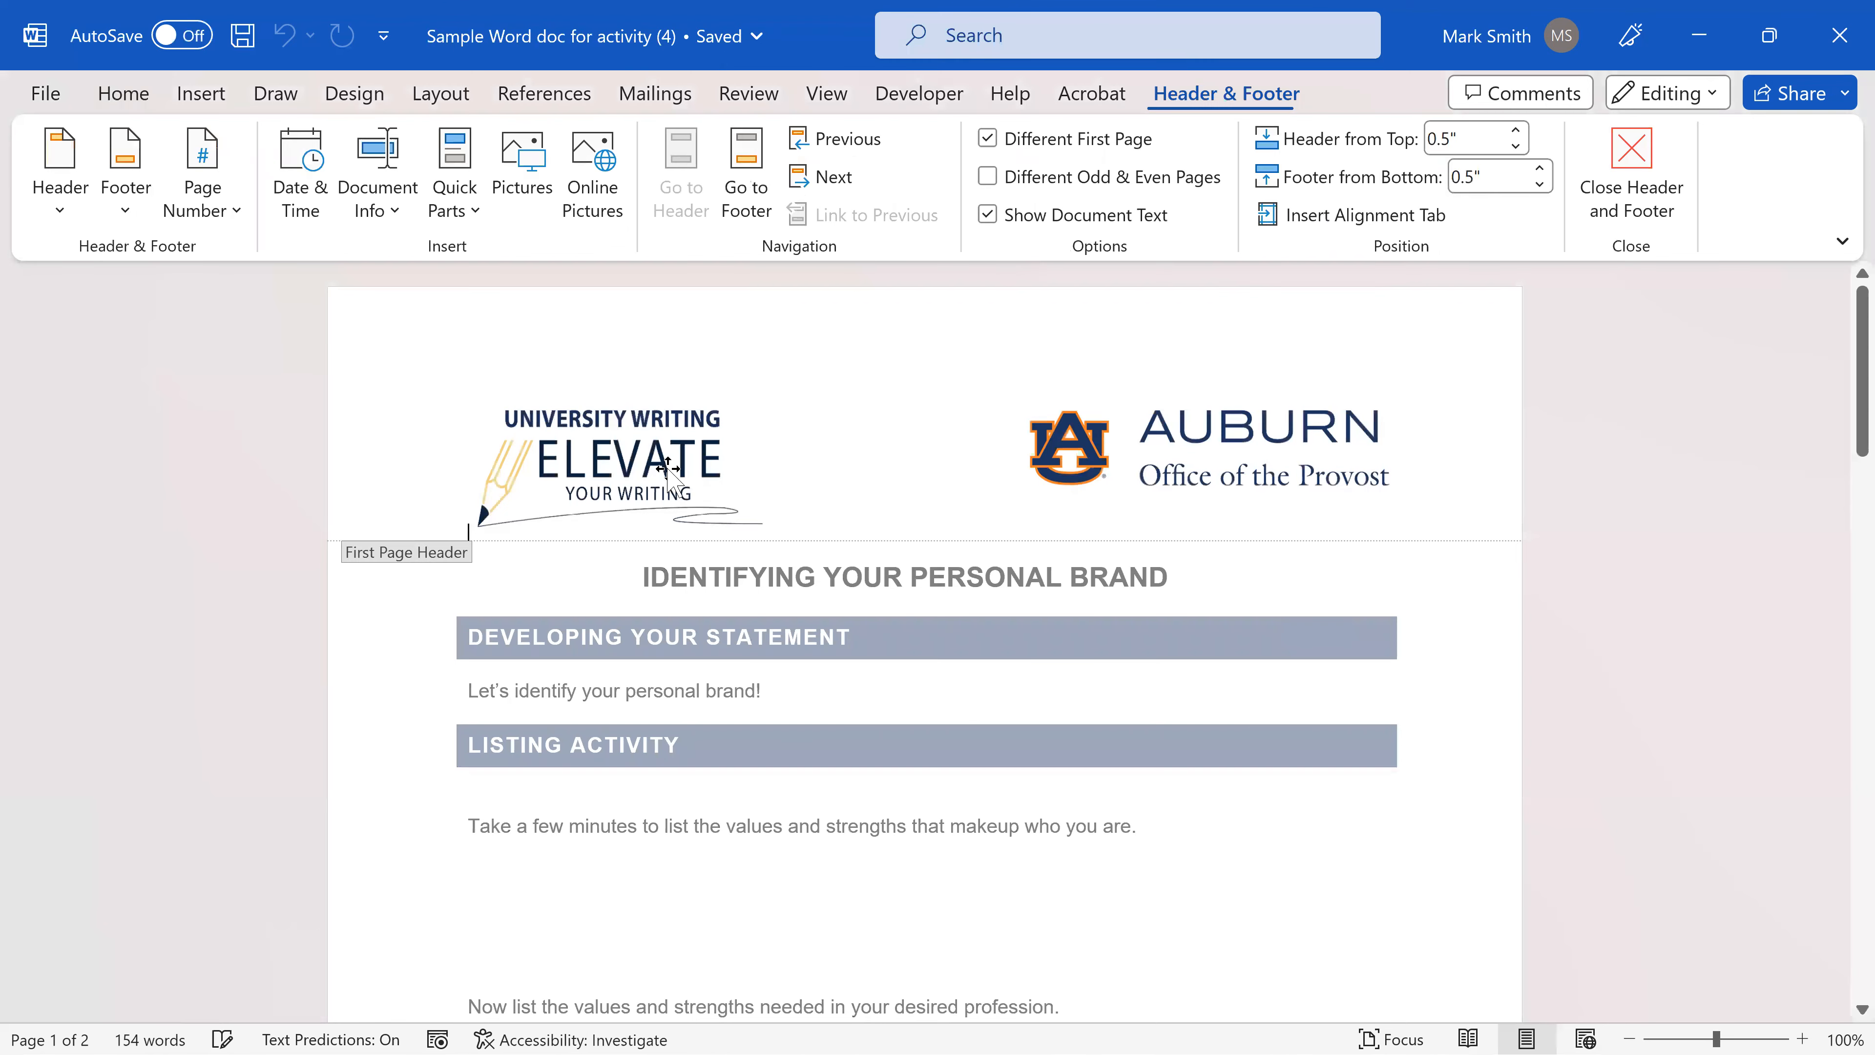
{"action": "left_click", "coordinate": [594, 432]}
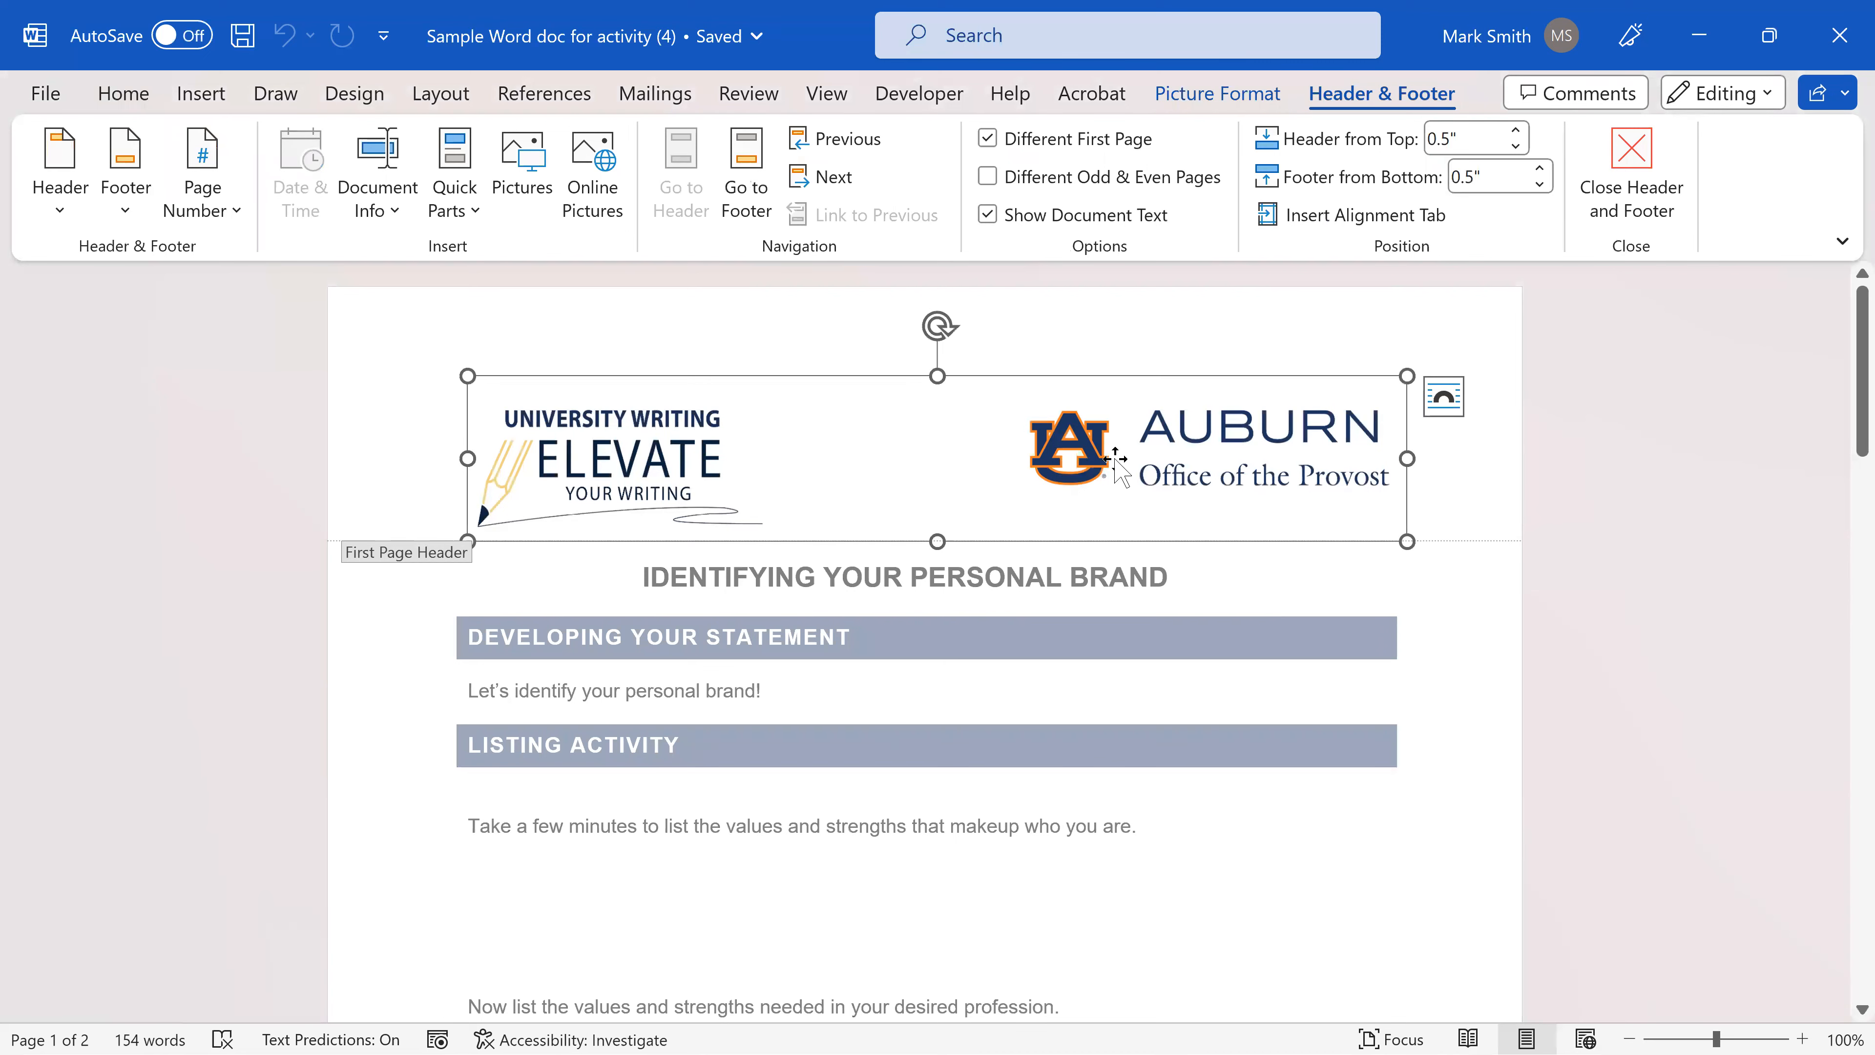
{"action": "left_click", "coordinate": [1220, 96]}
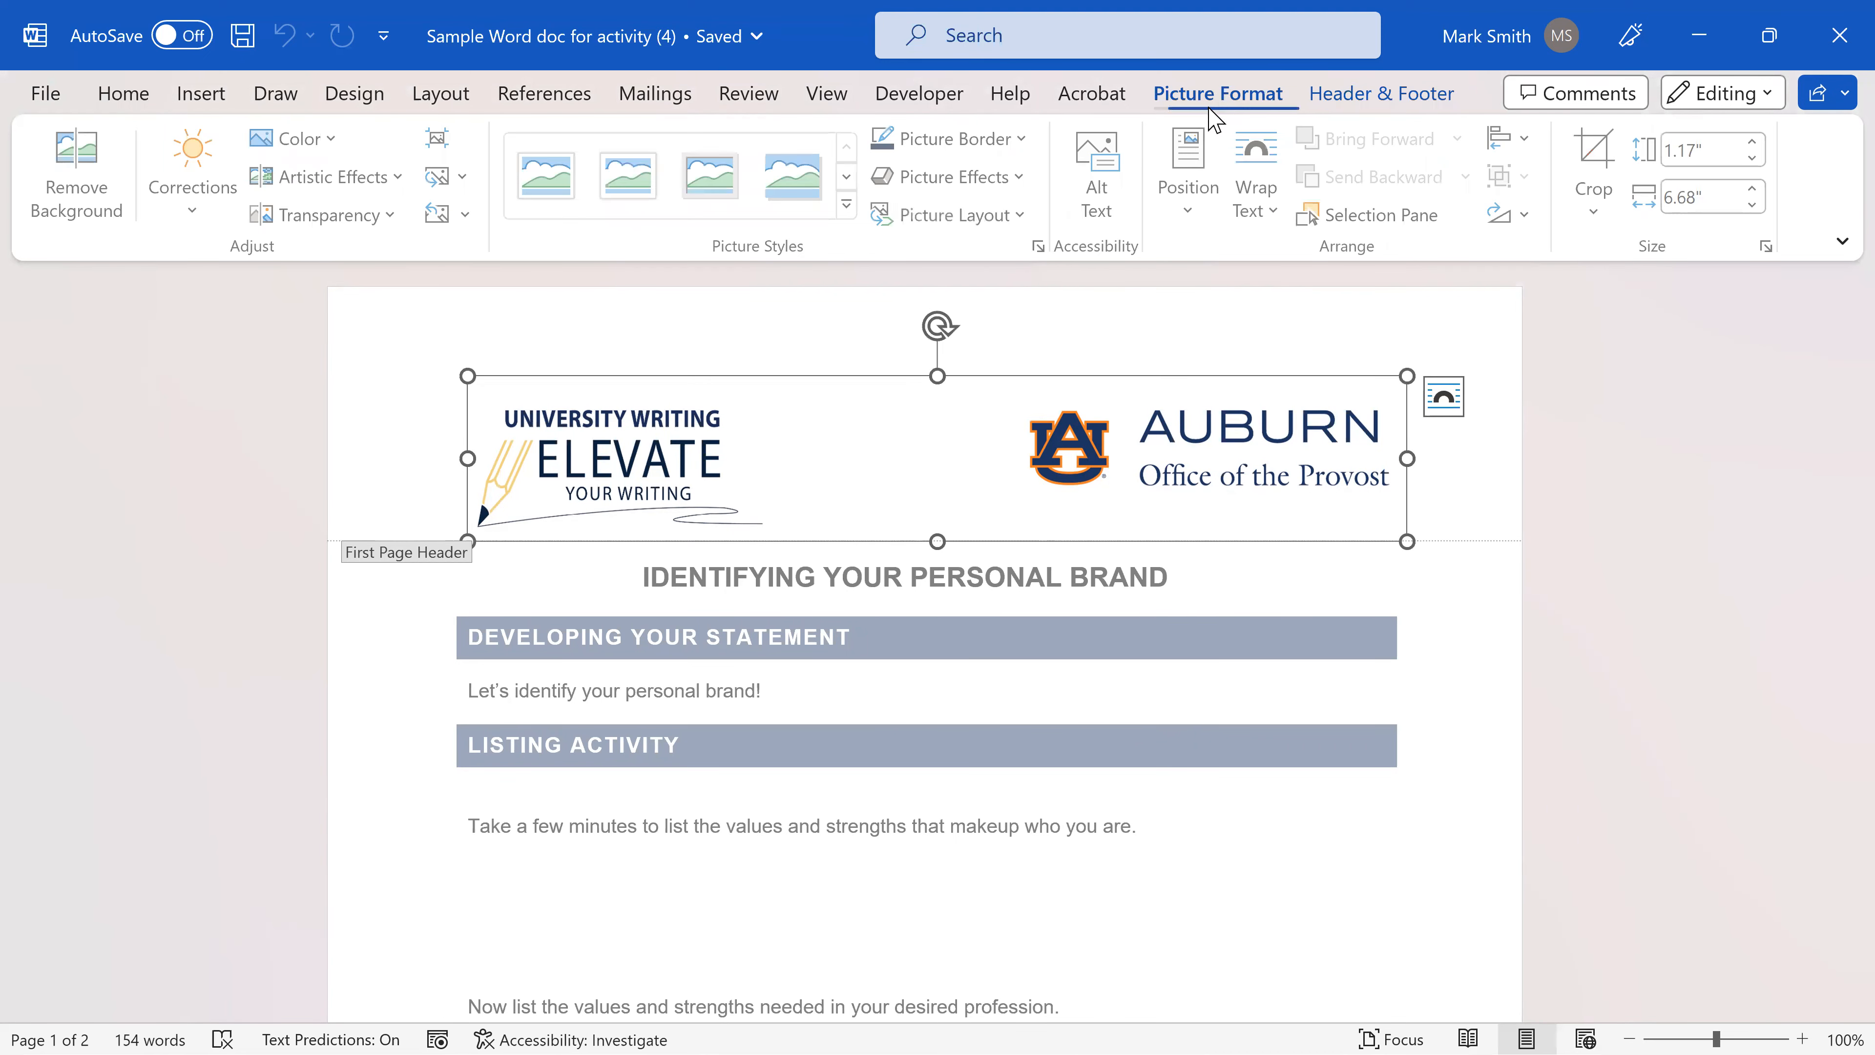
{"action": "left_click", "coordinate": [1111, 167]}
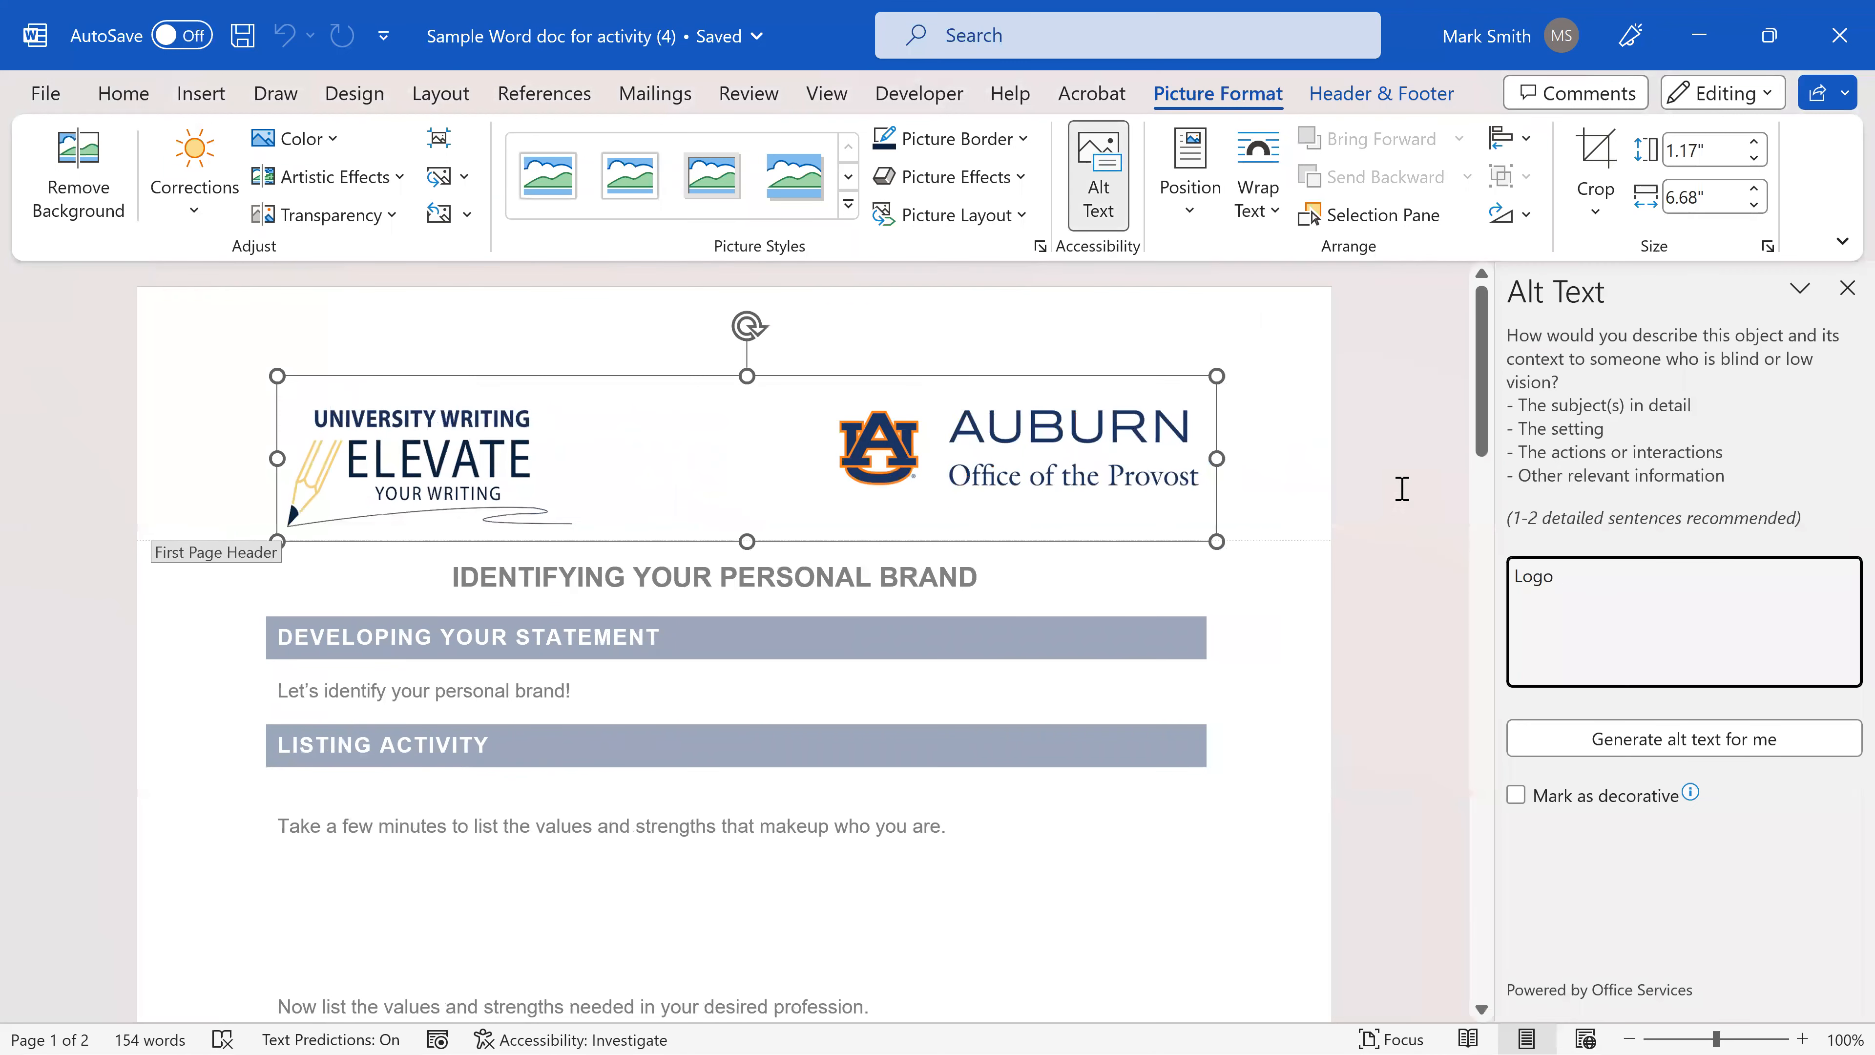
- Replace the header logo's alt text with a description of the University Writing and Provost office of Auburn logo
{"action": "left_click", "coordinate": [1564, 591]}
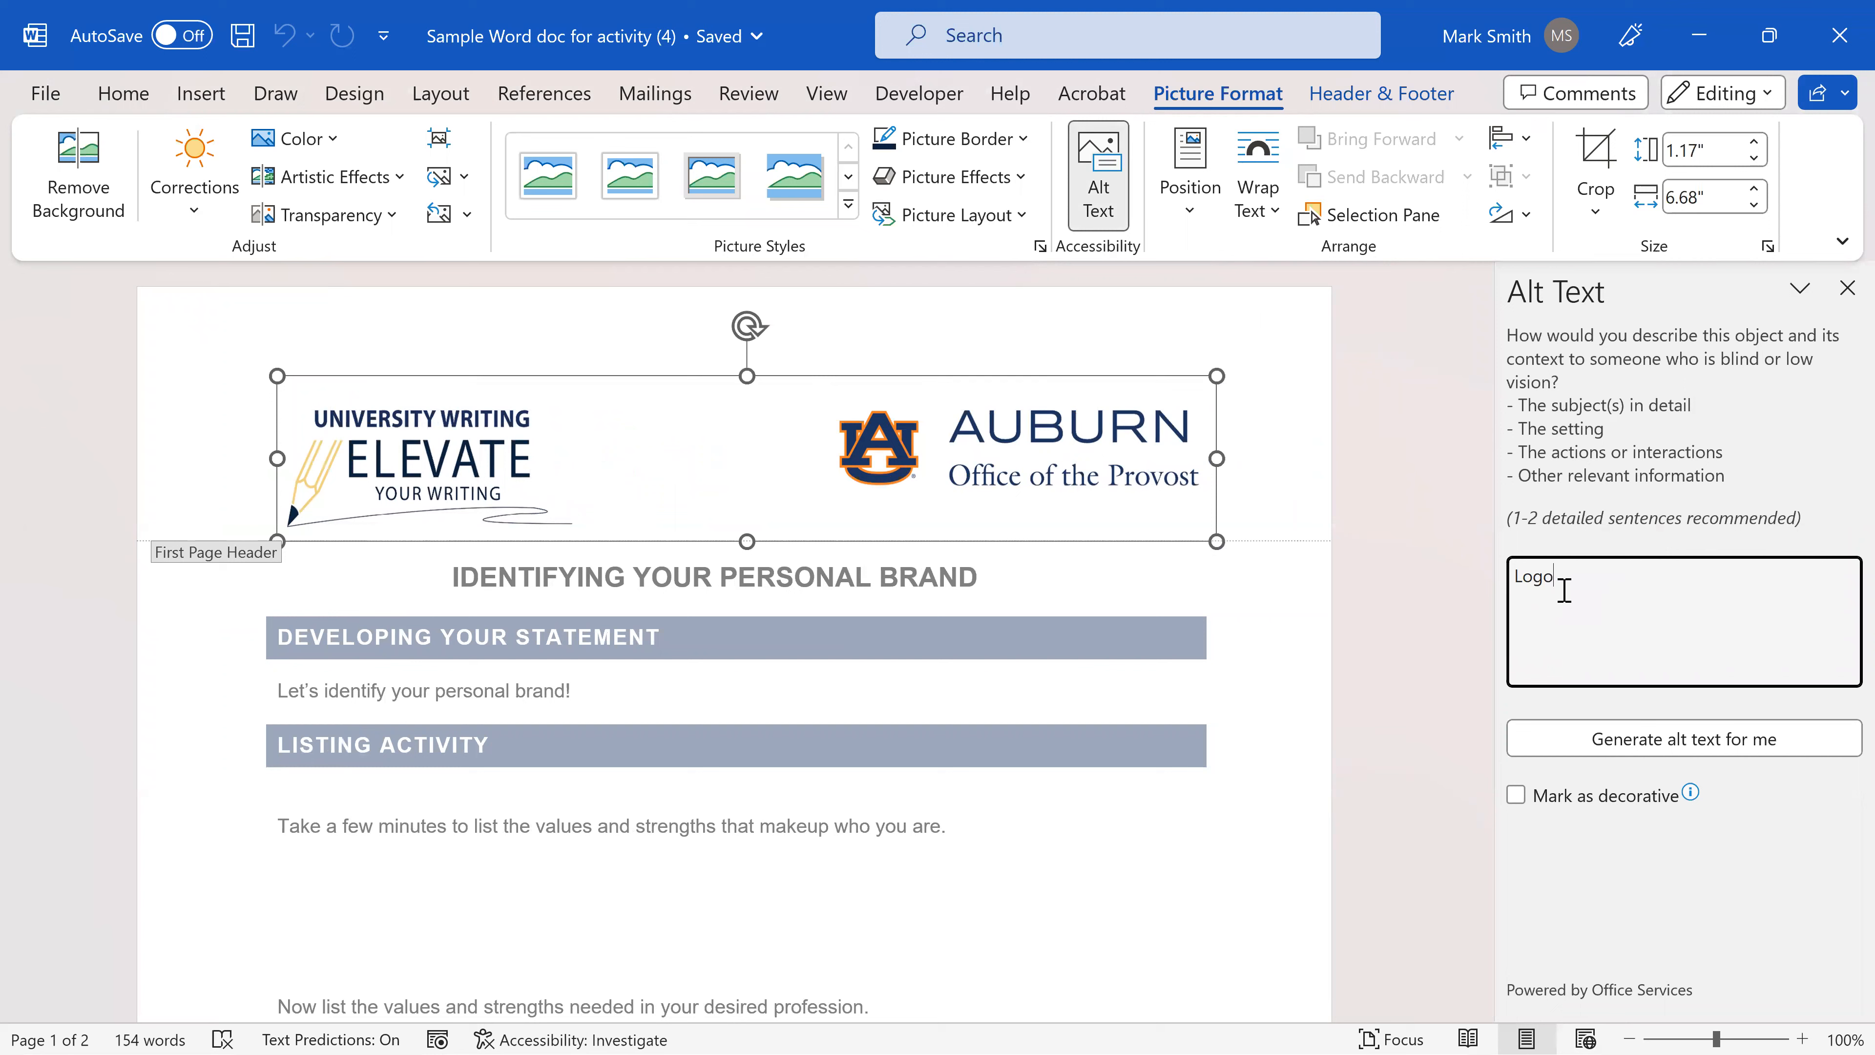
{"action": "key", "text": "BackSpace"}
{"action": "key", "text": "BackSpace"}
{"action": "key", "text": "BackSpace"}
{"action": "key", "text": "BackSpace"}
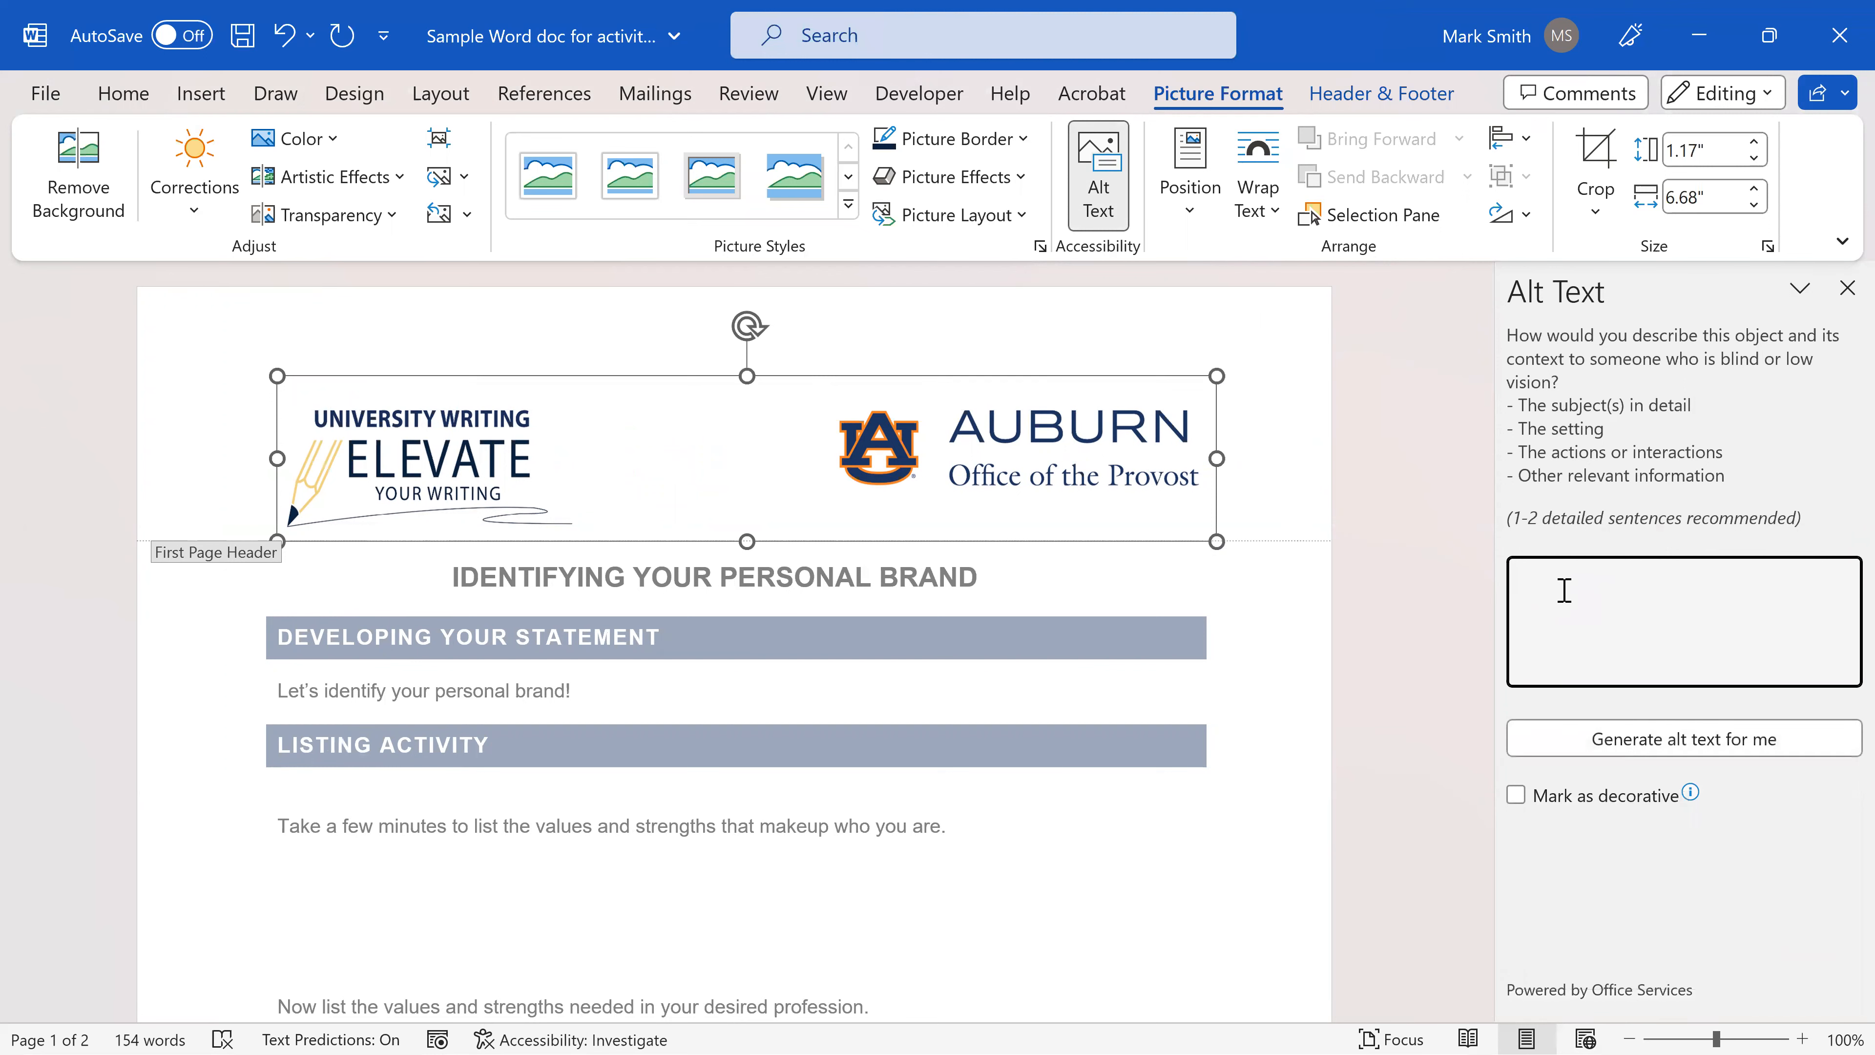
{"action": "type", "text": "Univer"}
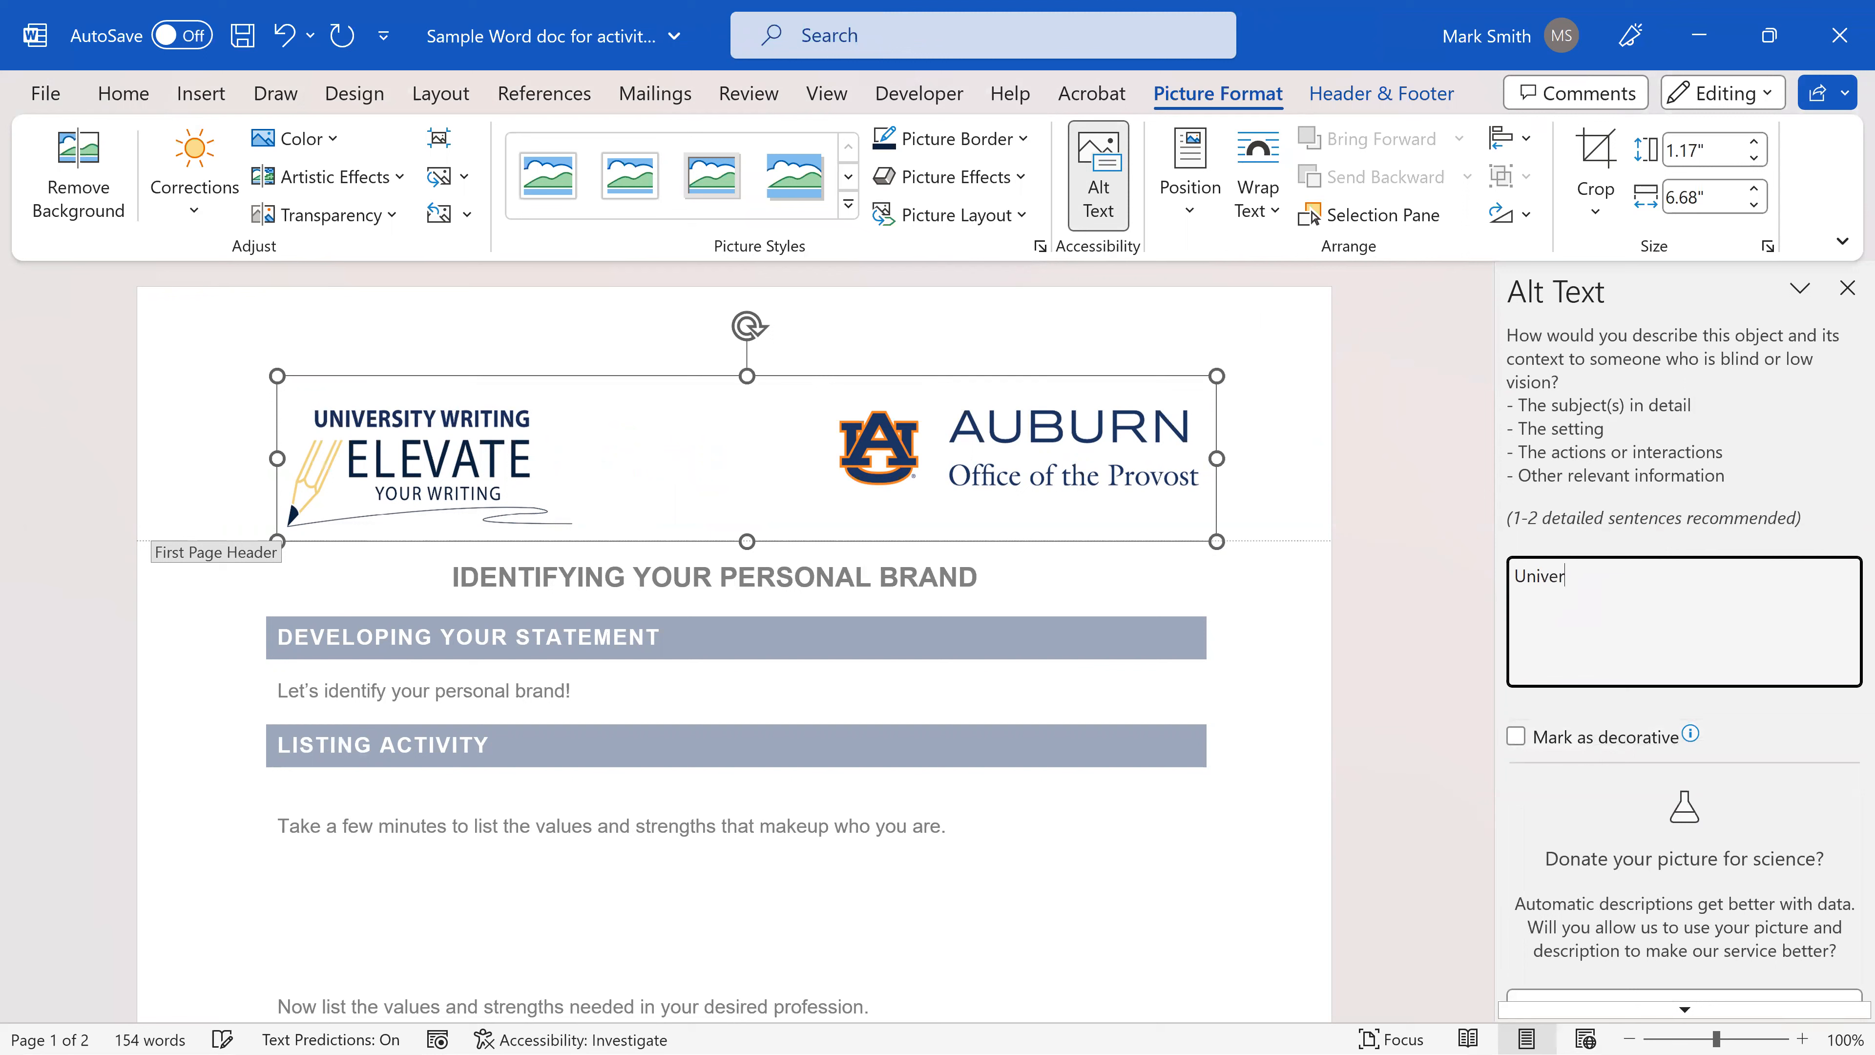
{"action": "type", "text": "sity Wiritng and Provost office of Auburn logo"}
- Correct the misspelled word "Writing" in the logo's alt text and close the alt text editor
{"action": "left_click", "coordinate": [1621, 575]}
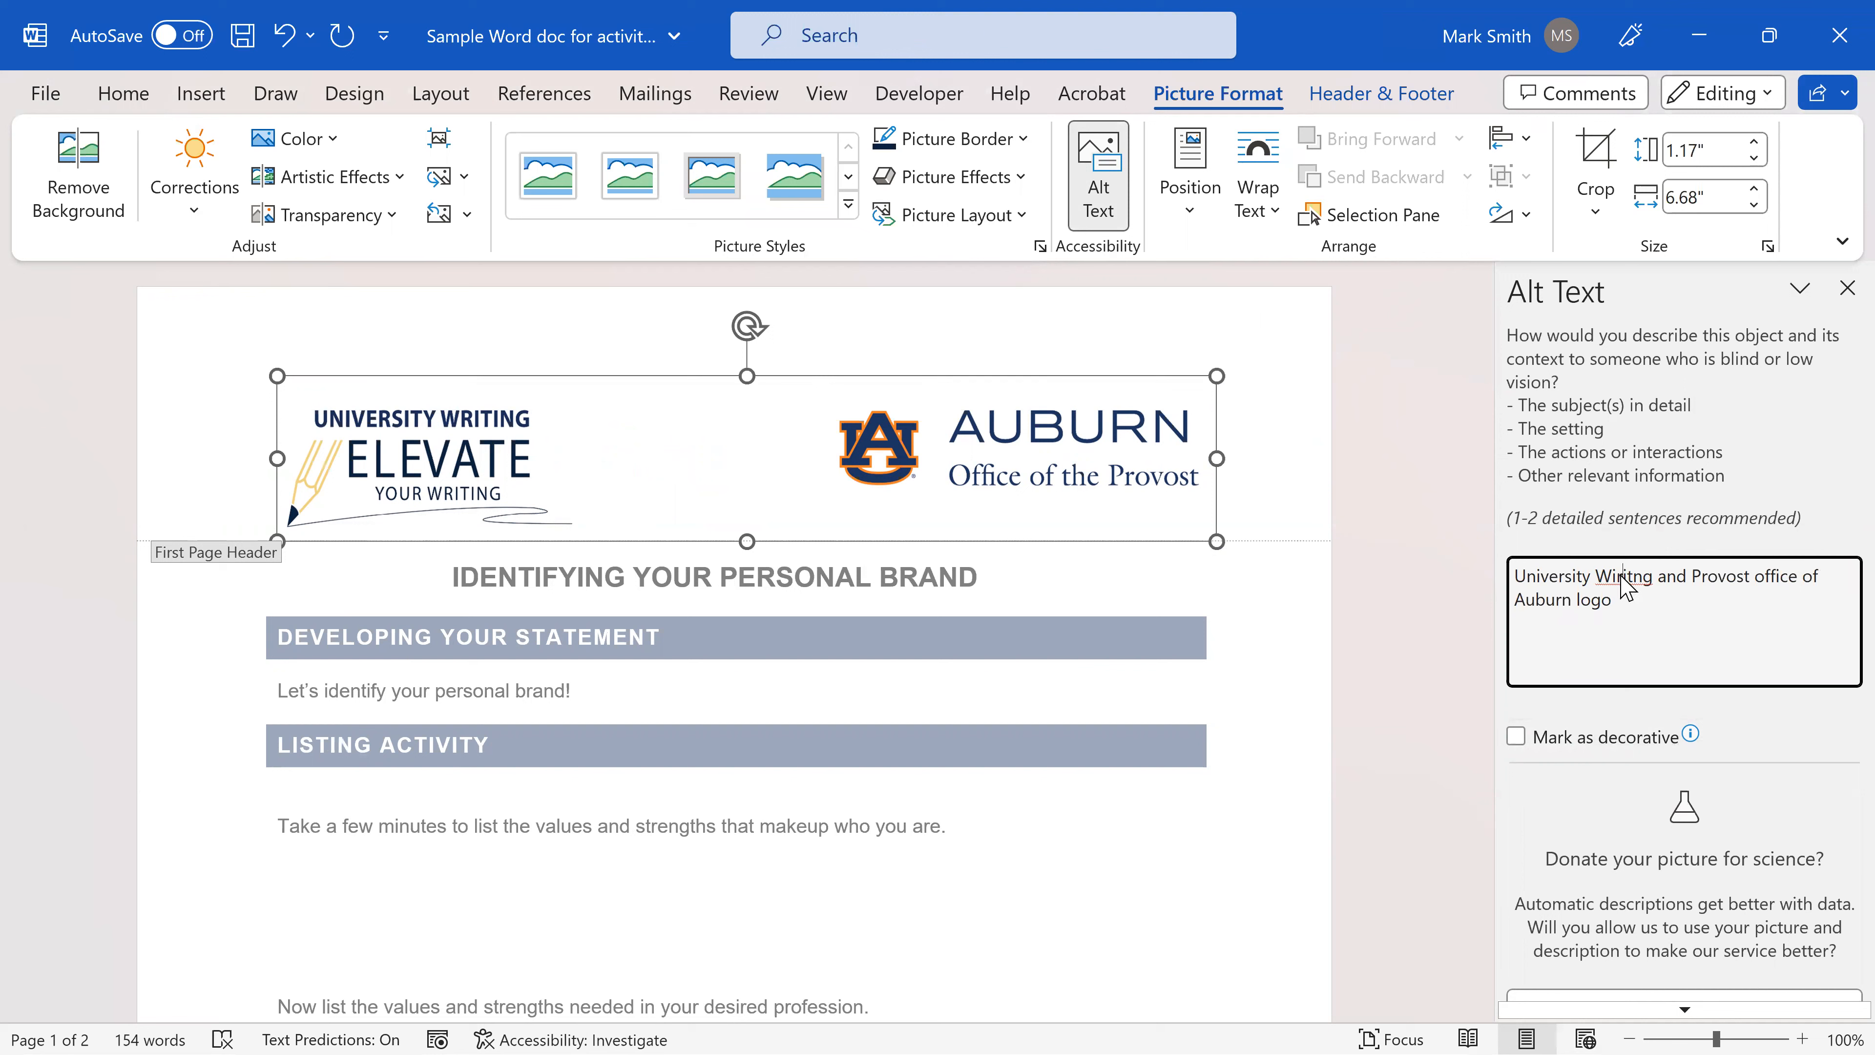
{"action": "right_click", "coordinate": [1622, 577]}
{"action": "left_click", "coordinate": [1718, 639]}
{"action": "left_click", "coordinate": [1831, 291]}
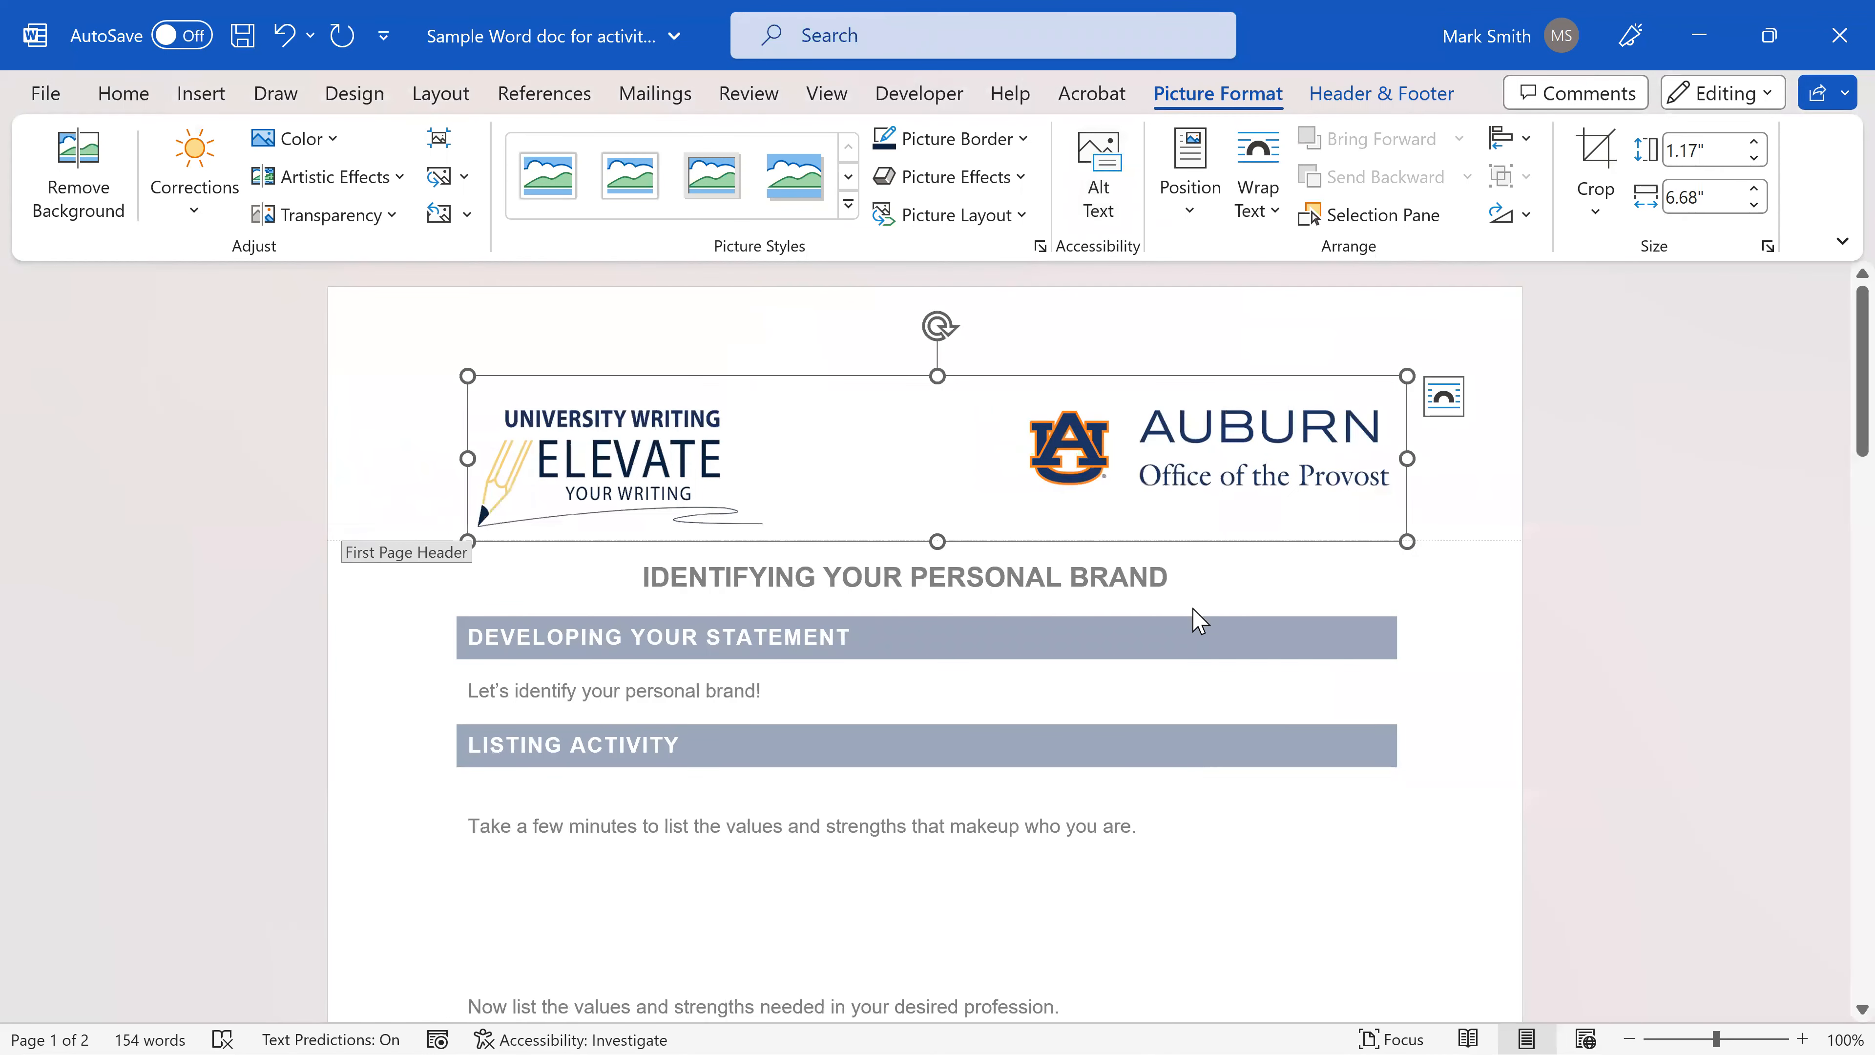
- Return to the document body and show the Navigation pane and the formatting marks
{"action": "left_click", "coordinate": [1012, 636]}
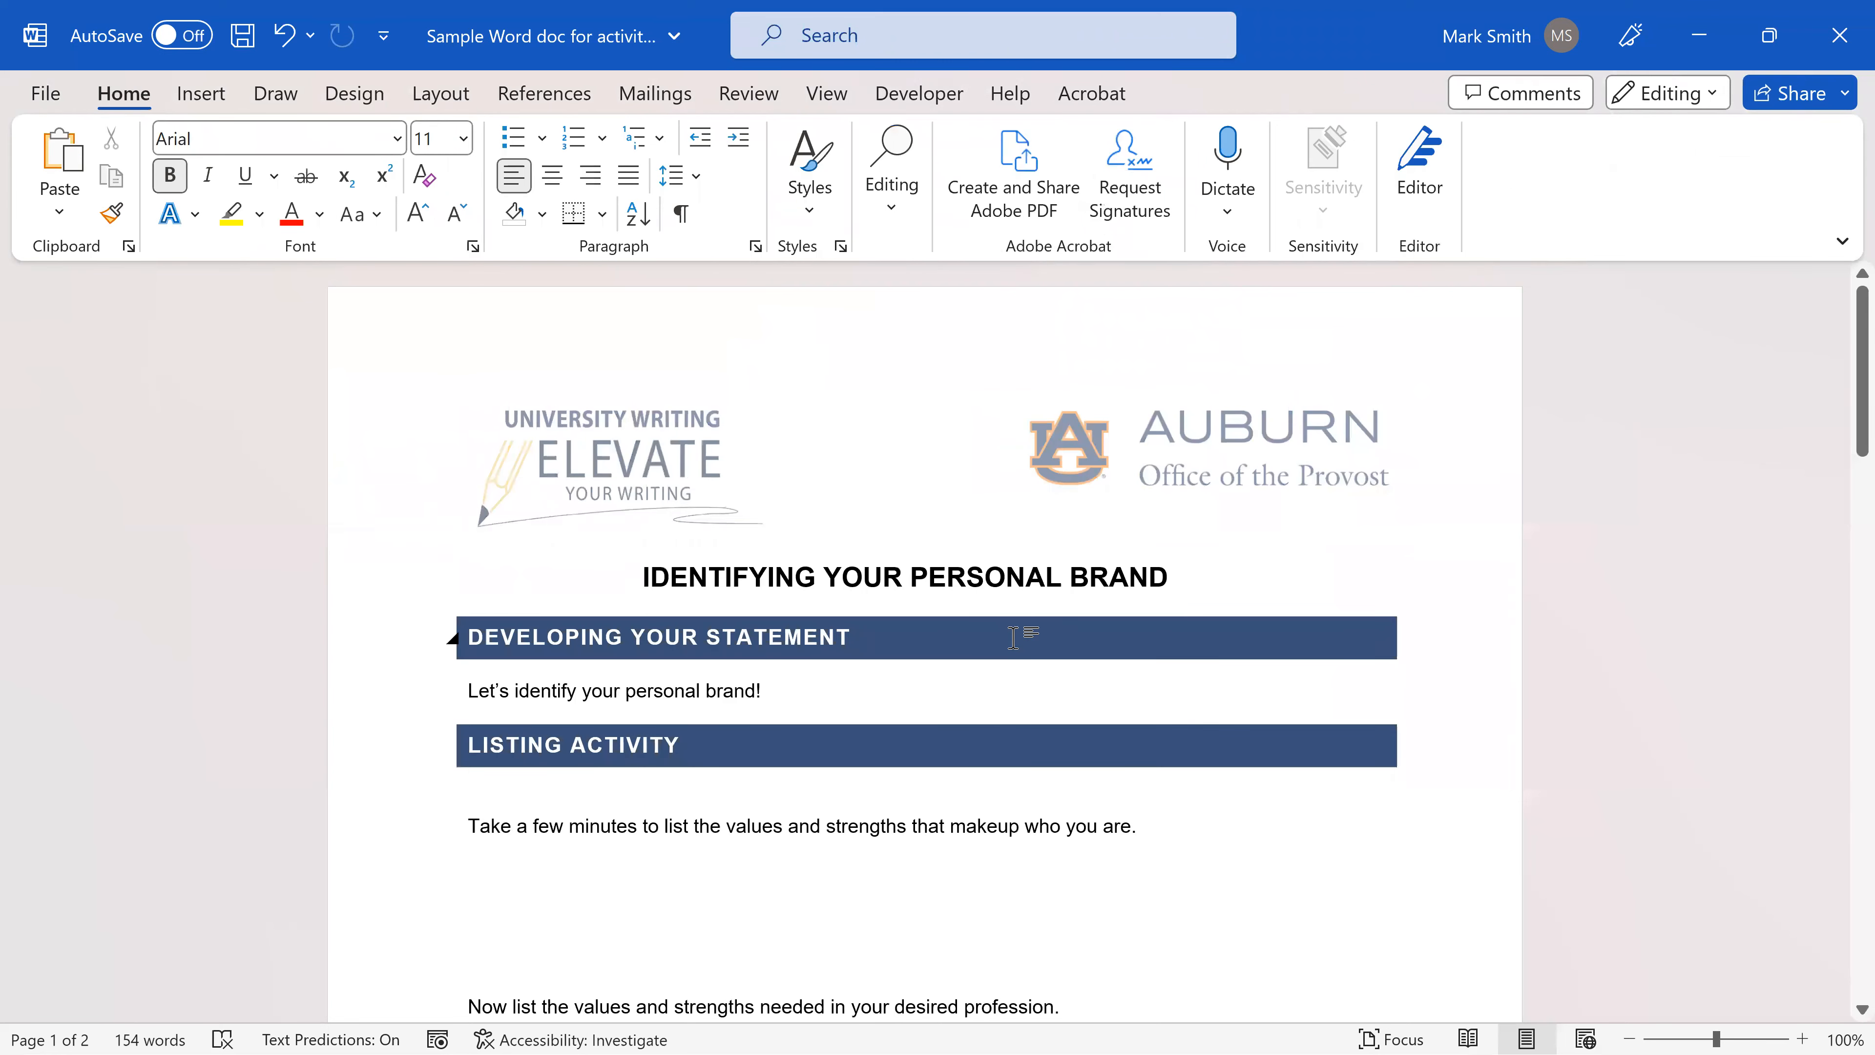
{"action": "left_click", "coordinate": [826, 93]}
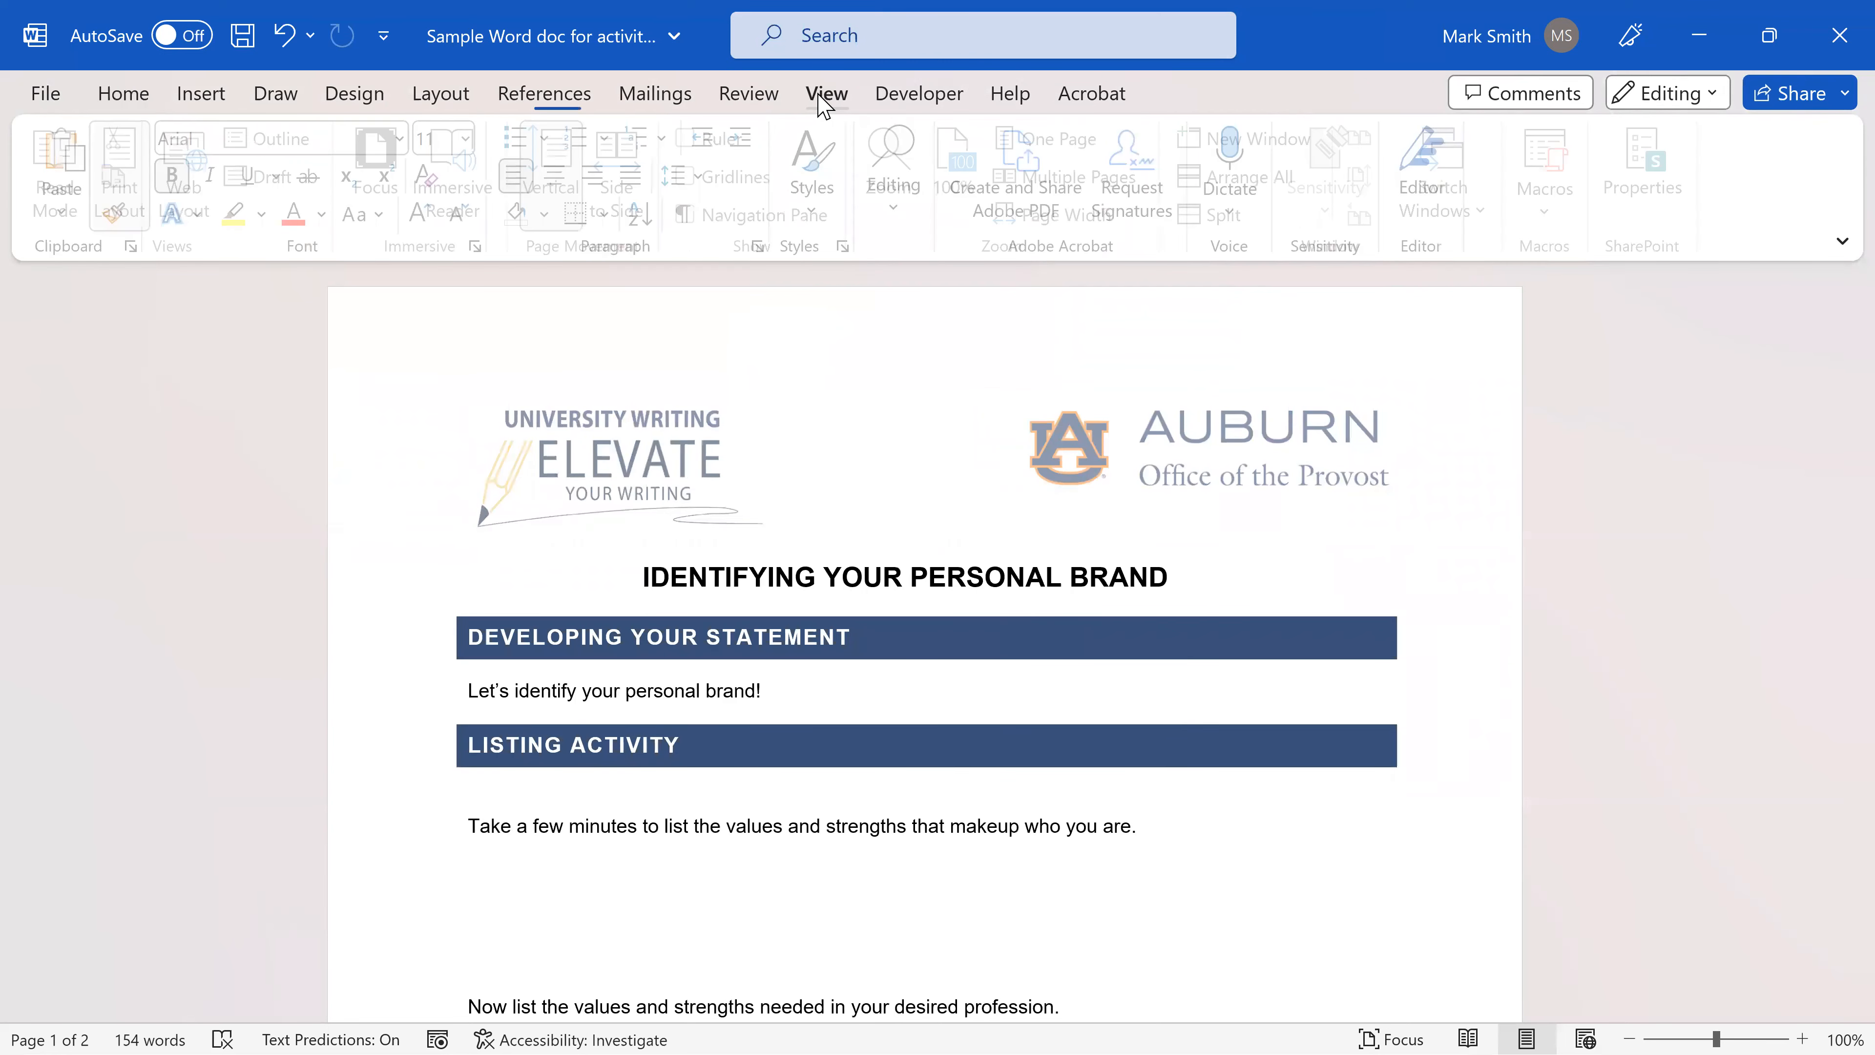
{"action": "left_click", "coordinate": [691, 215]}
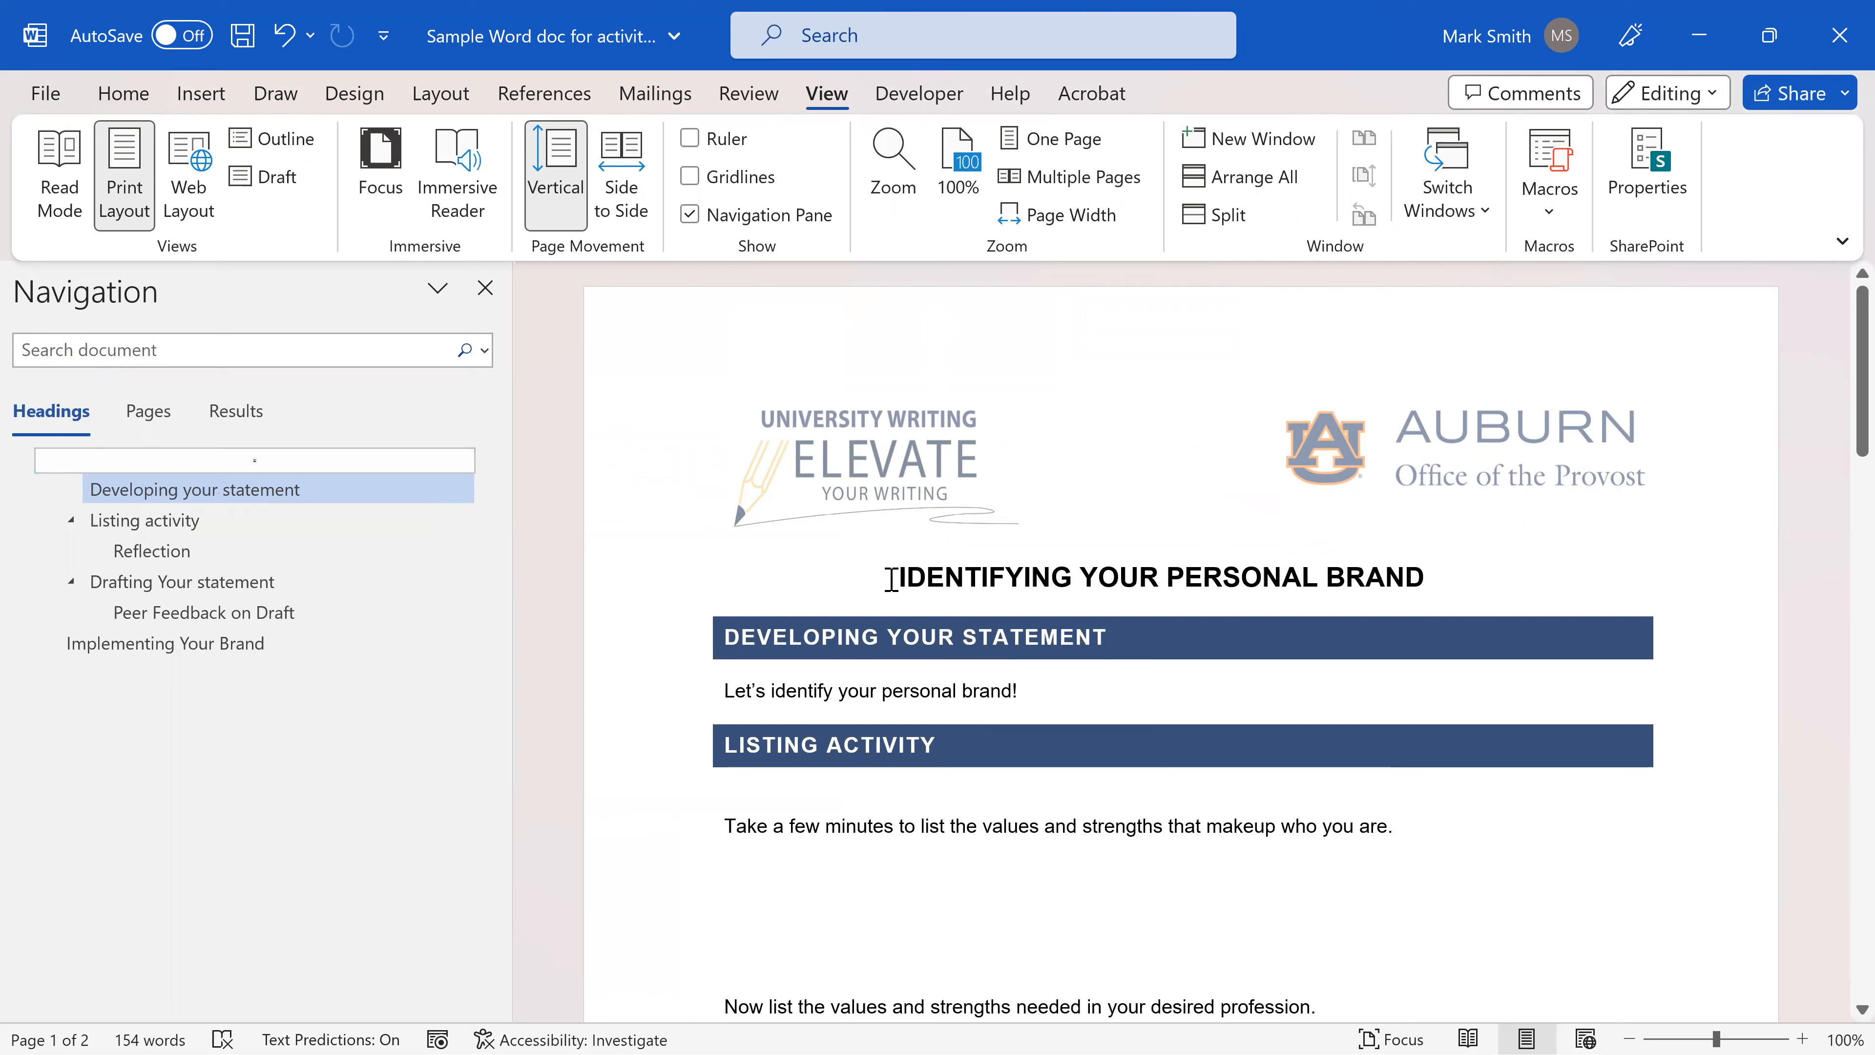
{"action": "left_click", "coordinate": [146, 94]}
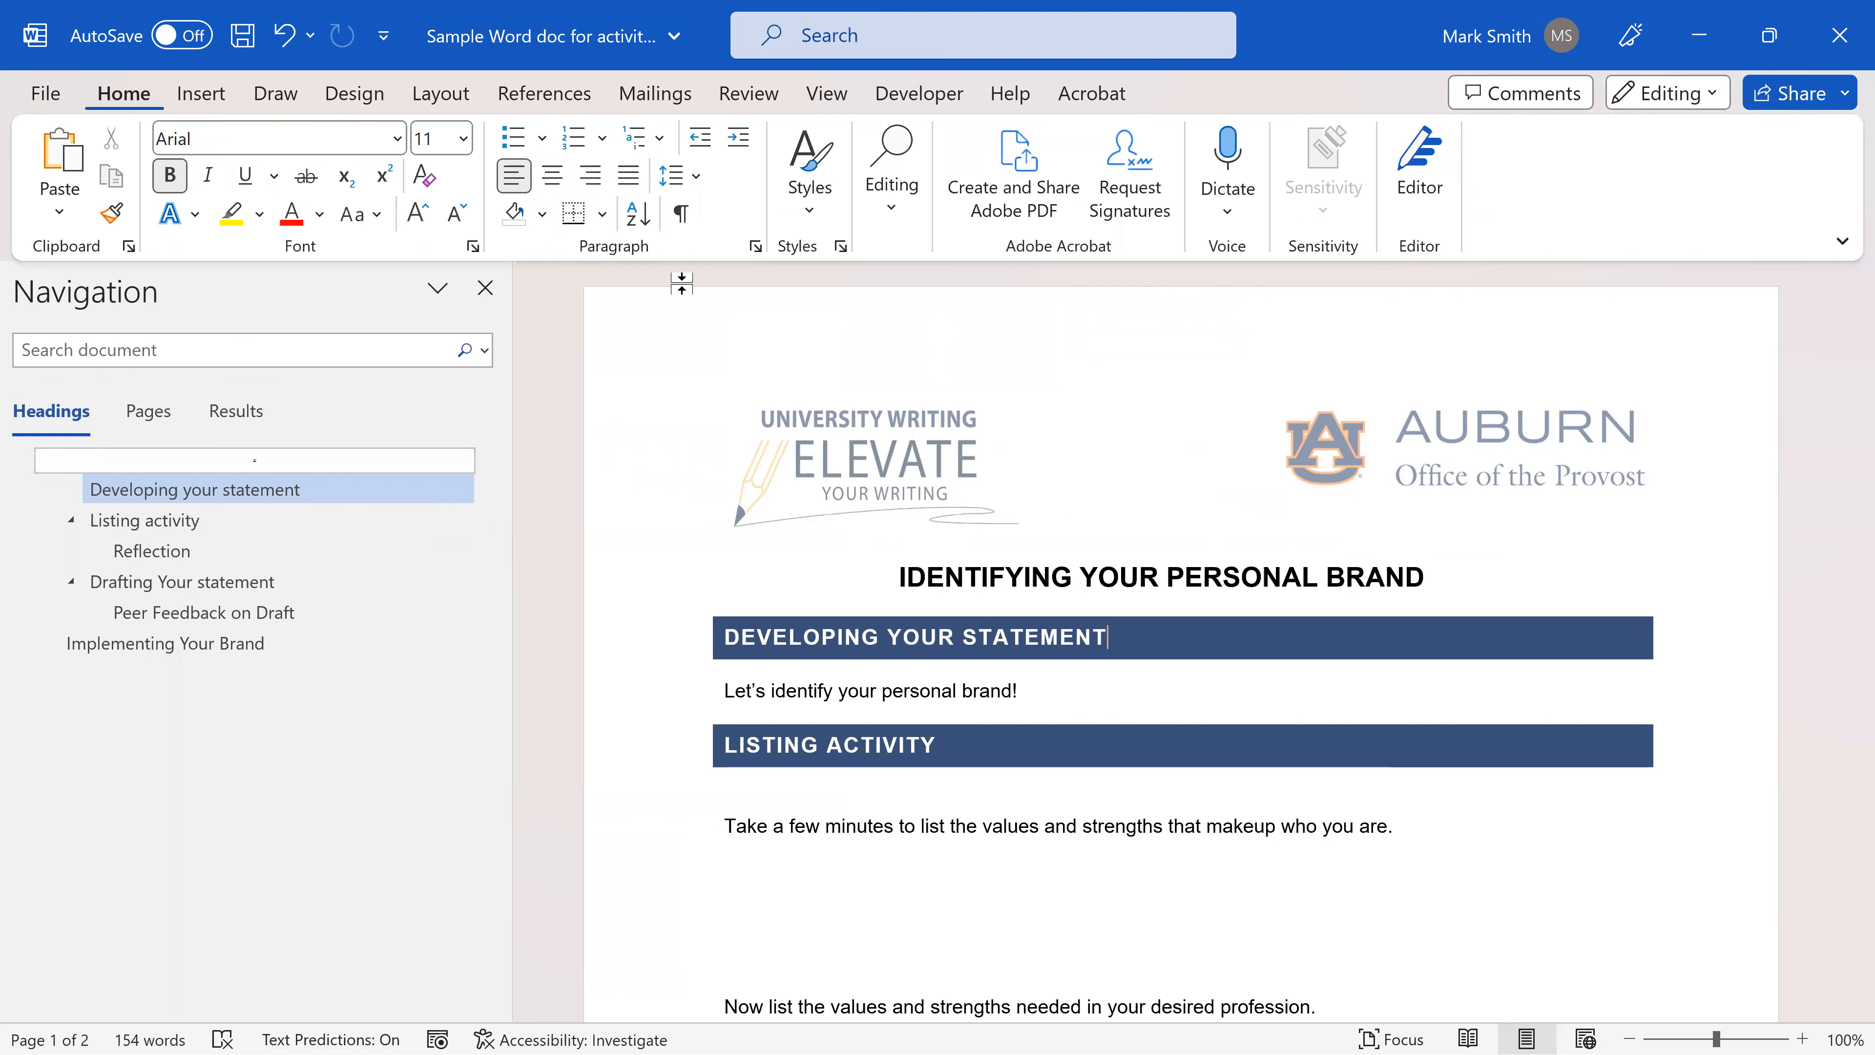
{"action": "left_click", "coordinate": [681, 214]}
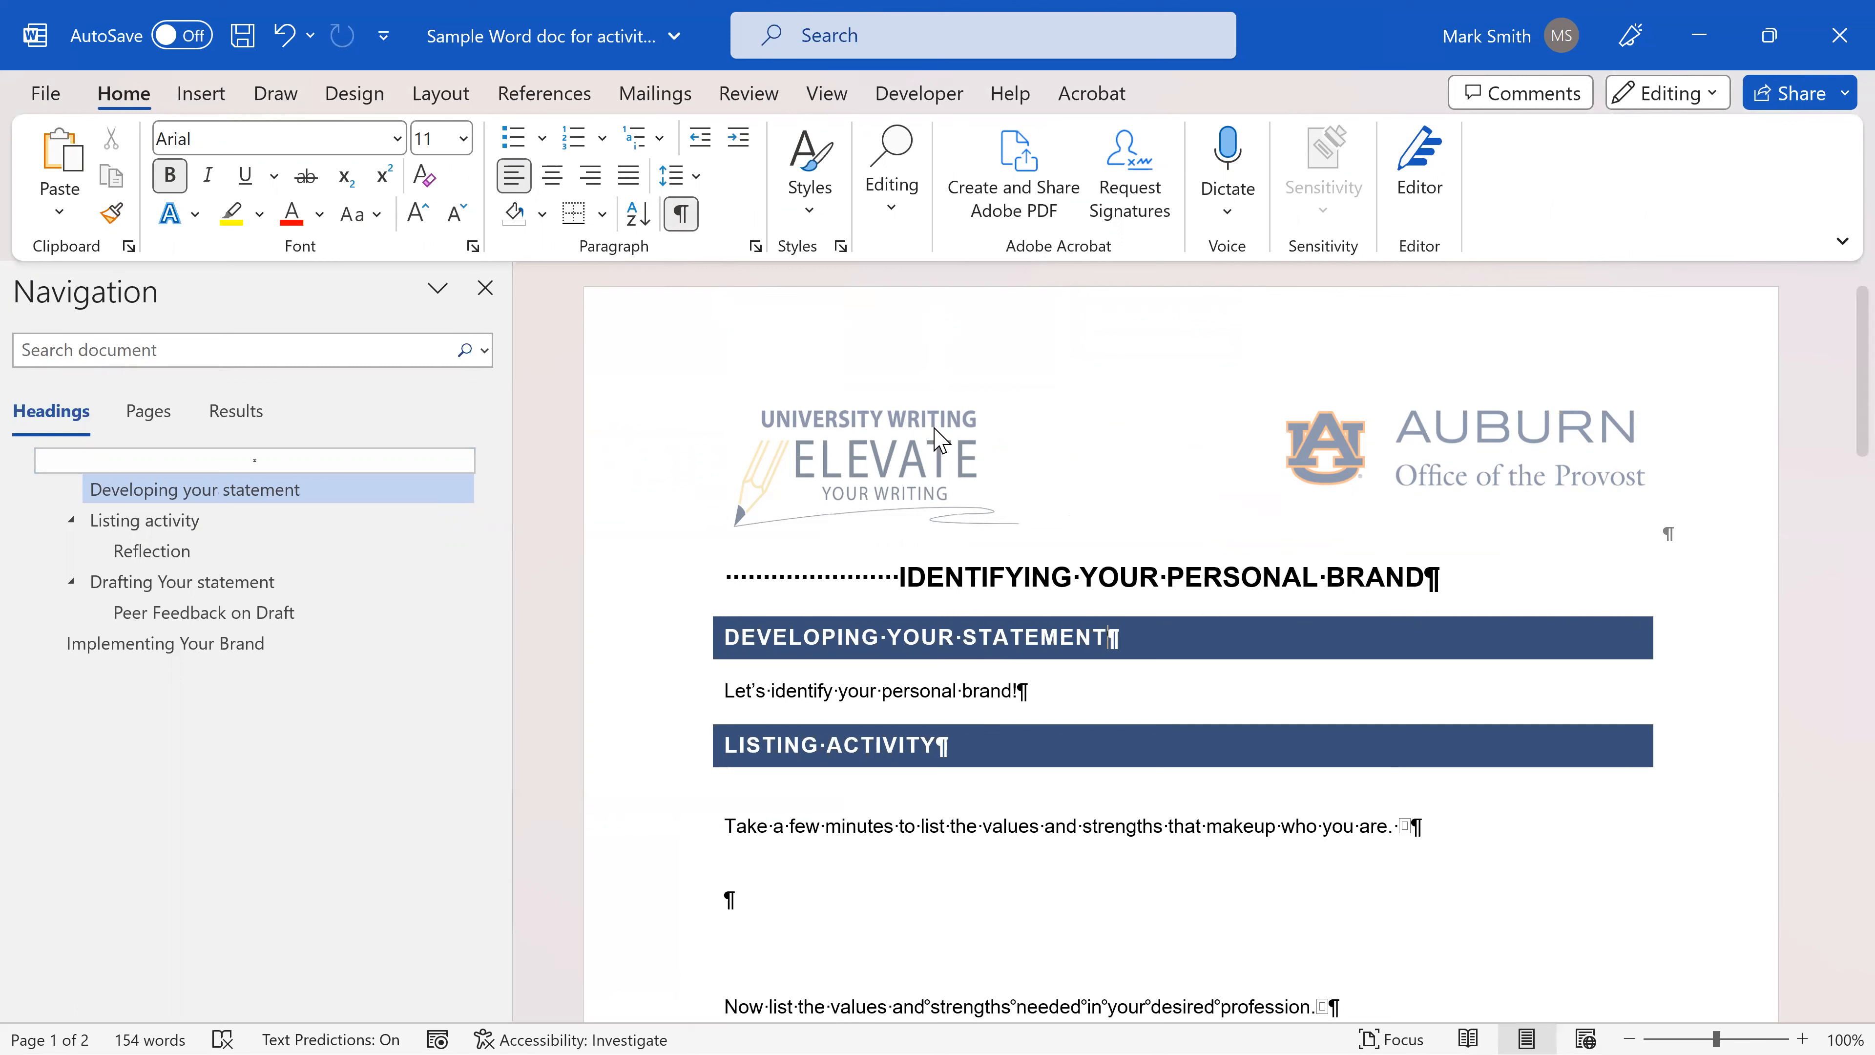
- Apply the Heading 1 style to the title "Identifying Your Personal Brand"
{"action": "triple_click", "coordinate": [975, 576]}
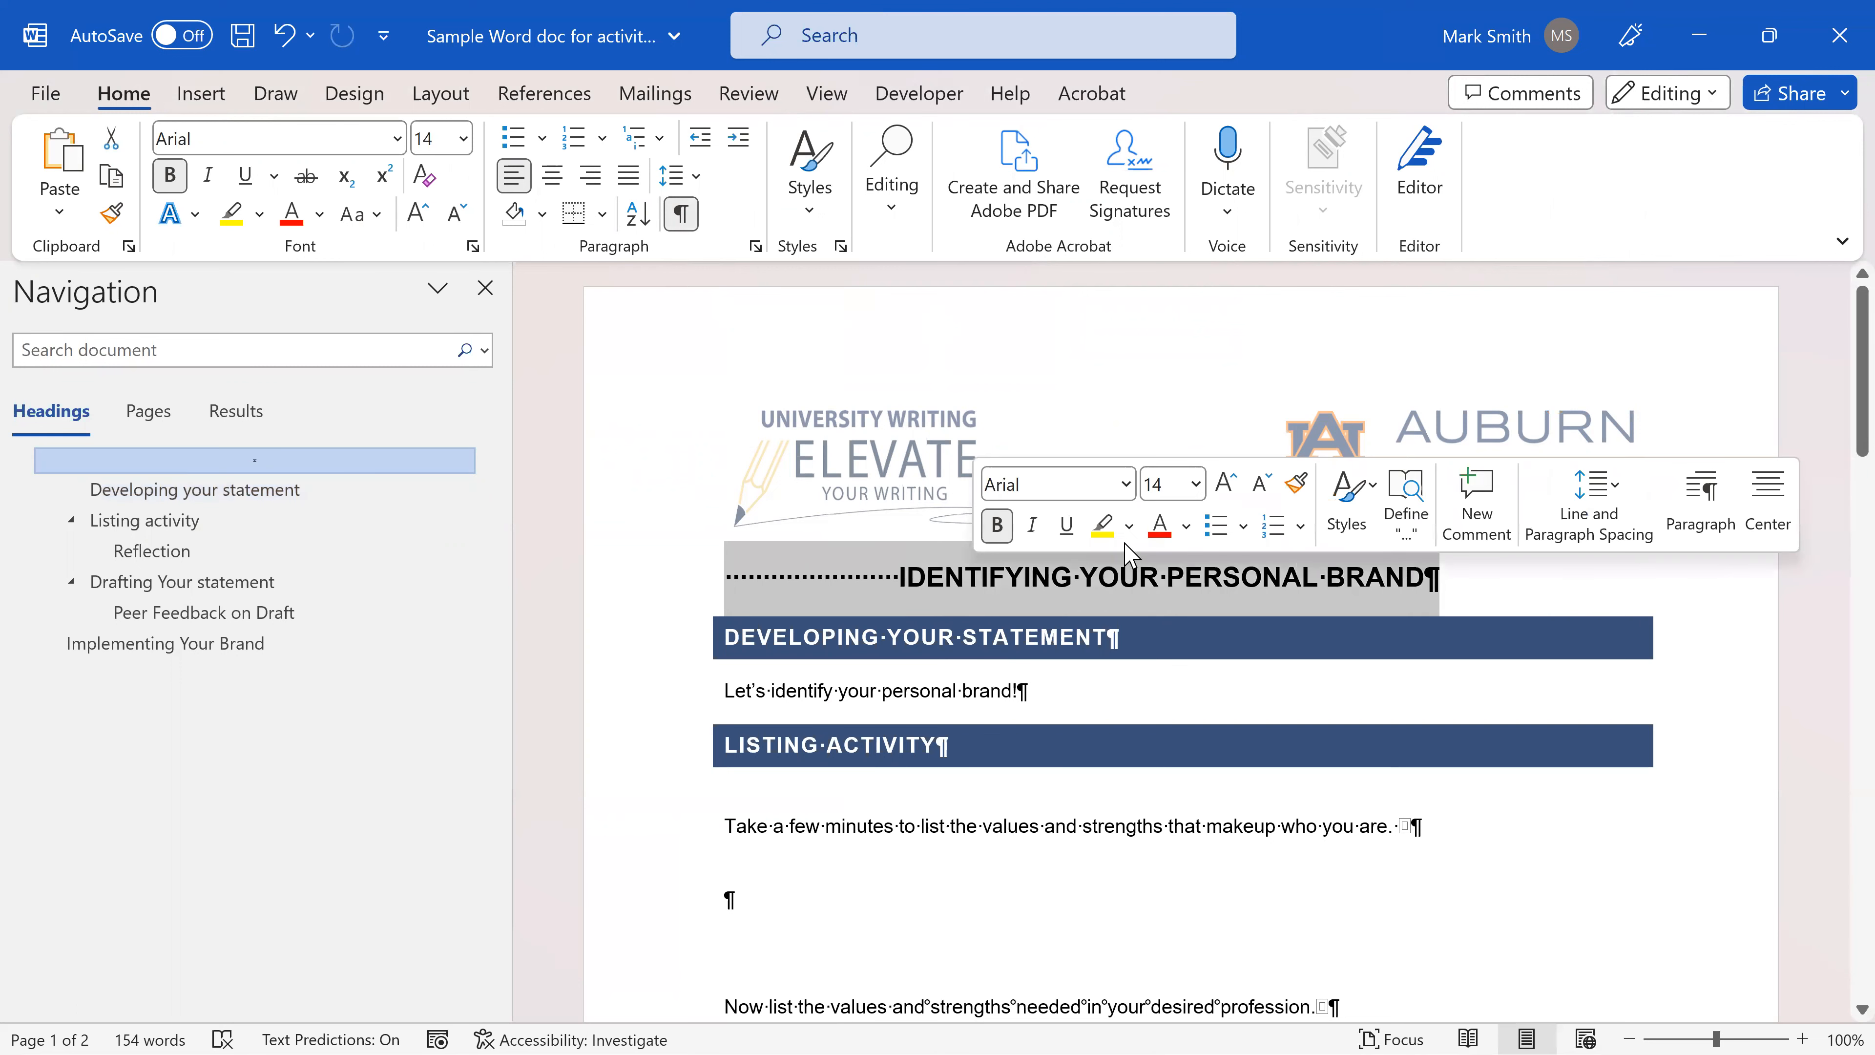
{"action": "left_click", "coordinate": [805, 176]}
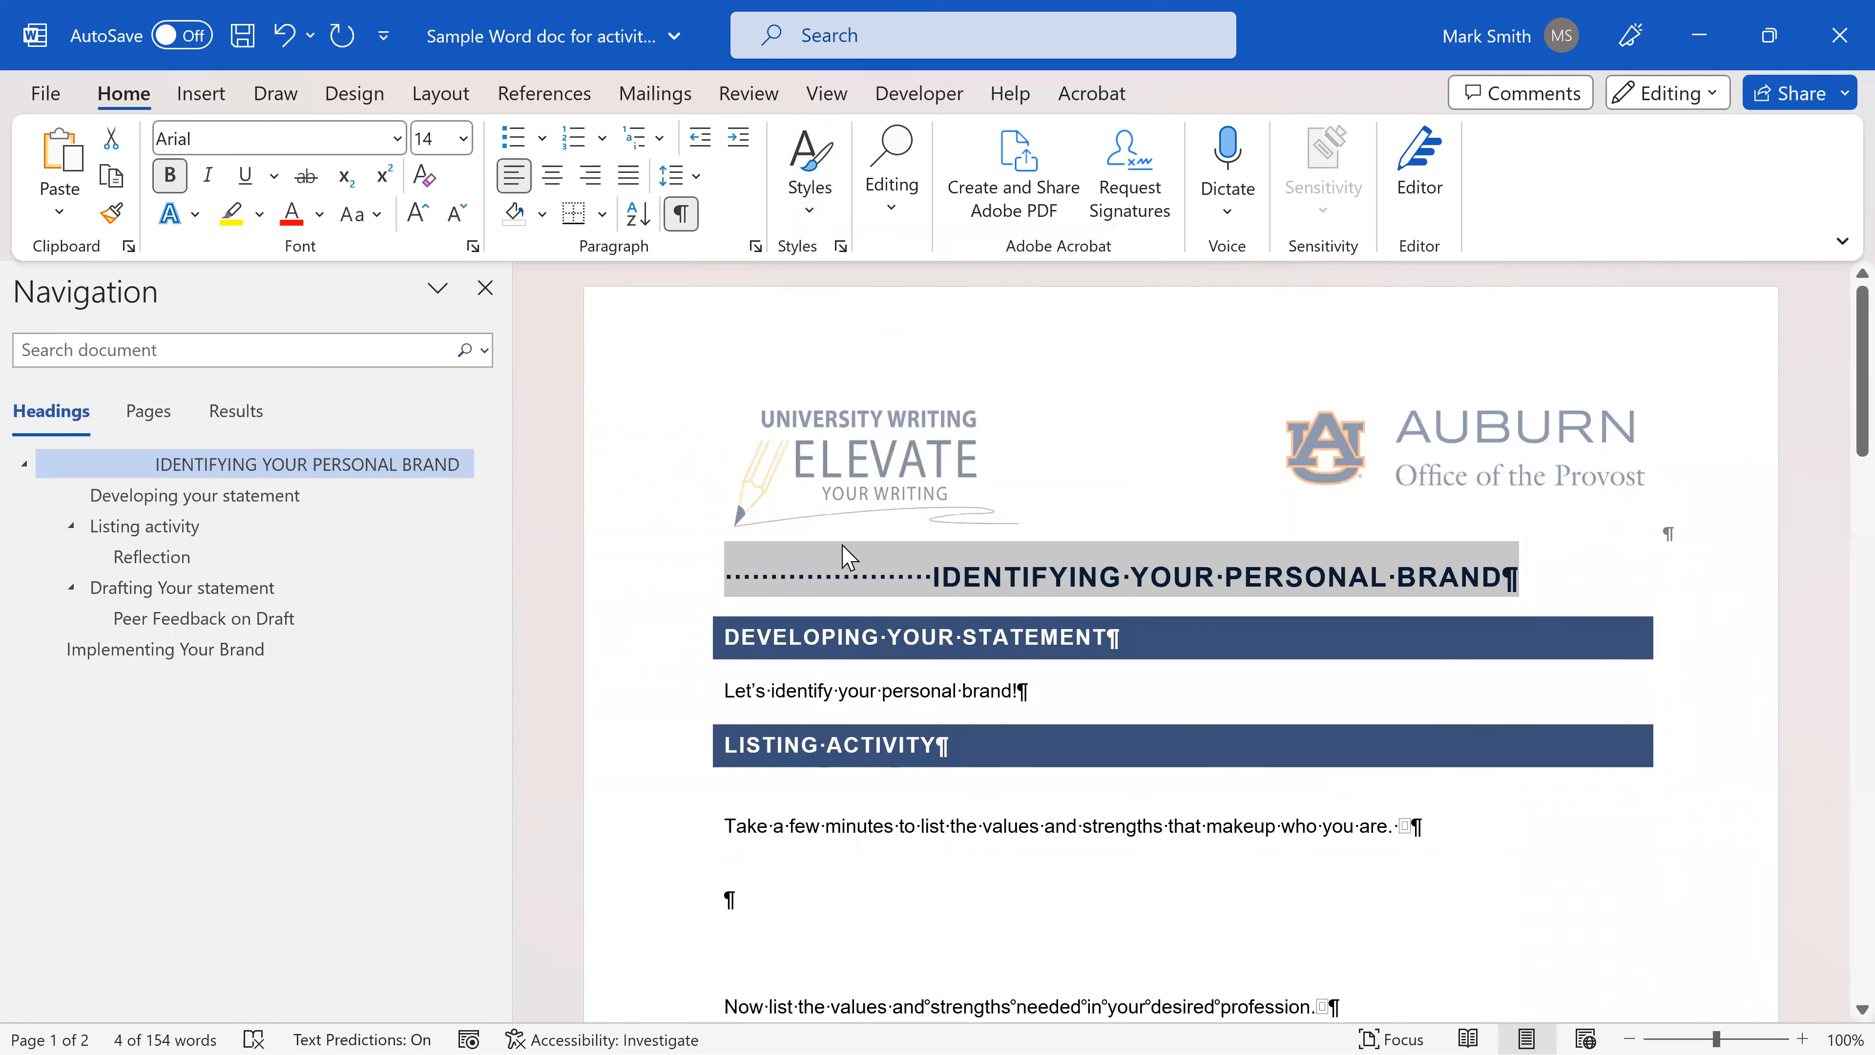
- Delete all the leading spaces in front of the title "Identifying Your Personal Brand"
{"action": "left_click", "coordinate": [842, 578]}
{"action": "left_click", "coordinate": [925, 578]}
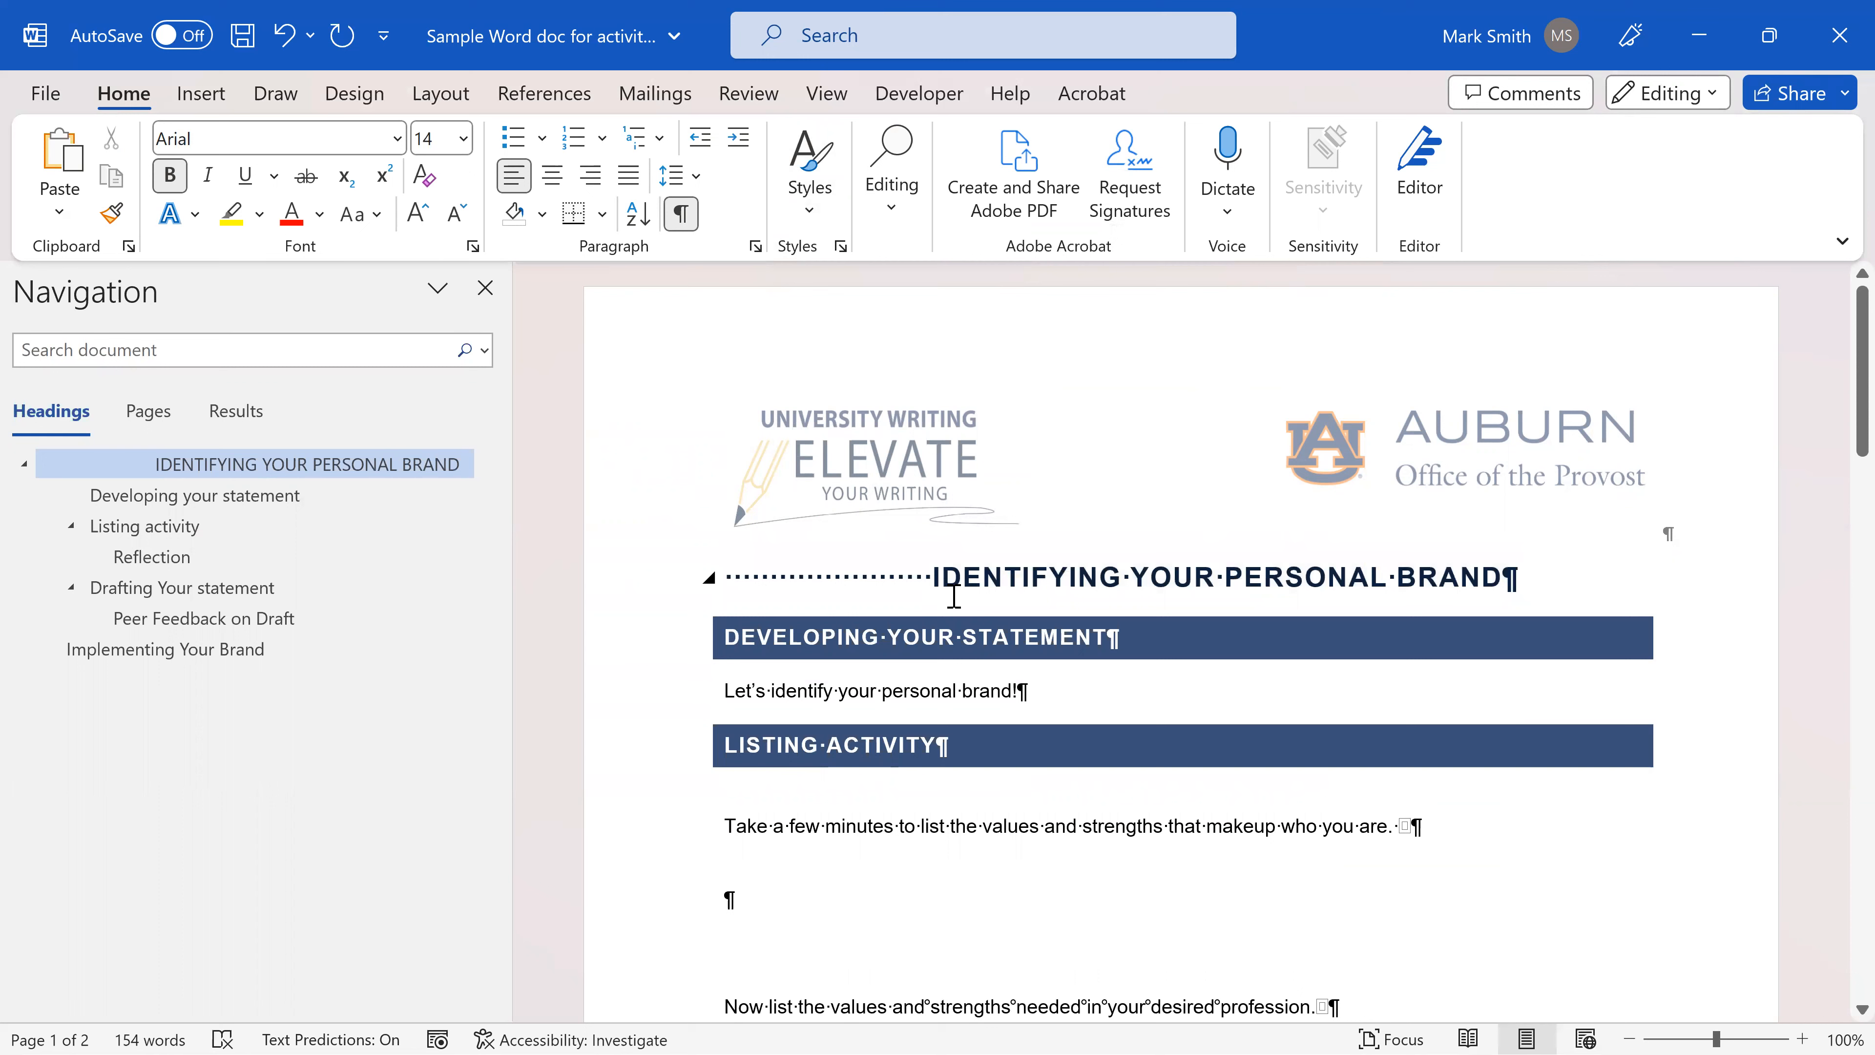
{"action": "key", "text": "BackSpace"}
{"action": "key", "text": "BackSpace"}
{"action": "key", "text": "BackSpace"}
{"action": "key", "text": "BackSpace"}
{"action": "key", "text": "BackSpace"}
{"action": "key", "text": "BackSpace"}
{"action": "key", "text": "BackSpace"}
{"action": "key", "text": "BackSpace"}
{"action": "key", "text": "BackSpace"}
{"action": "key", "text": "BackSpace"}
{"action": "key", "text": "BackSpace"}
{"action": "key", "text": "BackSpace"}
{"action": "key", "text": "BackSpace"}
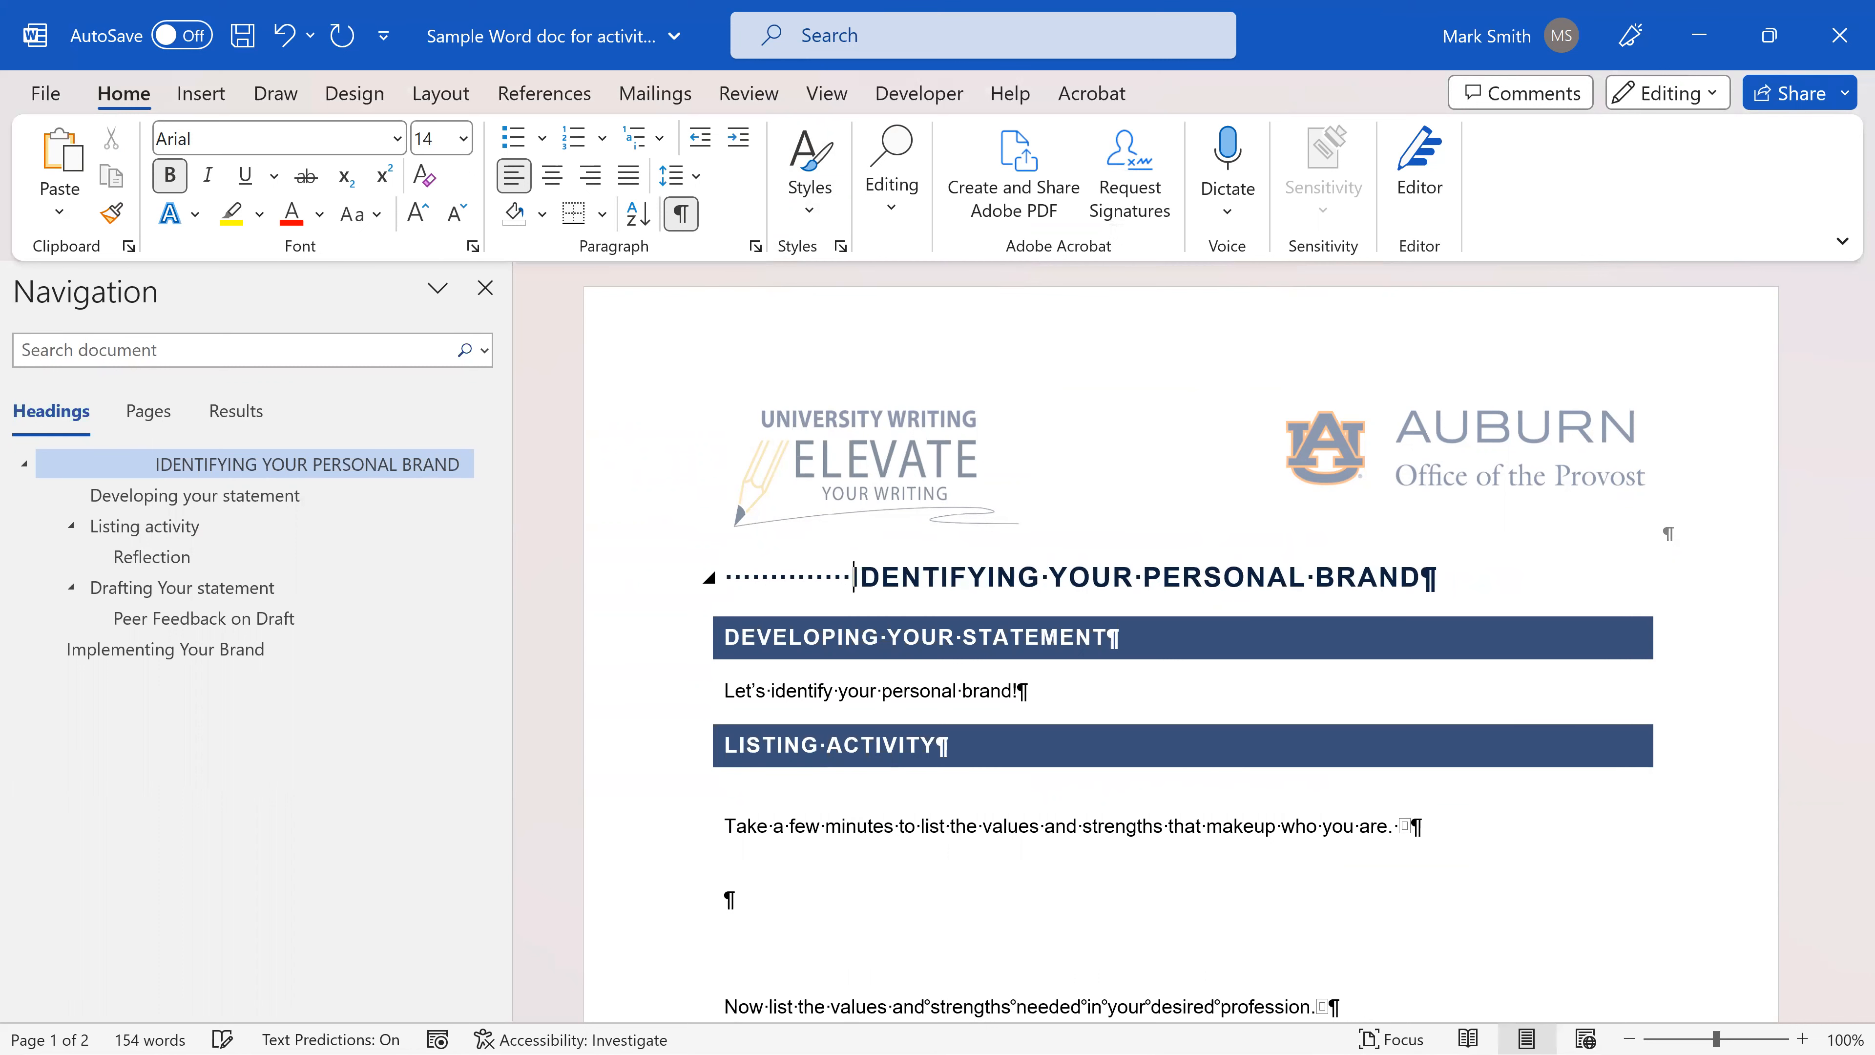
{"action": "key", "text": "BackSpace"}
{"action": "key", "text": "BackSpace"}
{"action": "key", "text": "BackSpace"}
{"action": "key", "text": "BackSpace"}
{"action": "key", "text": "BackSpace"}
{"action": "key", "text": "BackSpace"}
{"action": "key", "text": "BackSpace"}
{"action": "key", "text": "BackSpace"}
{"action": "key", "text": "BackSpace"}
{"action": "key", "text": "BackSpace"}
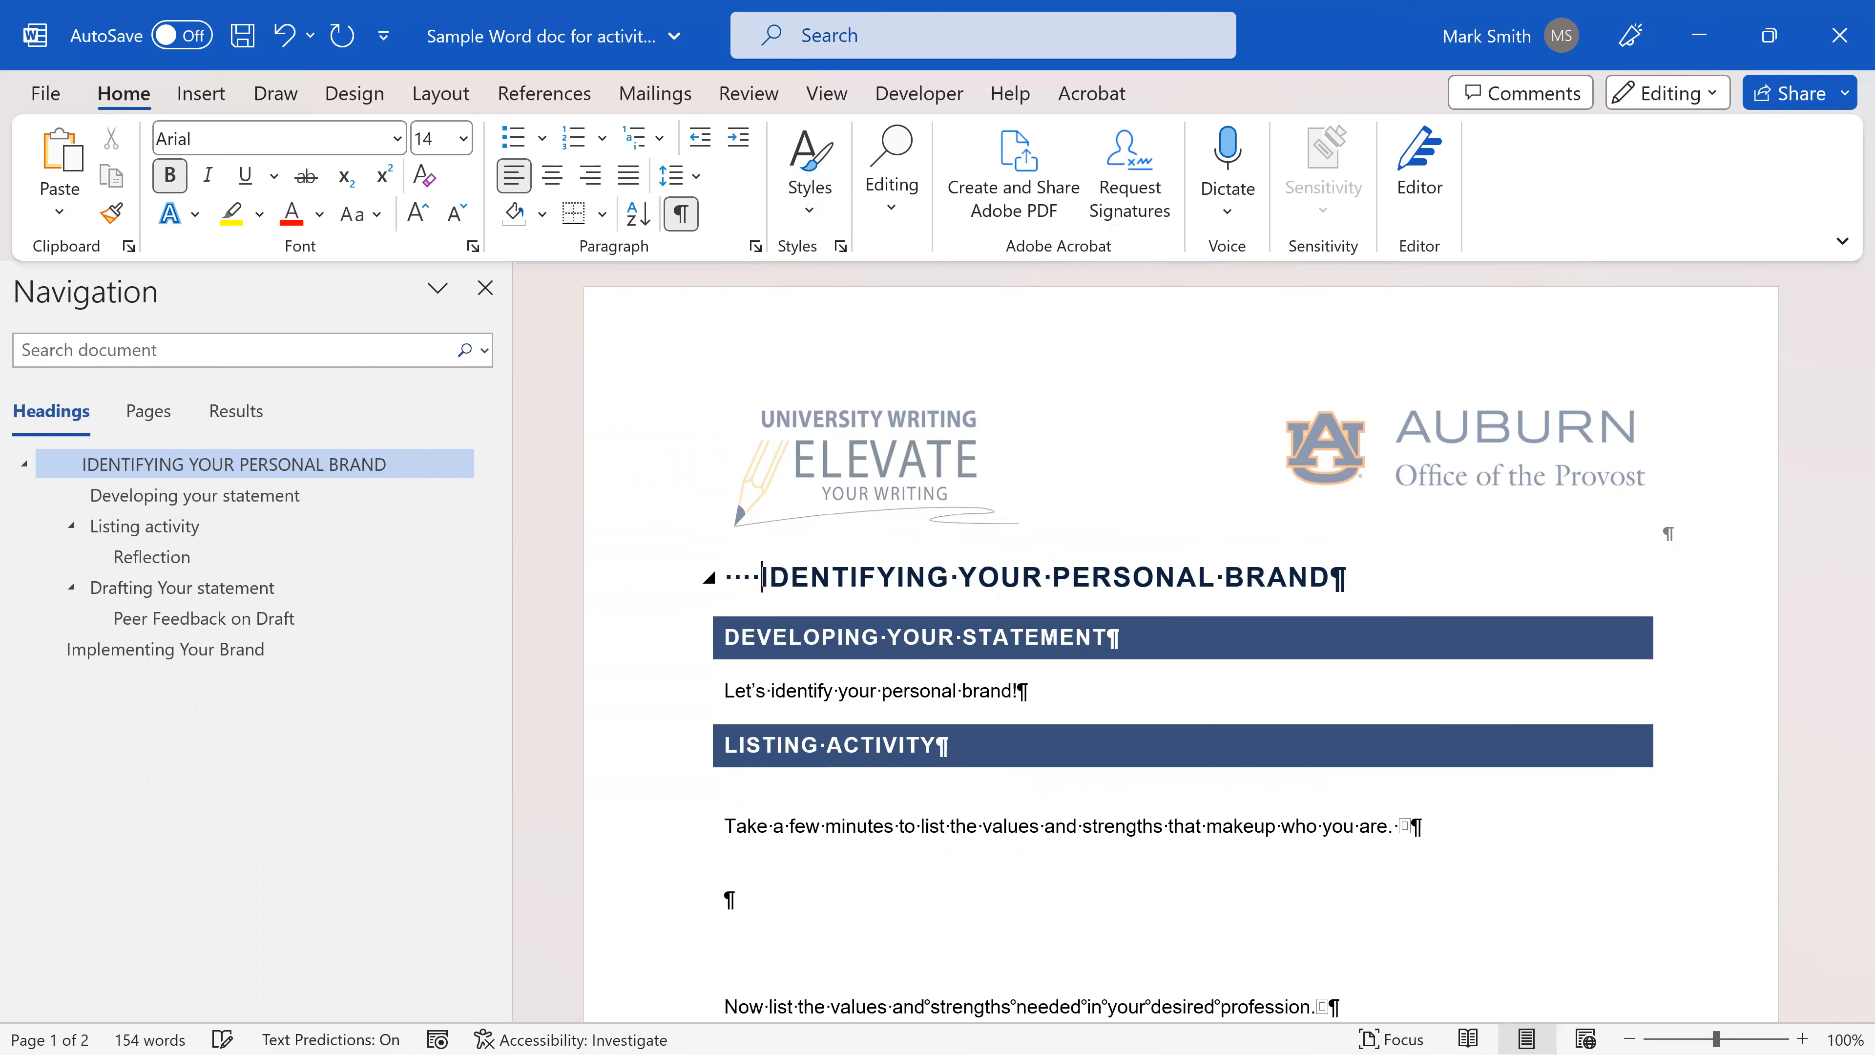
{"action": "key", "text": "BackSpace"}
{"action": "key", "text": "BackSpace"}
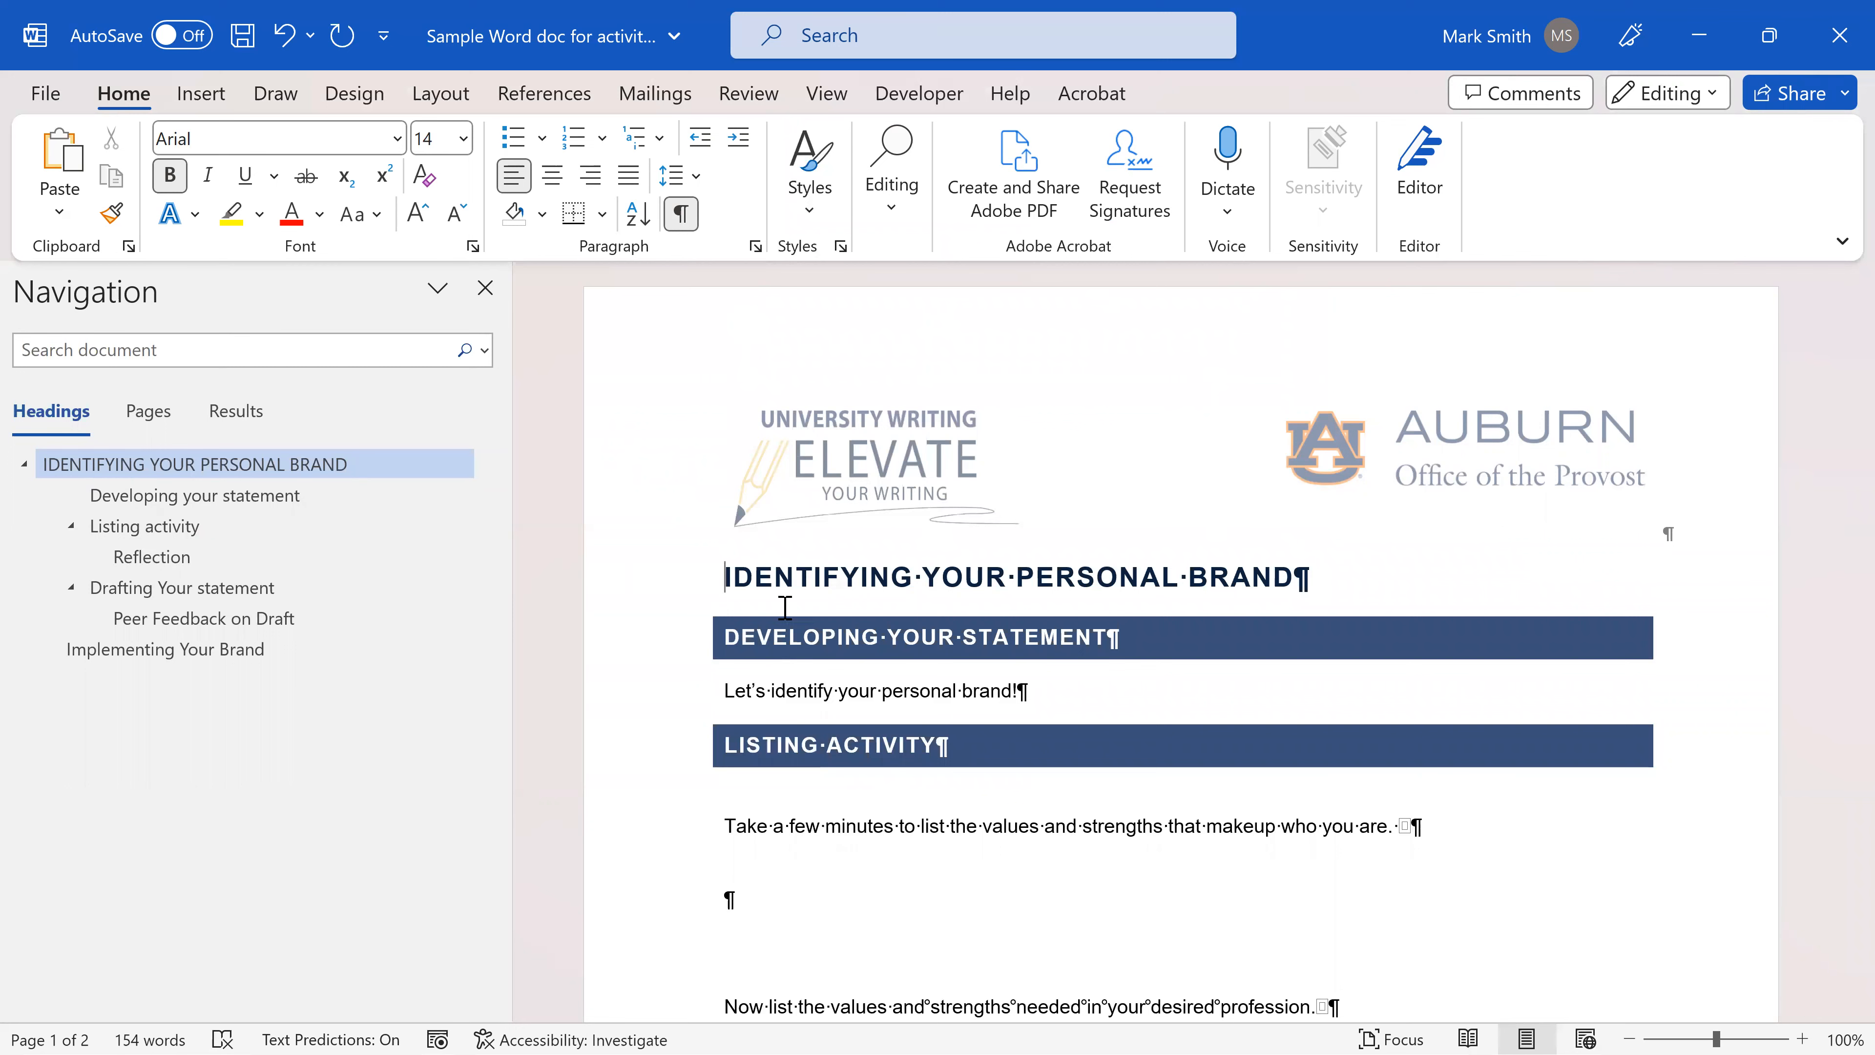
- Change the "Developing Your Statement" and "Listing Activity" headings to the Heading 2 style
{"action": "left_click", "coordinate": [834, 639]}
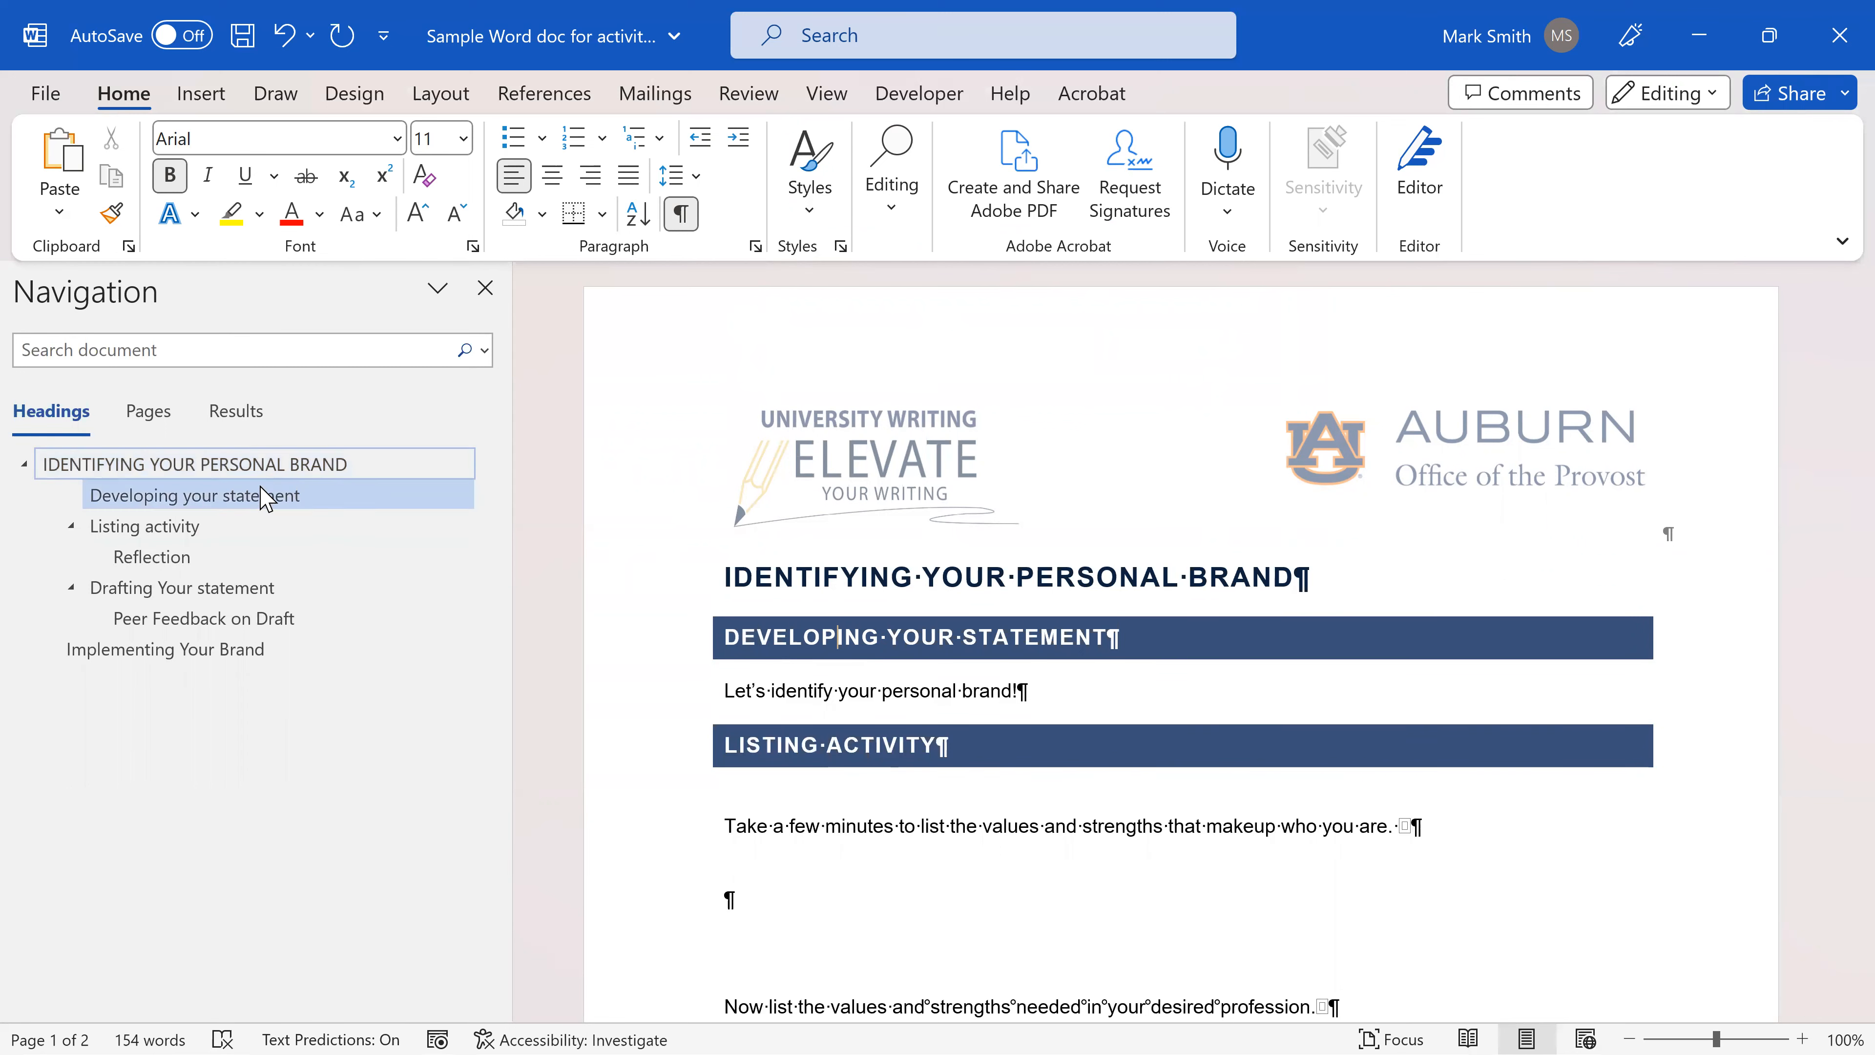
{"action": "left_click", "coordinate": [810, 178]}
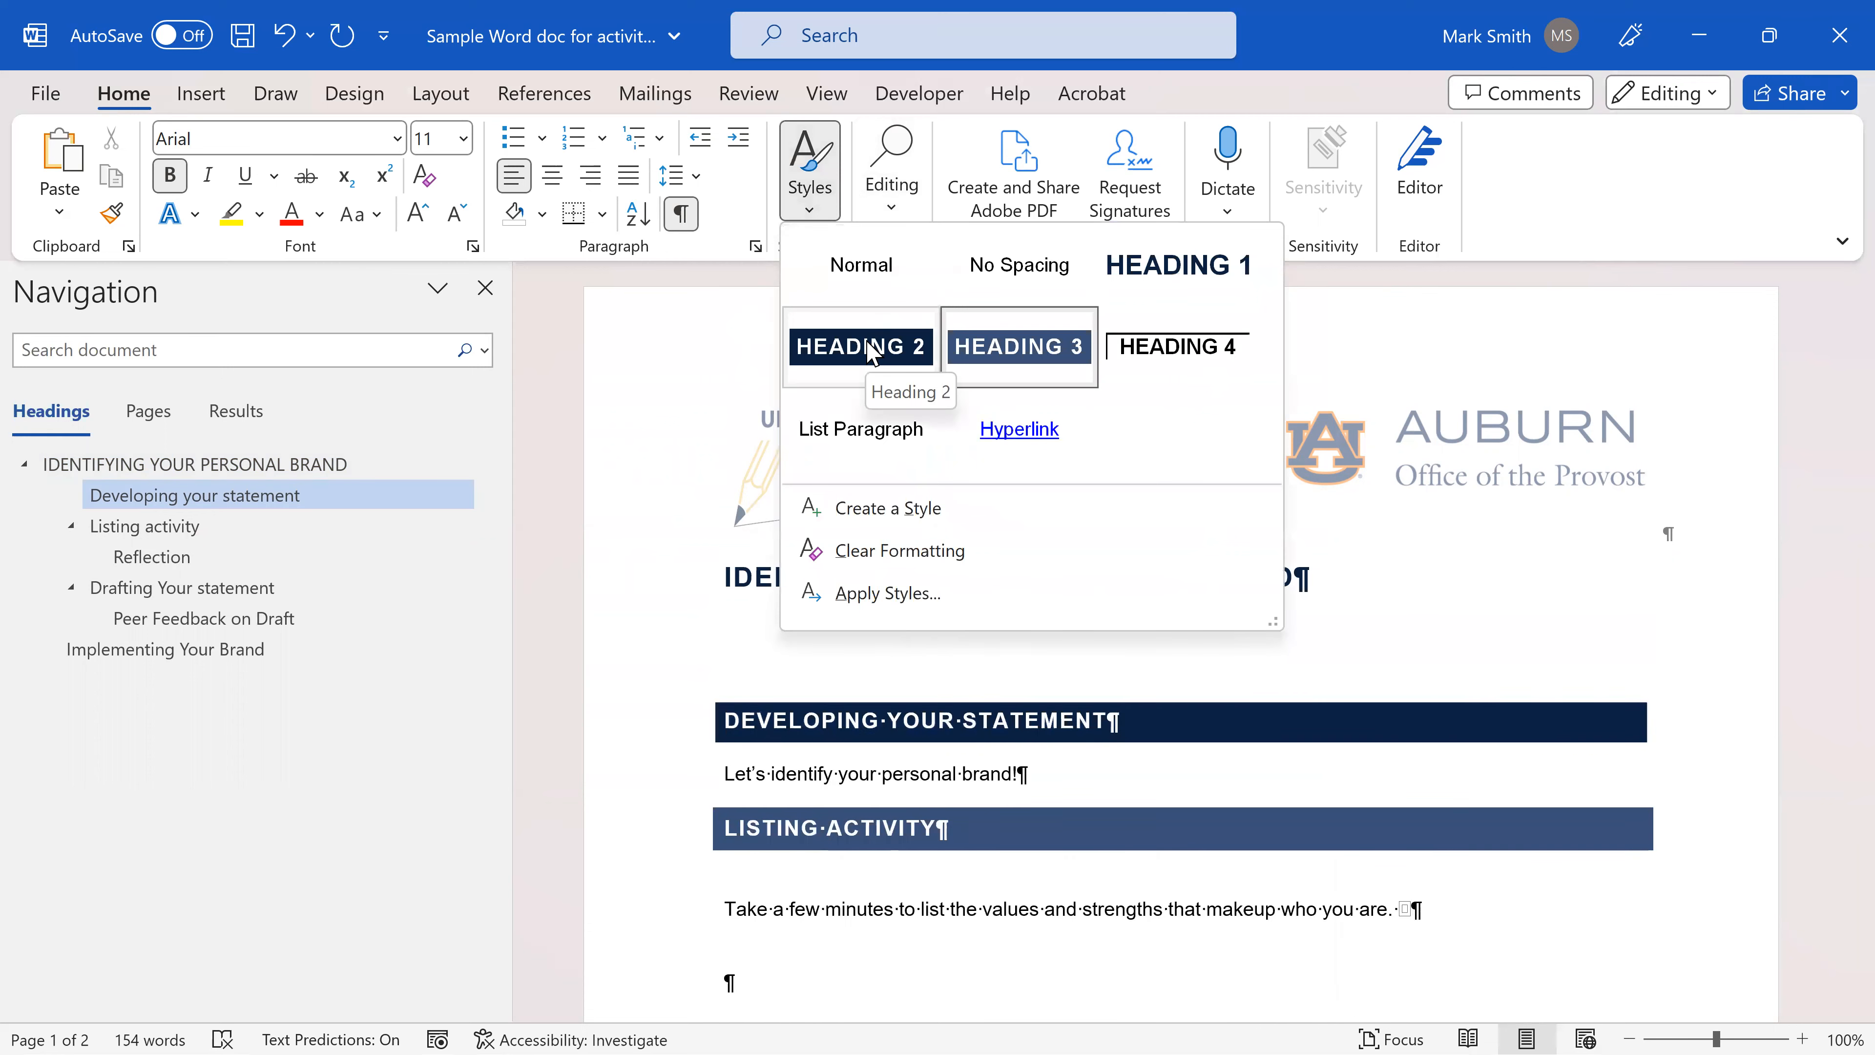
{"action": "scroll", "coordinate": [1118, 603], "scroll_direction": "down", "scroll_amount": 1}
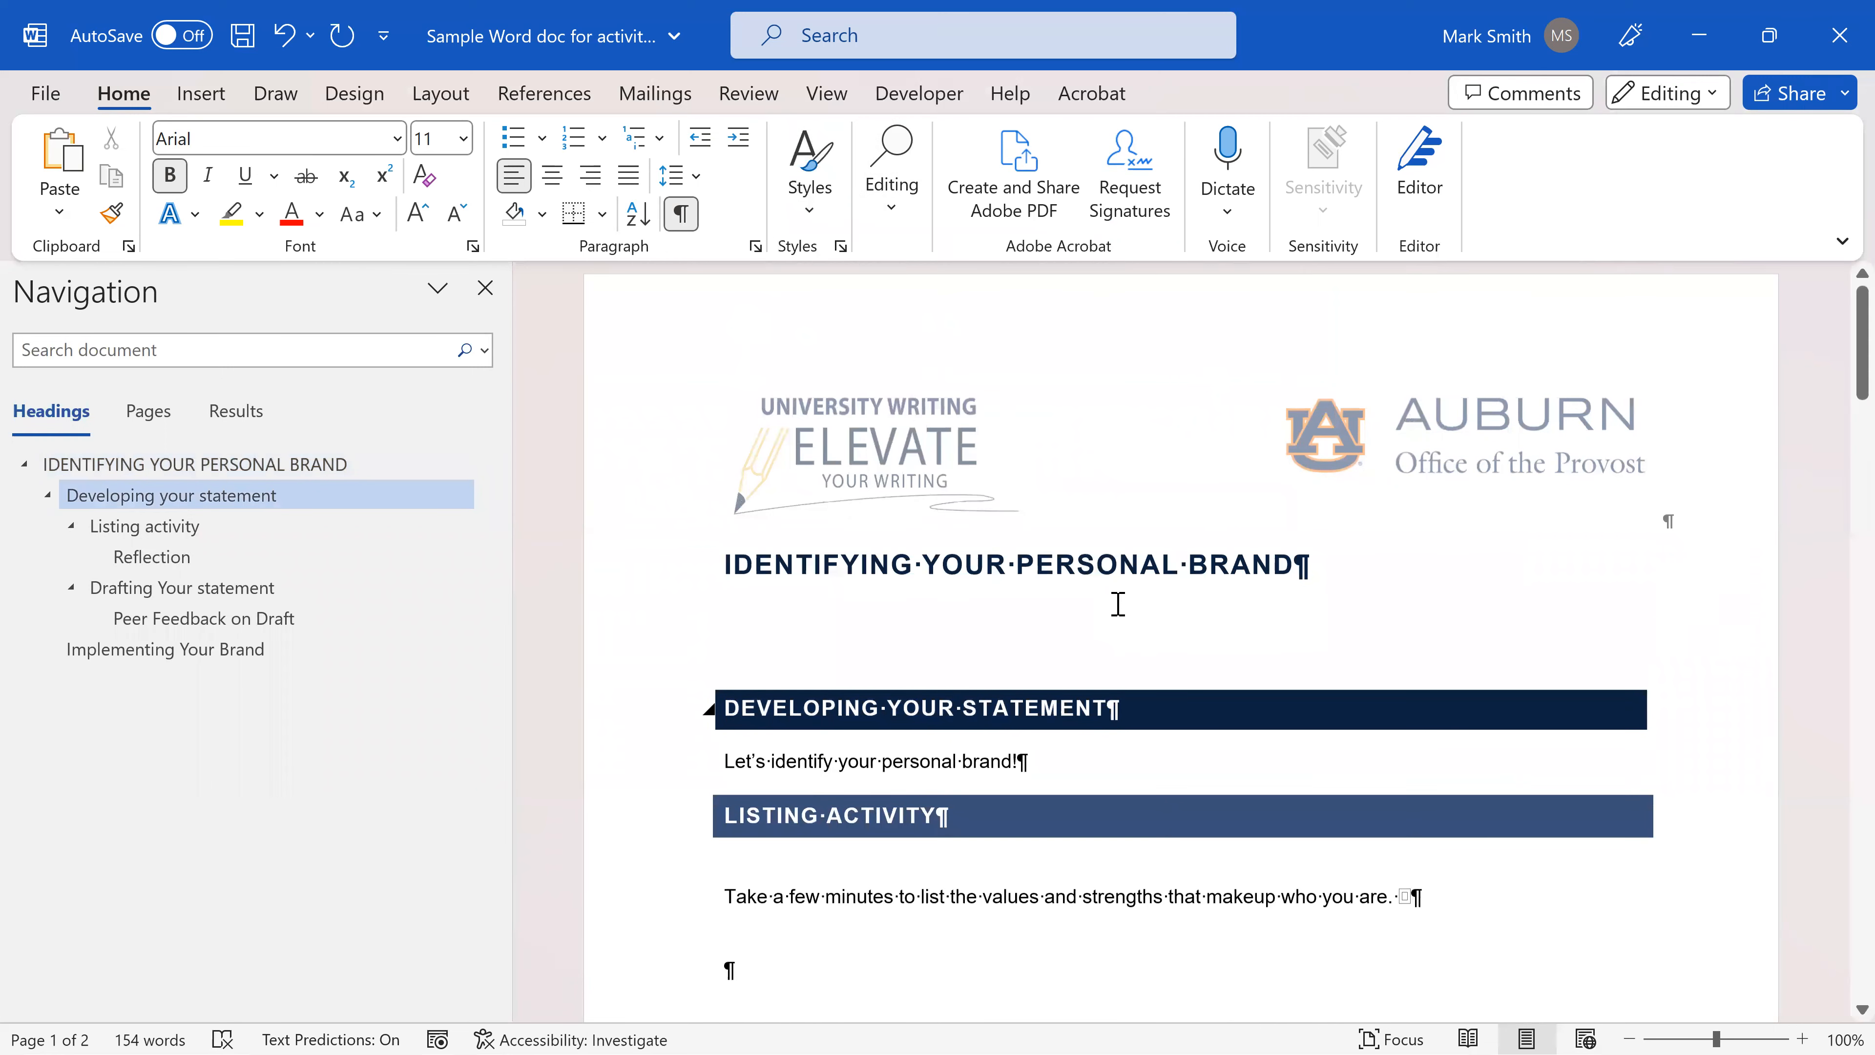
{"action": "scroll", "coordinate": [932, 608], "scroll_direction": "down", "scroll_amount": 1}
{"action": "left_click", "coordinate": [849, 668]}
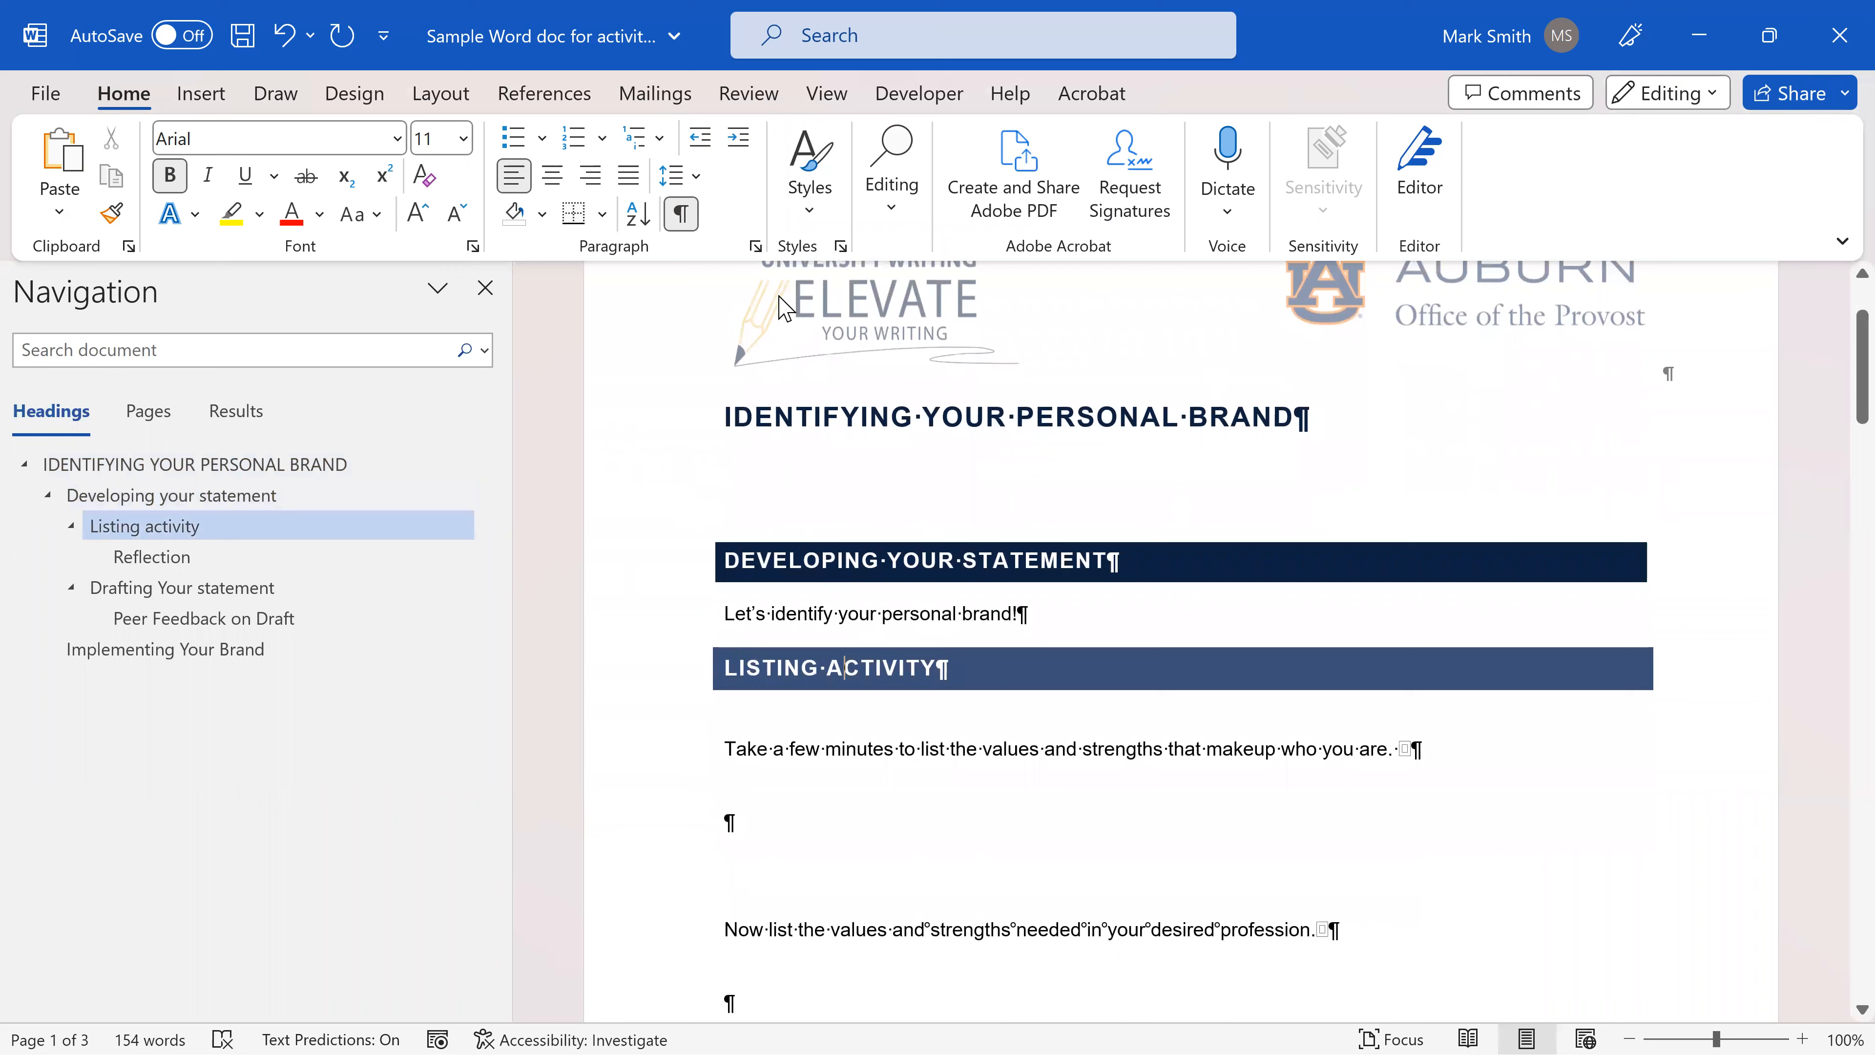
{"action": "left_click", "coordinate": [809, 194]}
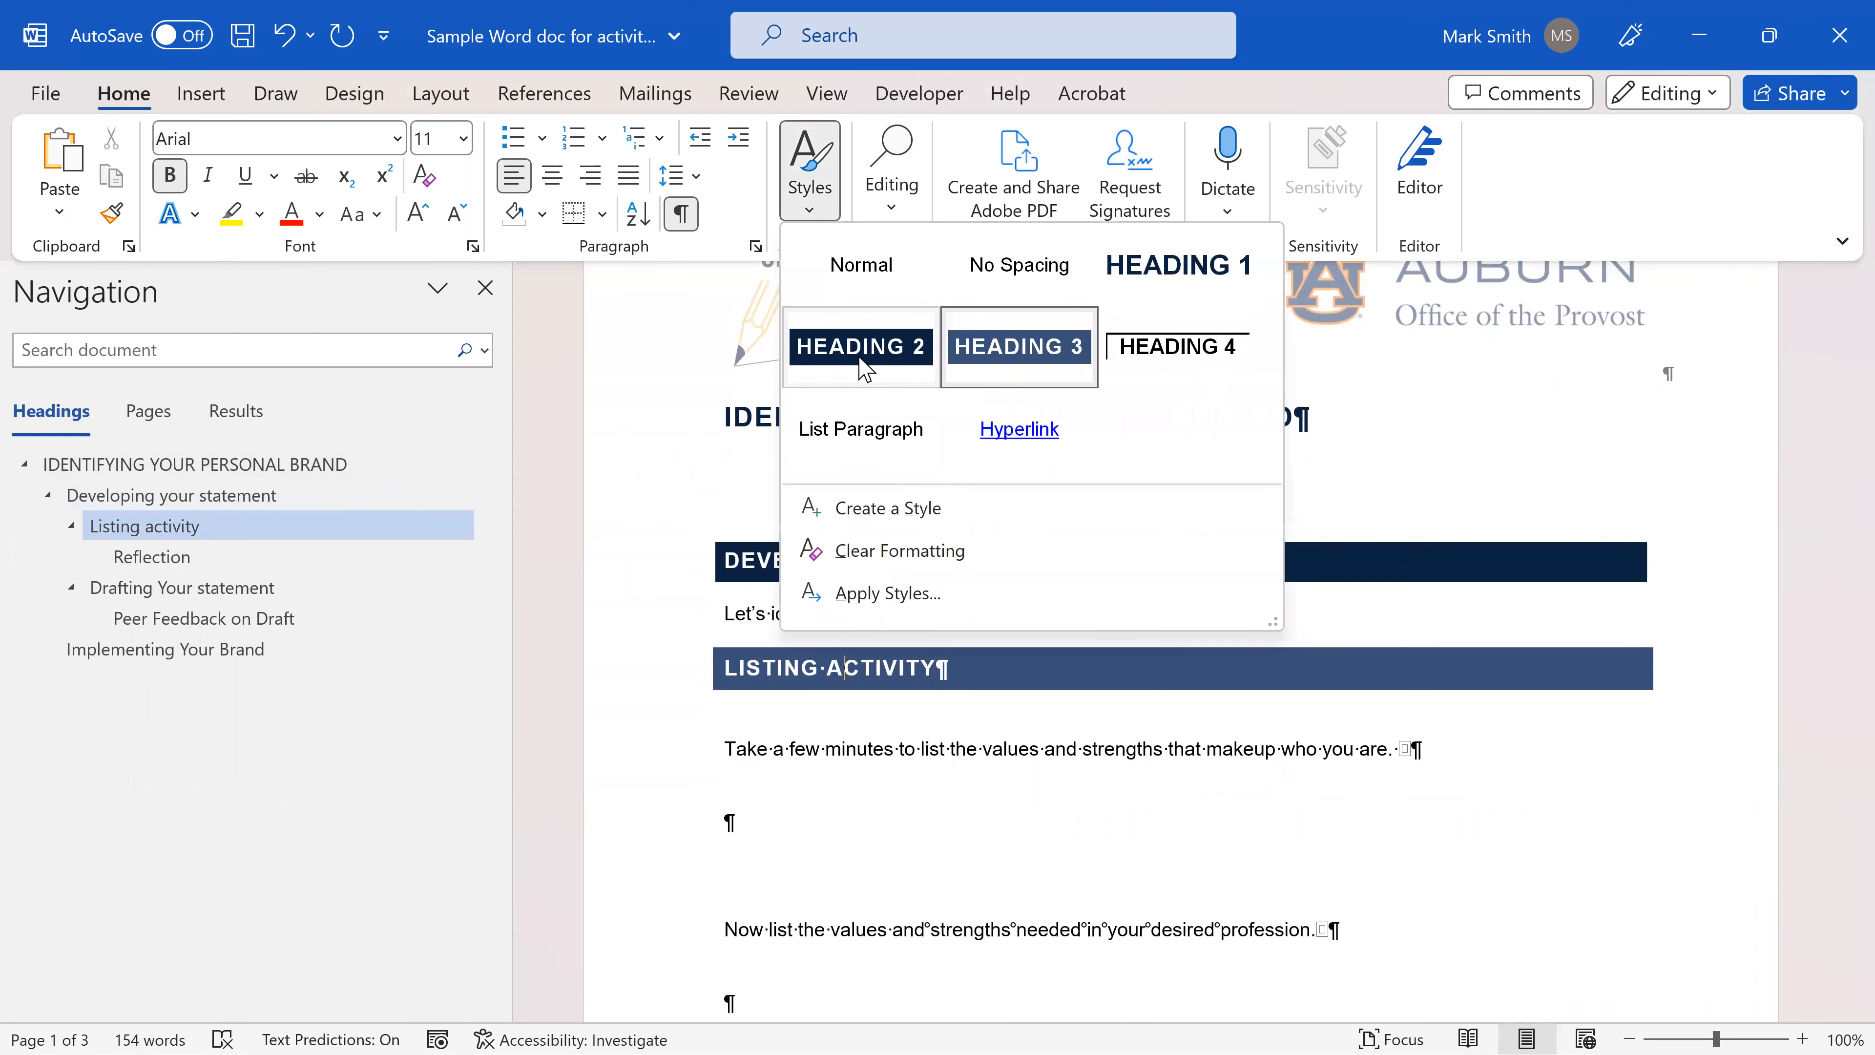
{"action": "left_click", "coordinate": [860, 358]}
- Change the "Reflection" heading to the Heading 3 style
{"action": "scroll", "coordinate": [953, 605], "scroll_direction": "down", "scroll_amount": 4}
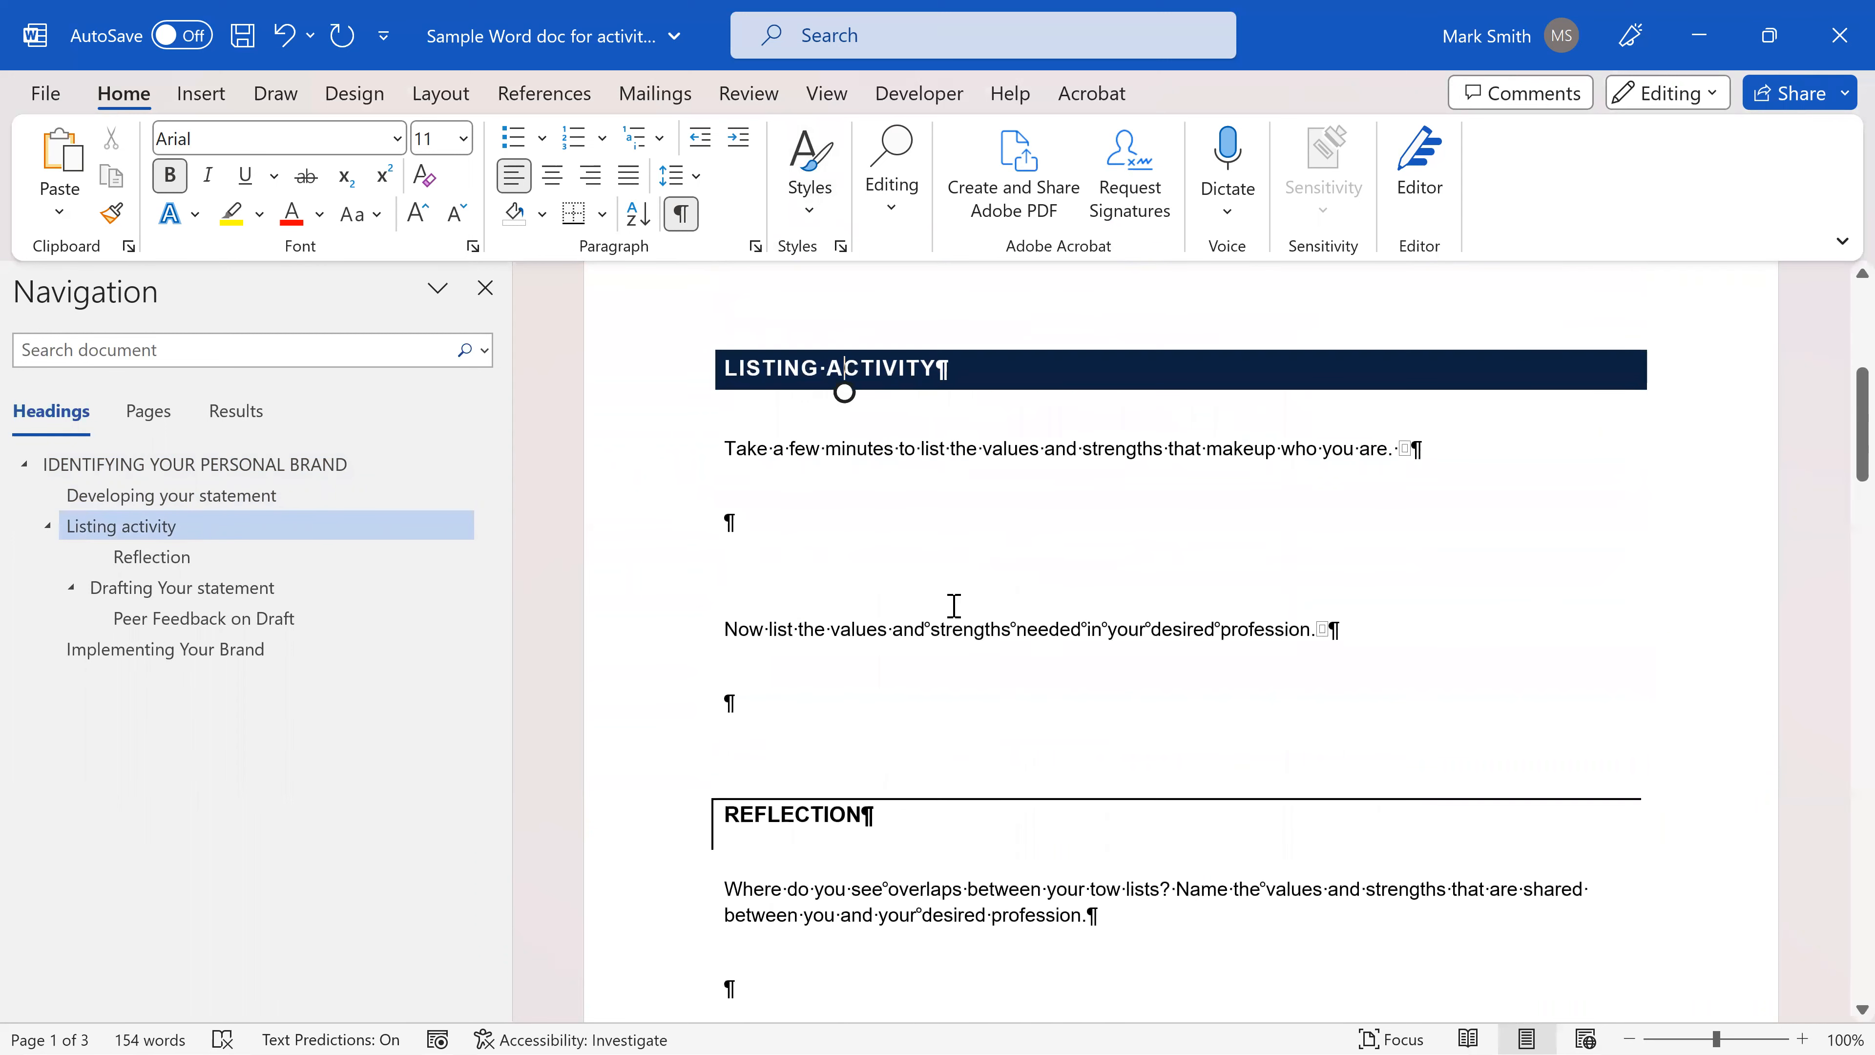
{"action": "left_click", "coordinate": [834, 811]}
{"action": "left_click", "coordinate": [808, 196]}
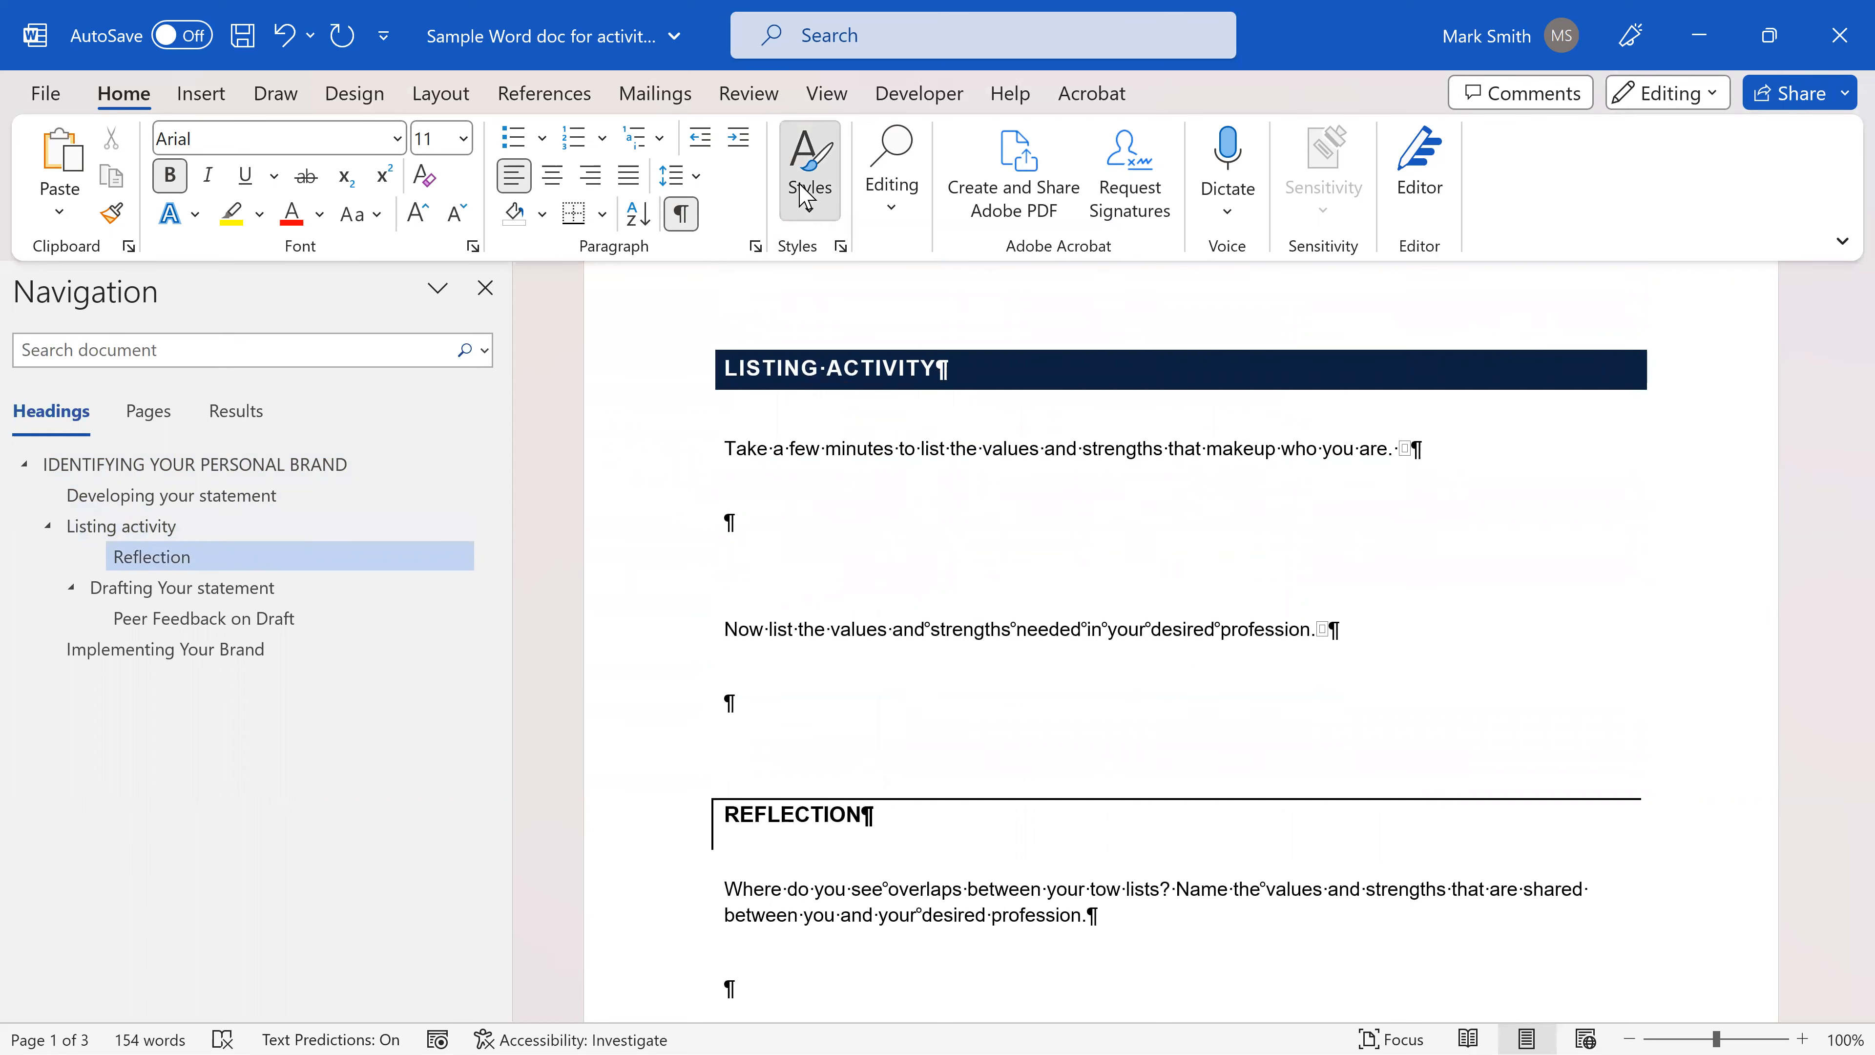
{"action": "left_click", "coordinate": [1015, 349]}
- Change the "Drafting Your Statement" heading on the second page to the Heading 2 style
{"action": "scroll", "coordinate": [925, 628], "scroll_direction": "down", "scroll_amount": 5}
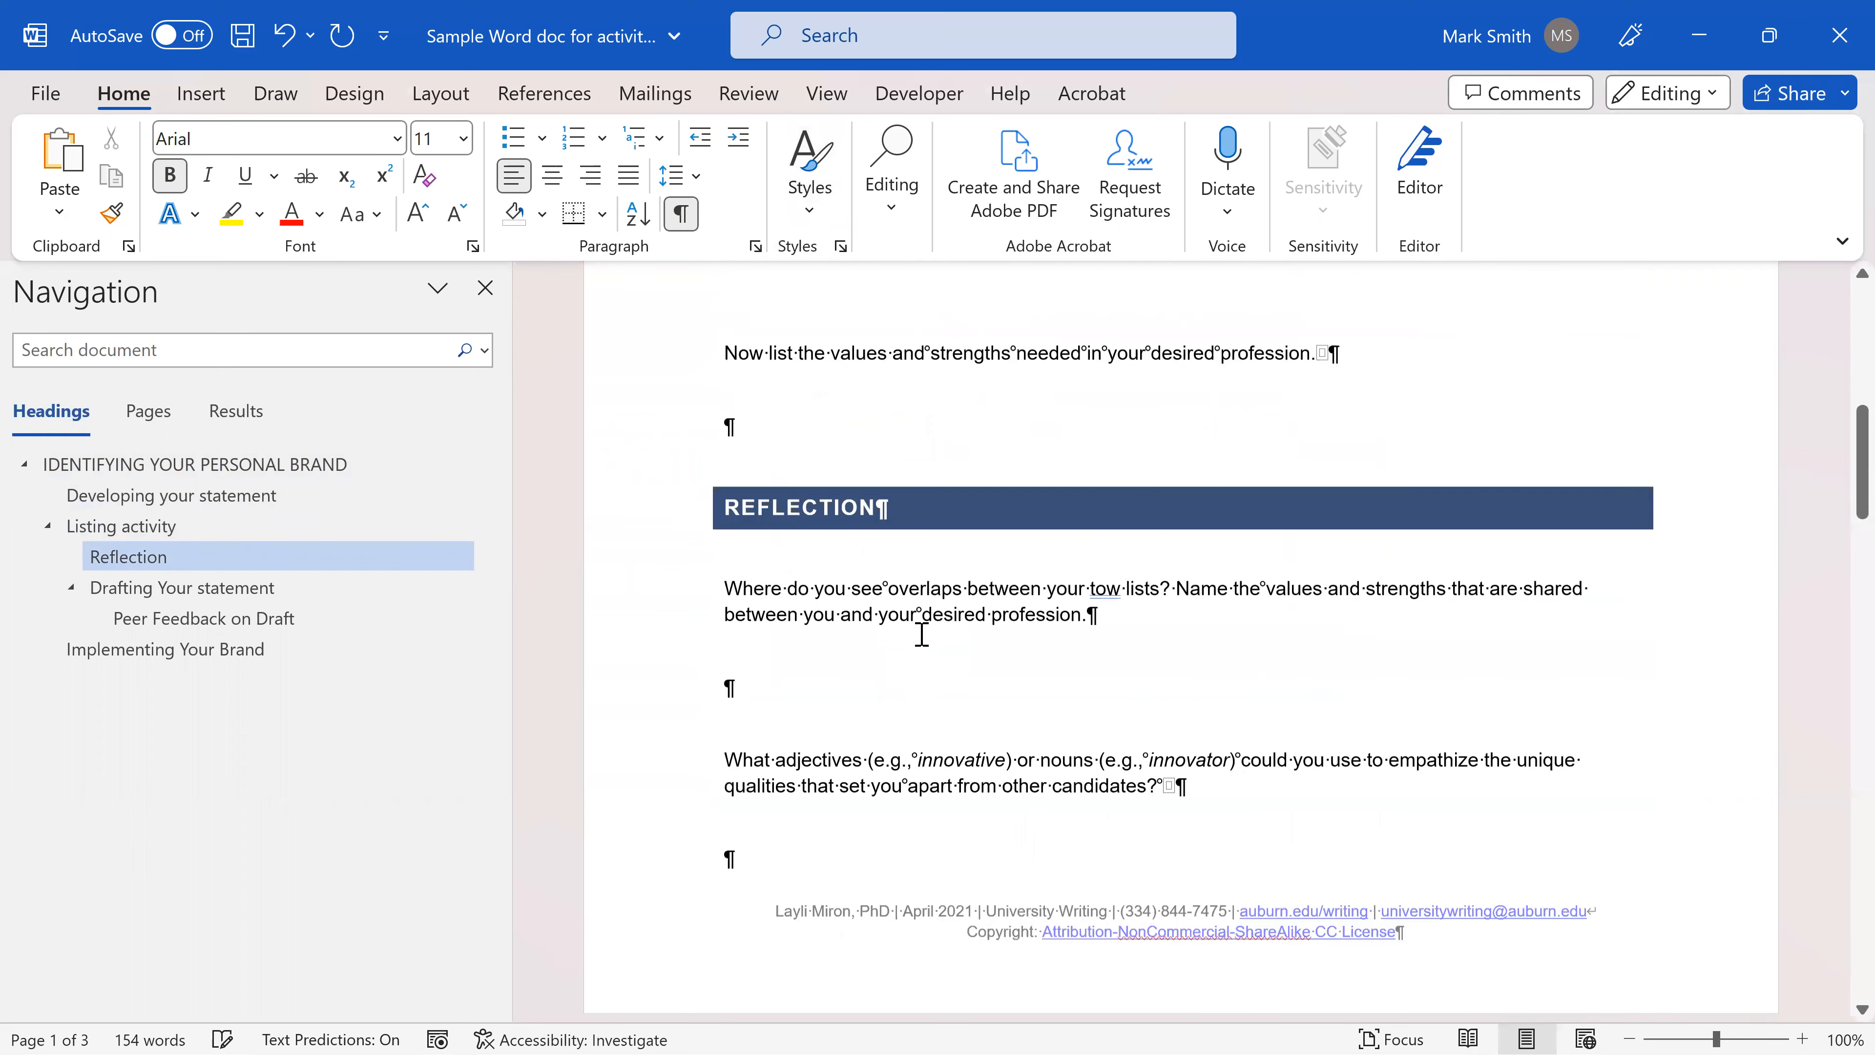
{"action": "scroll", "coordinate": [921, 634], "scroll_direction": "down", "scroll_amount": 5}
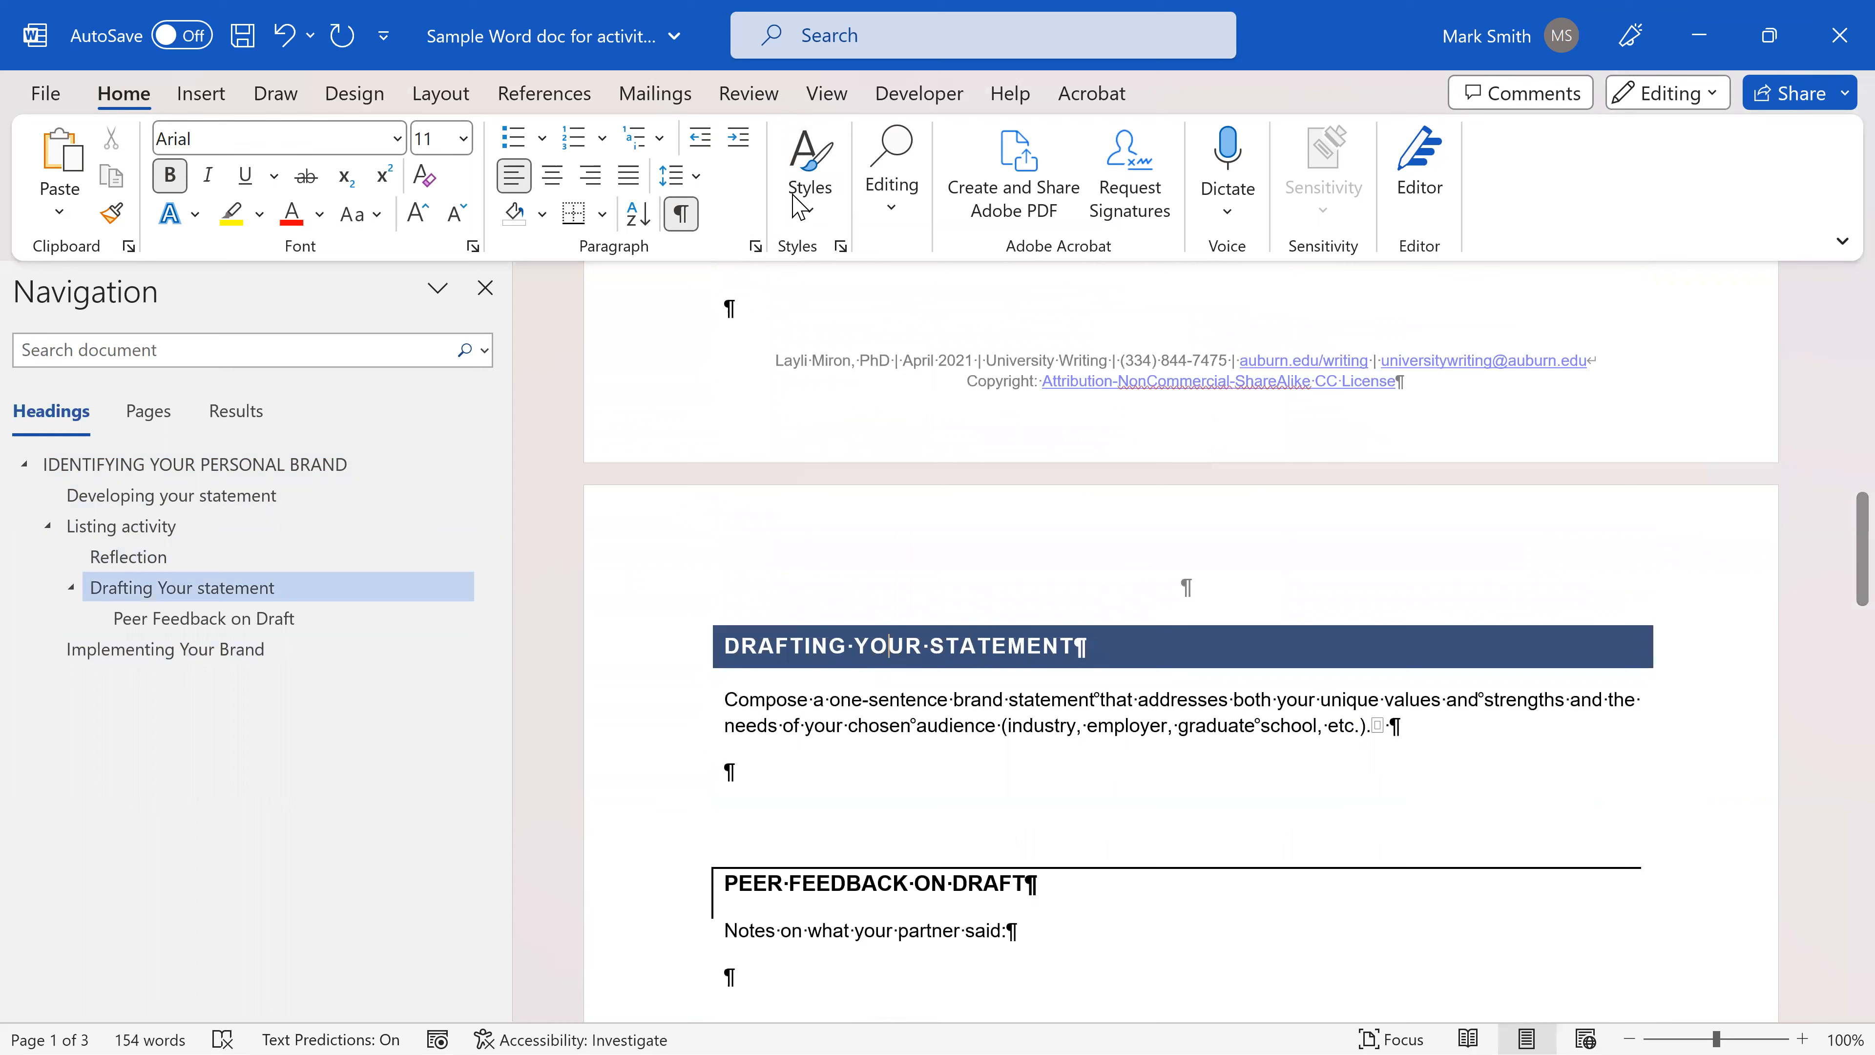
{"action": "left_click", "coordinate": [811, 196]}
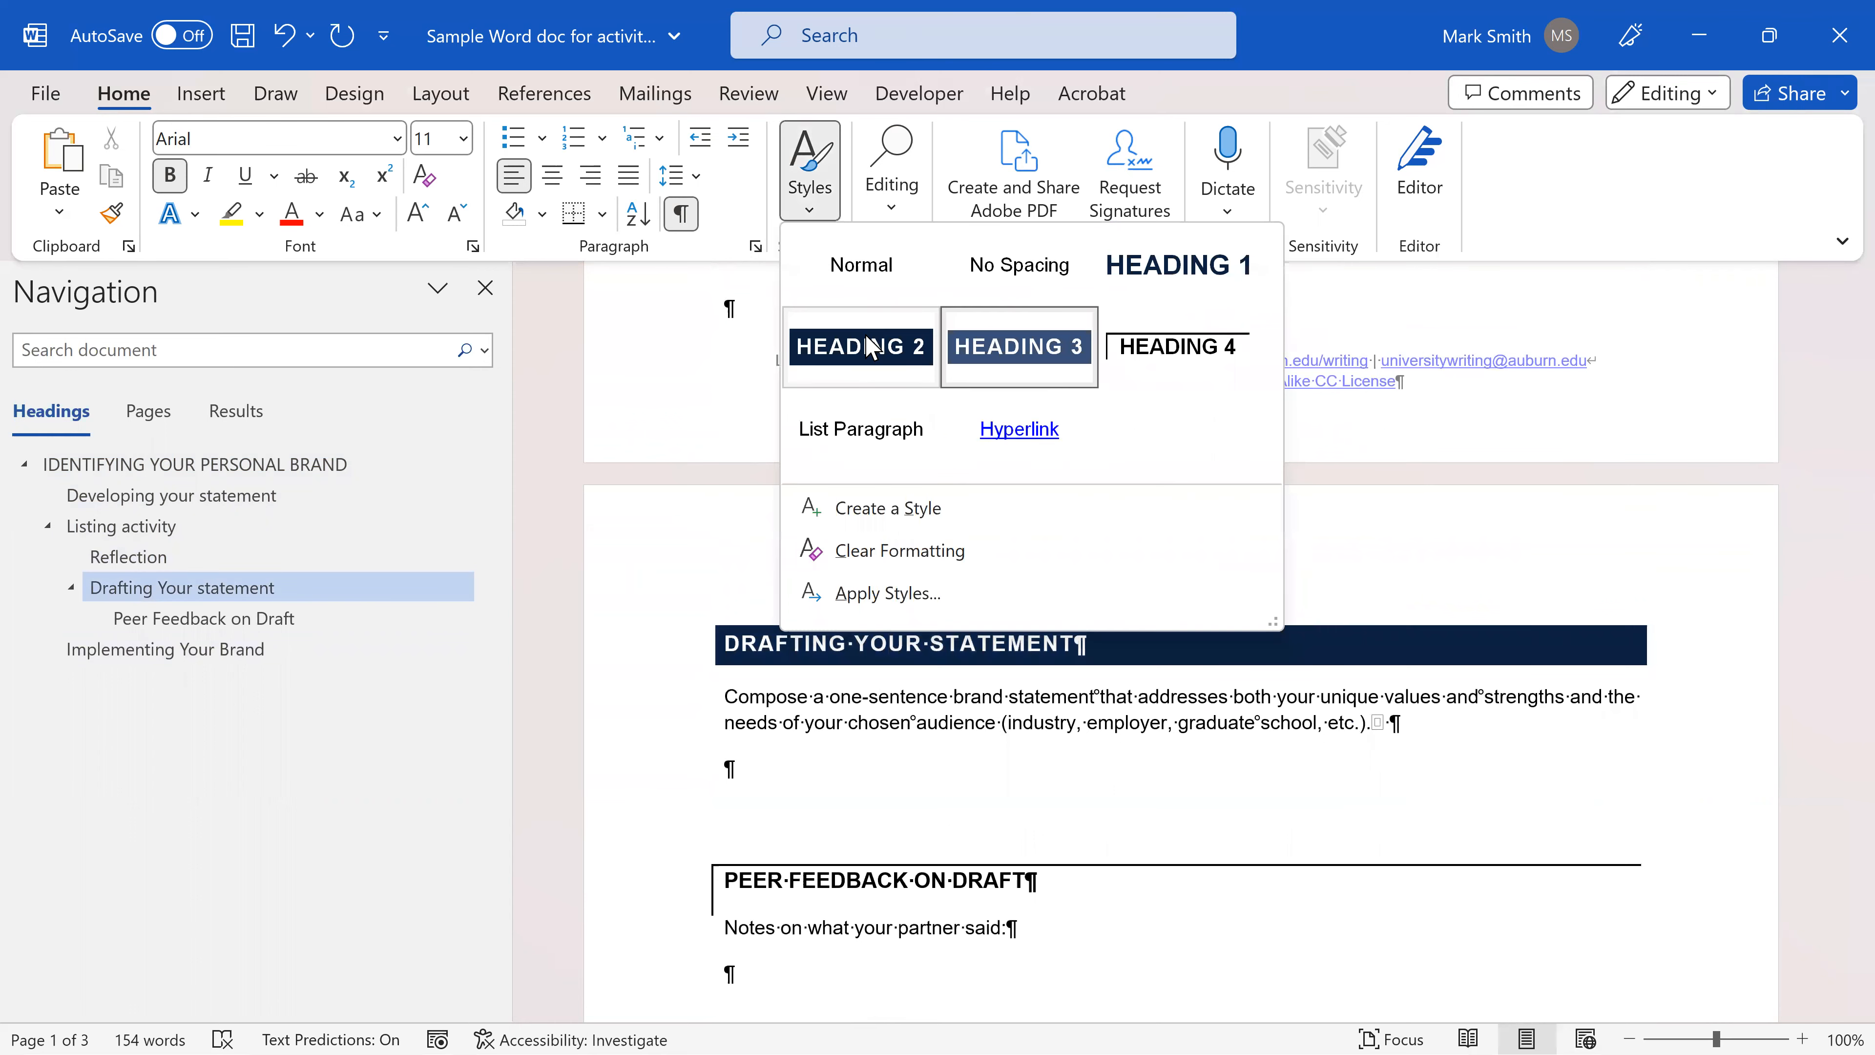
{"action": "left_click", "coordinate": [871, 347]}
- Change the "Peer Feedback on Draft" heading to the Heading 3 style
{"action": "scroll", "coordinate": [849, 687], "scroll_direction": "down", "scroll_amount": 3}
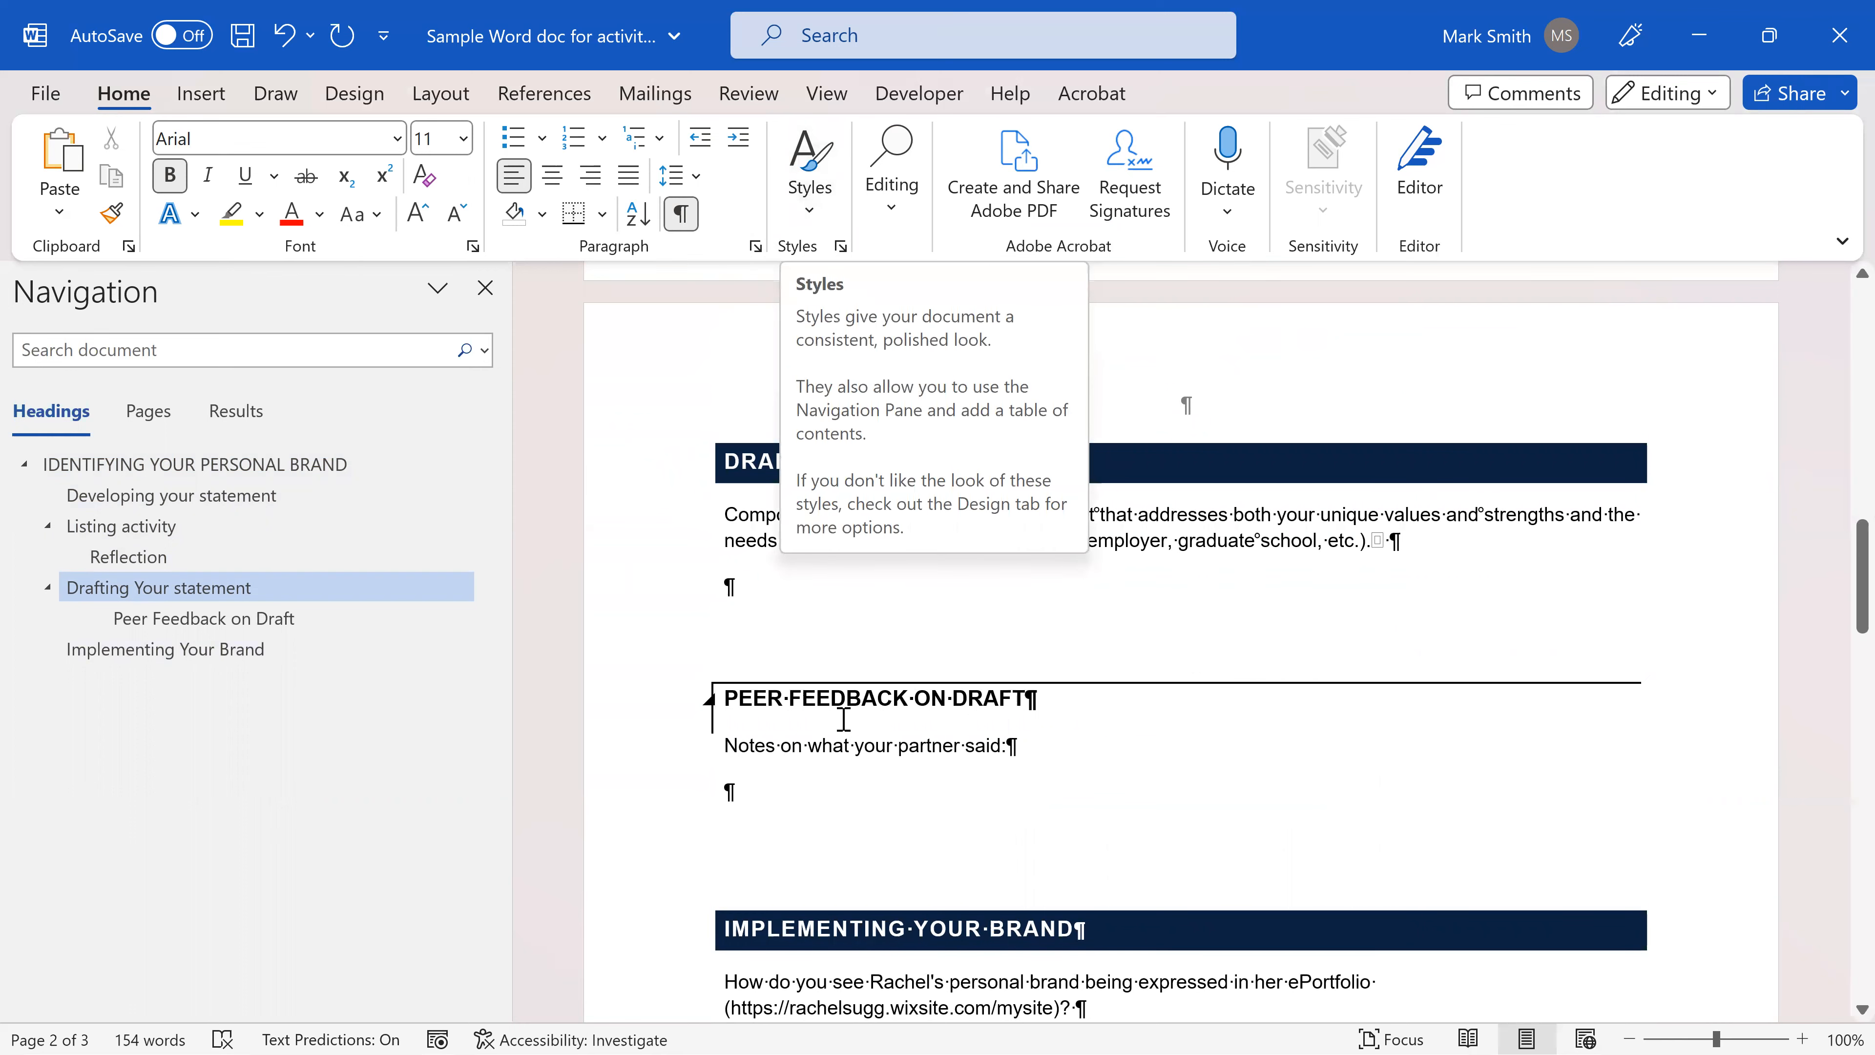
{"action": "left_click", "coordinate": [843, 703]}
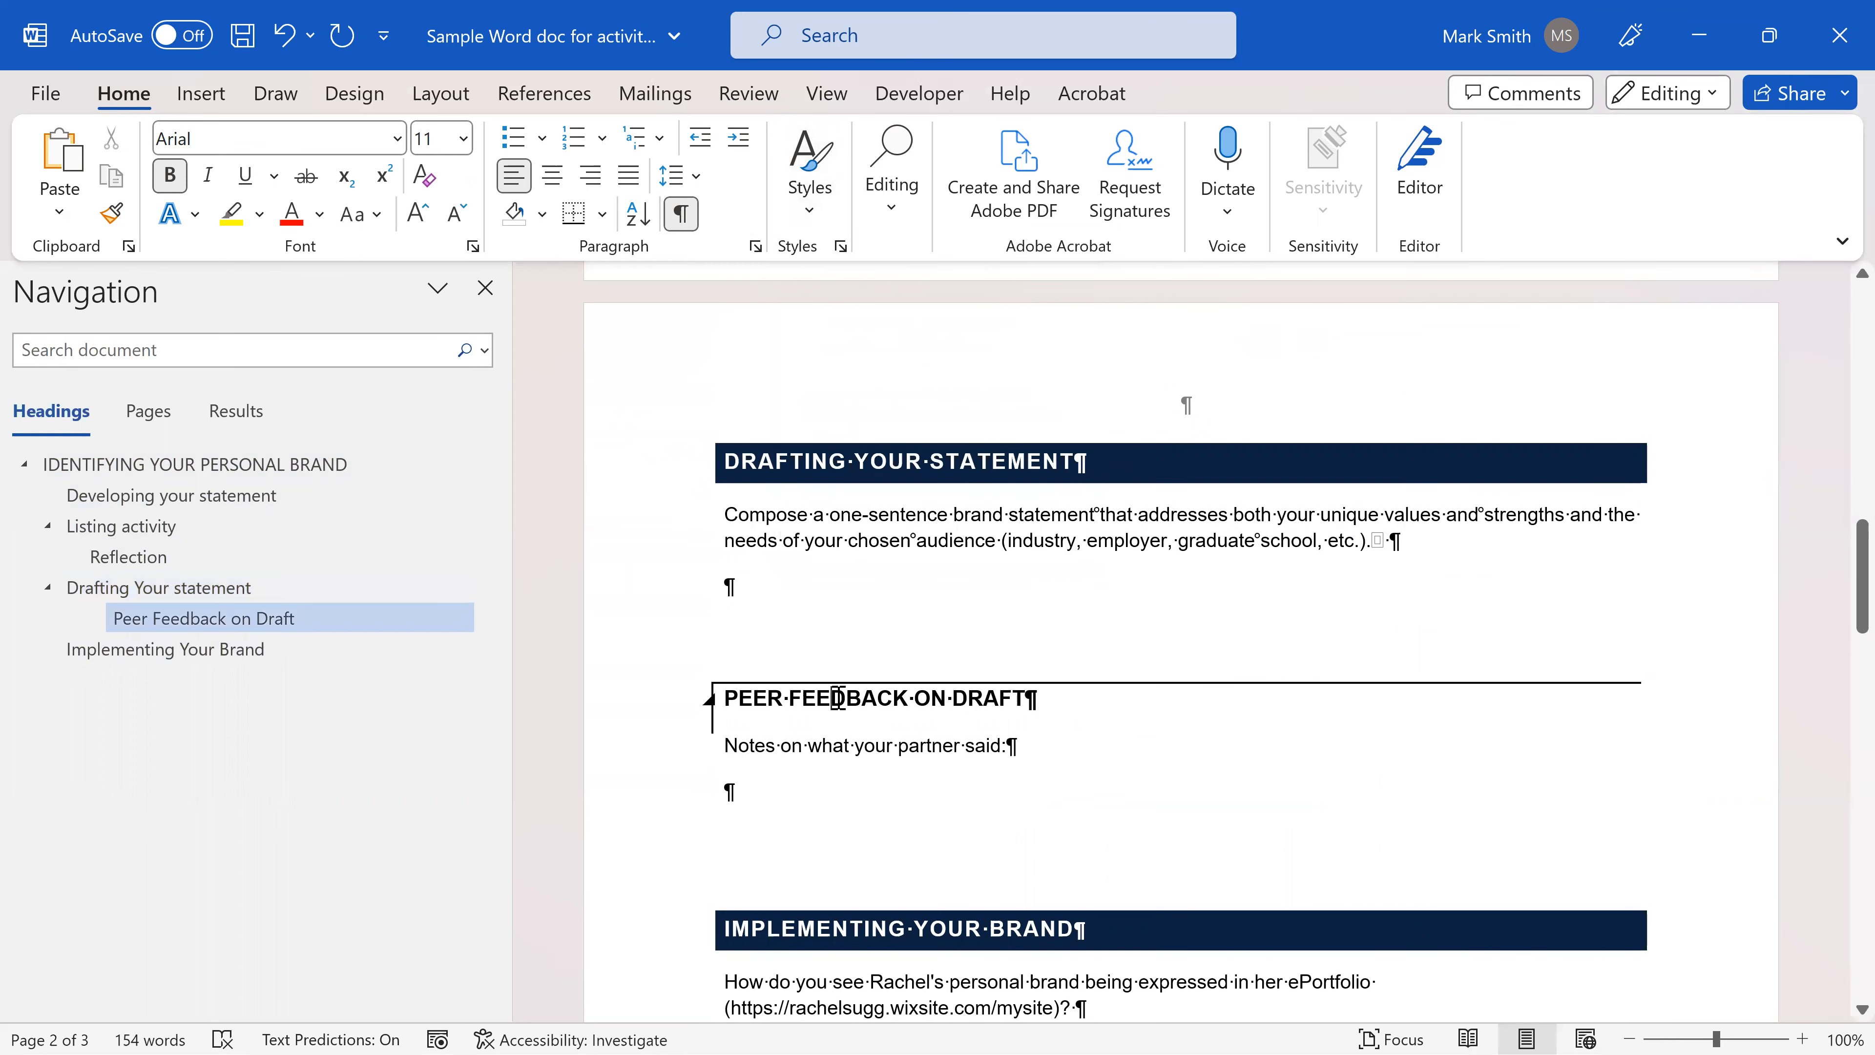
{"action": "left_click", "coordinate": [814, 203]}
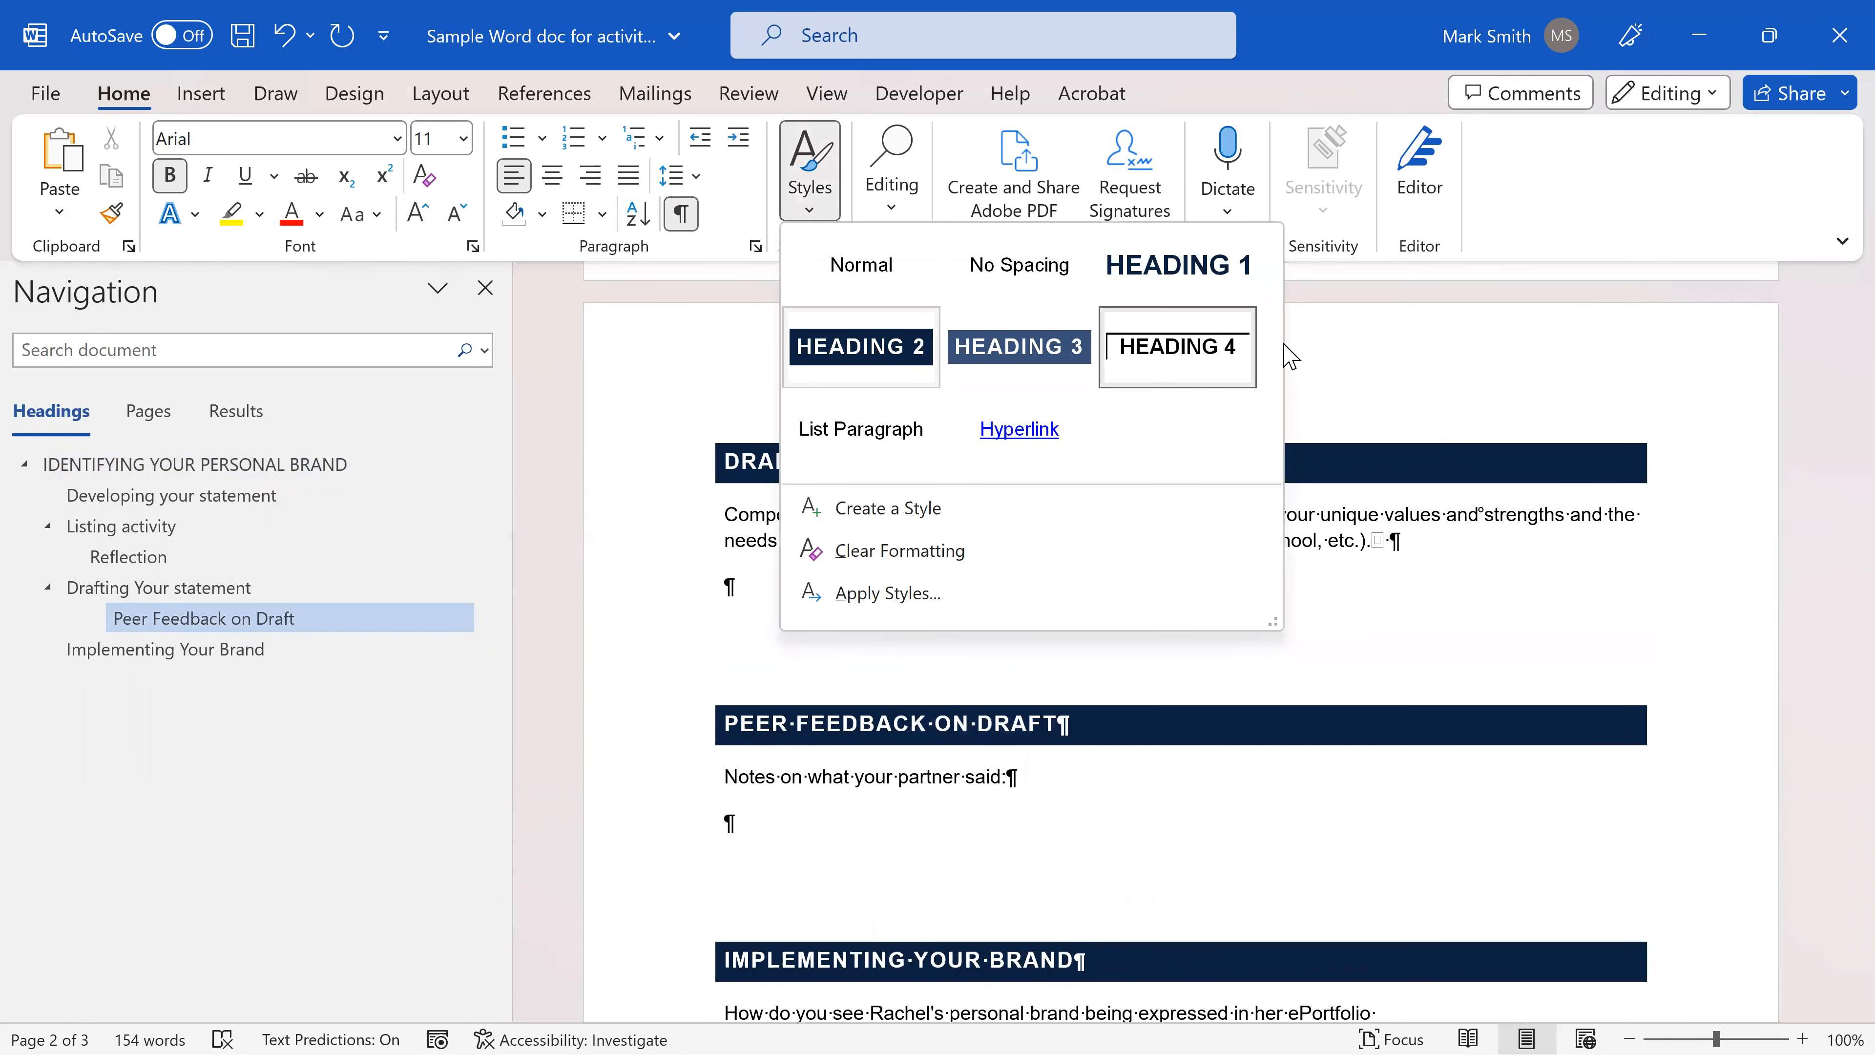
{"action": "left_click", "coordinate": [967, 354]}
- Go to the "Implementing Your Brand" section and hide the formatting marks
{"action": "scroll", "coordinate": [912, 627], "scroll_direction": "down", "scroll_amount": 5}
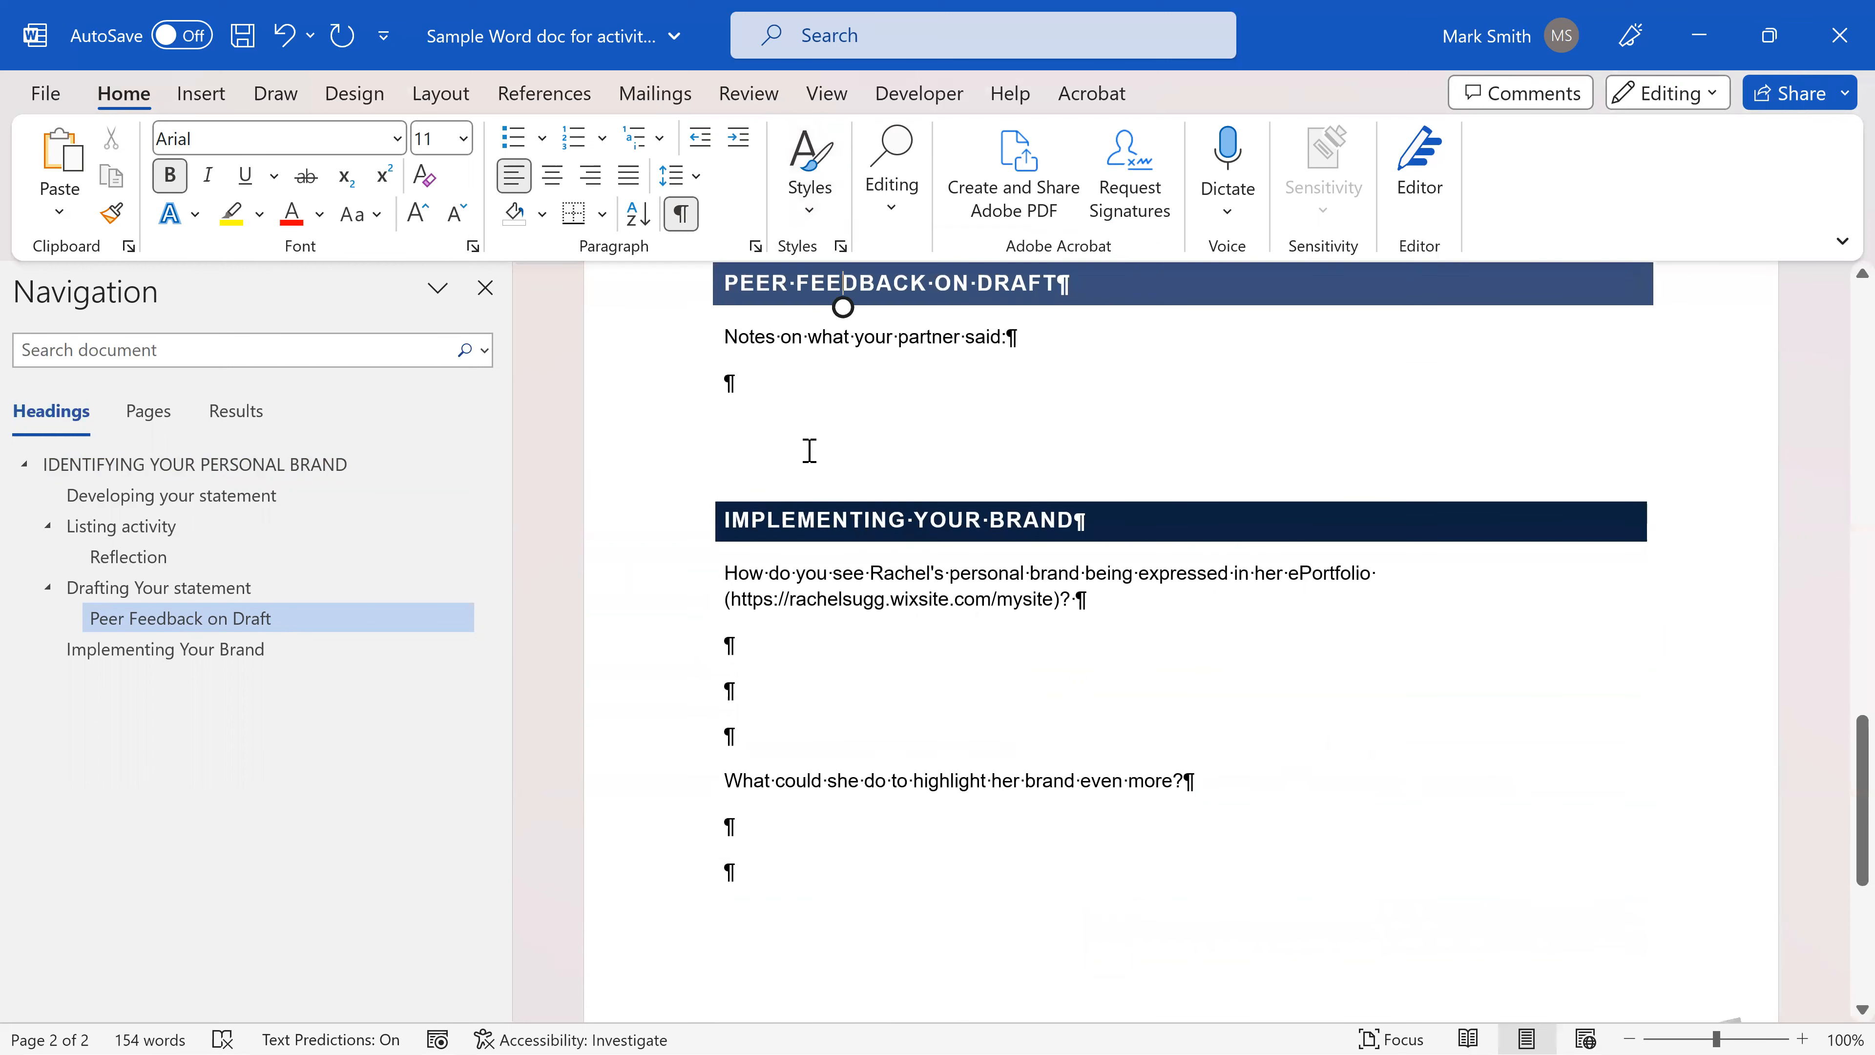
{"action": "left_click", "coordinate": [810, 447]}
{"action": "left_click", "coordinate": [681, 213]}
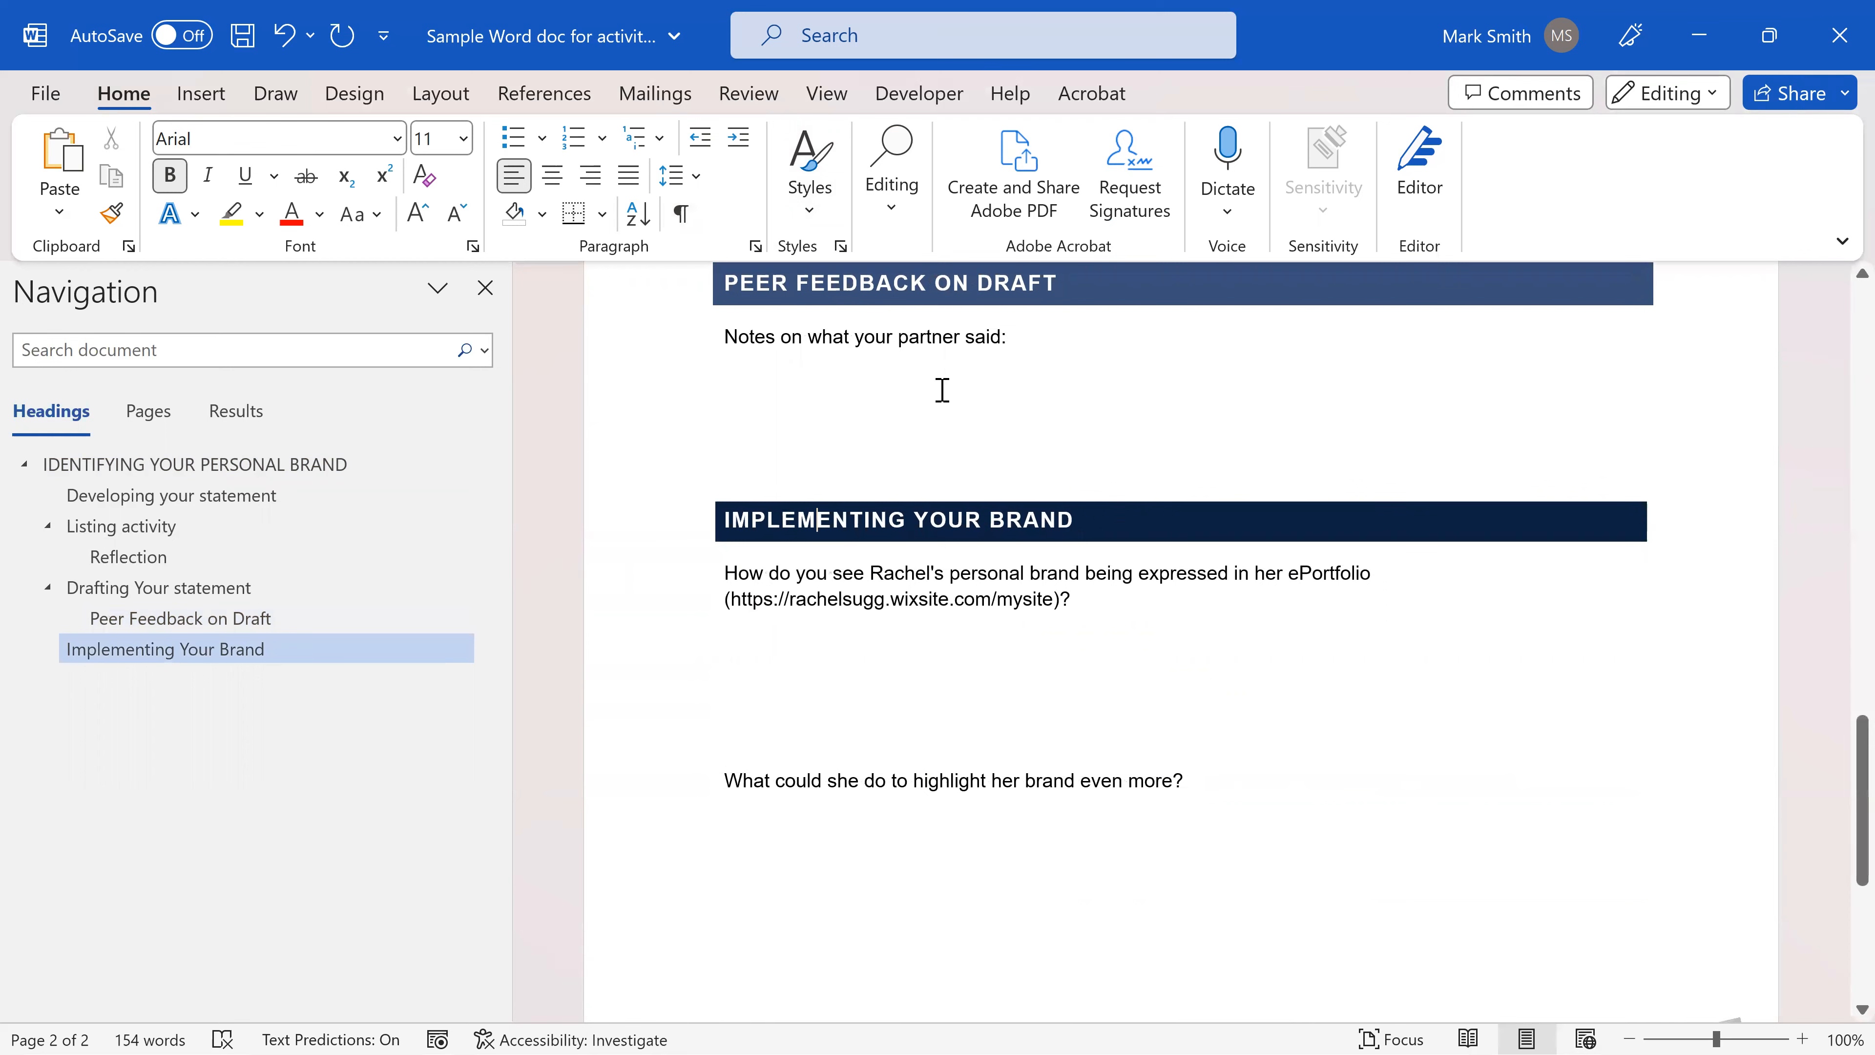
- Return to the beginning of the document and close the Navigation pane
{"action": "scroll", "coordinate": [943, 390], "scroll_direction": "up", "scroll_amount": 15}
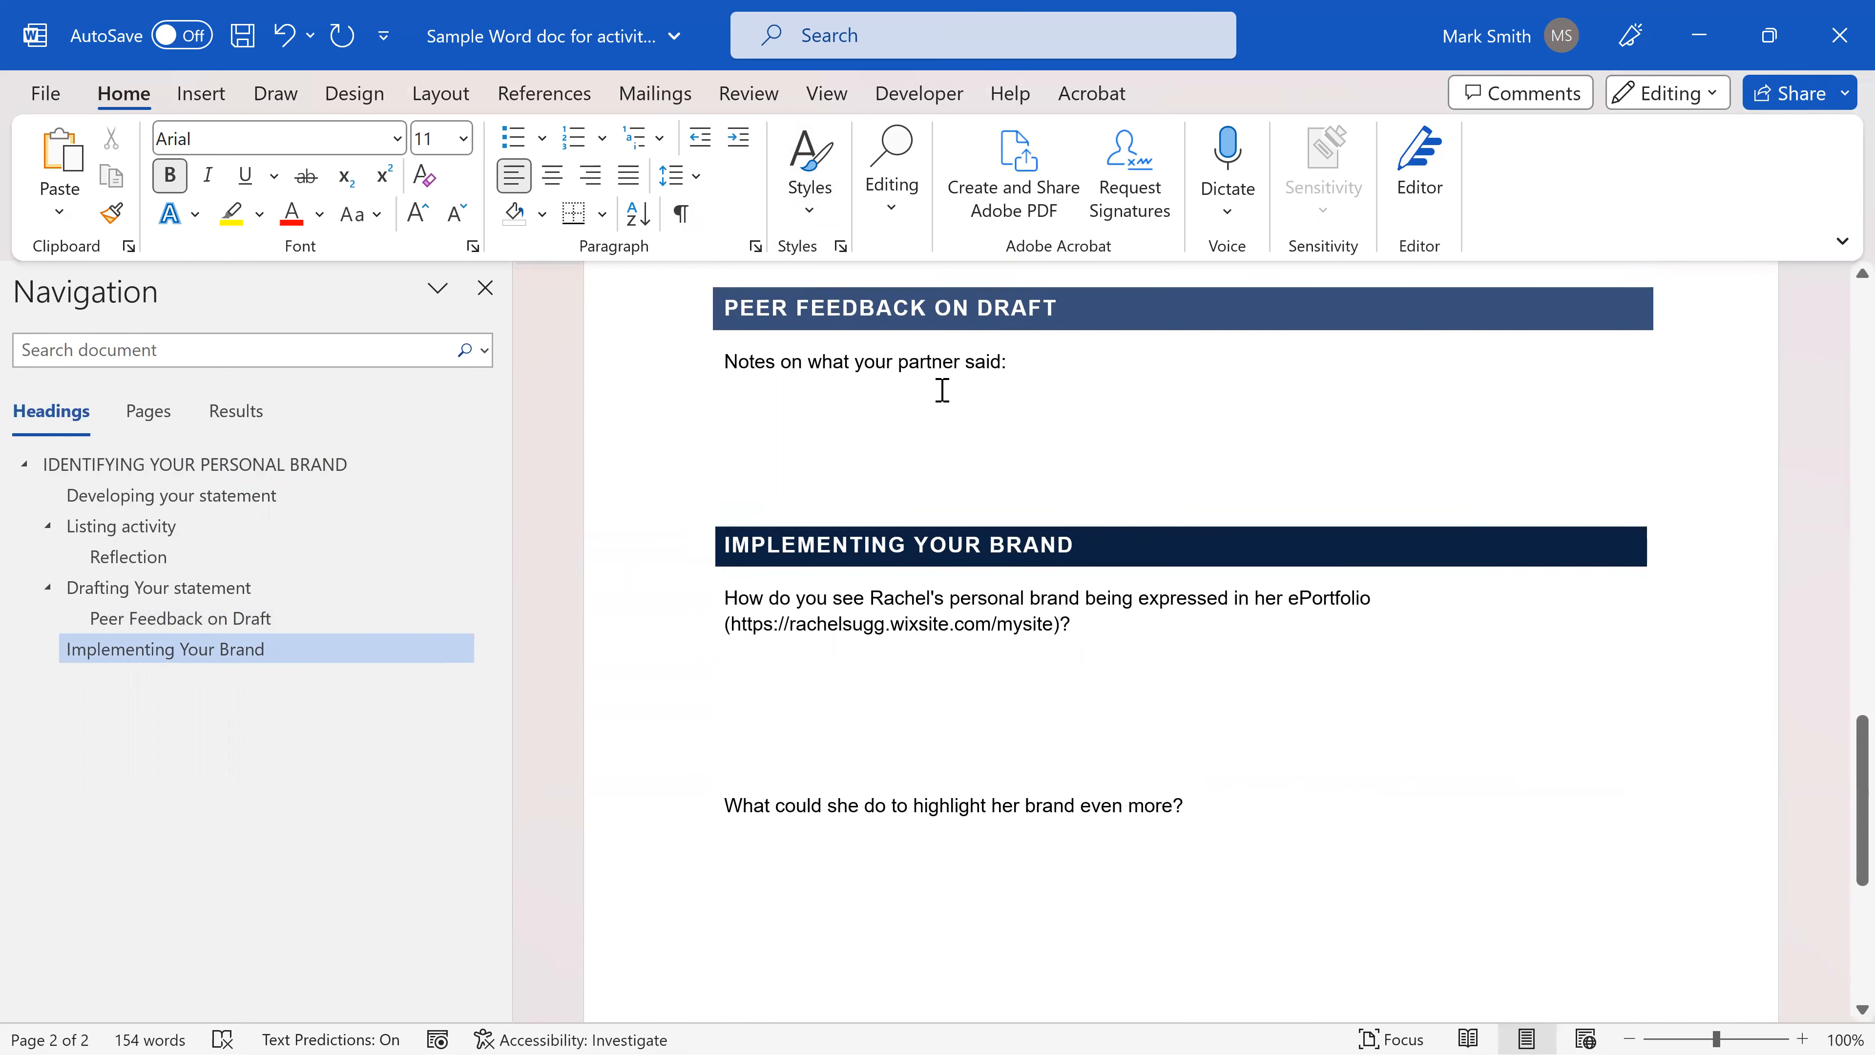
{"action": "scroll", "coordinate": [943, 390], "scroll_direction": "up", "scroll_amount": 8}
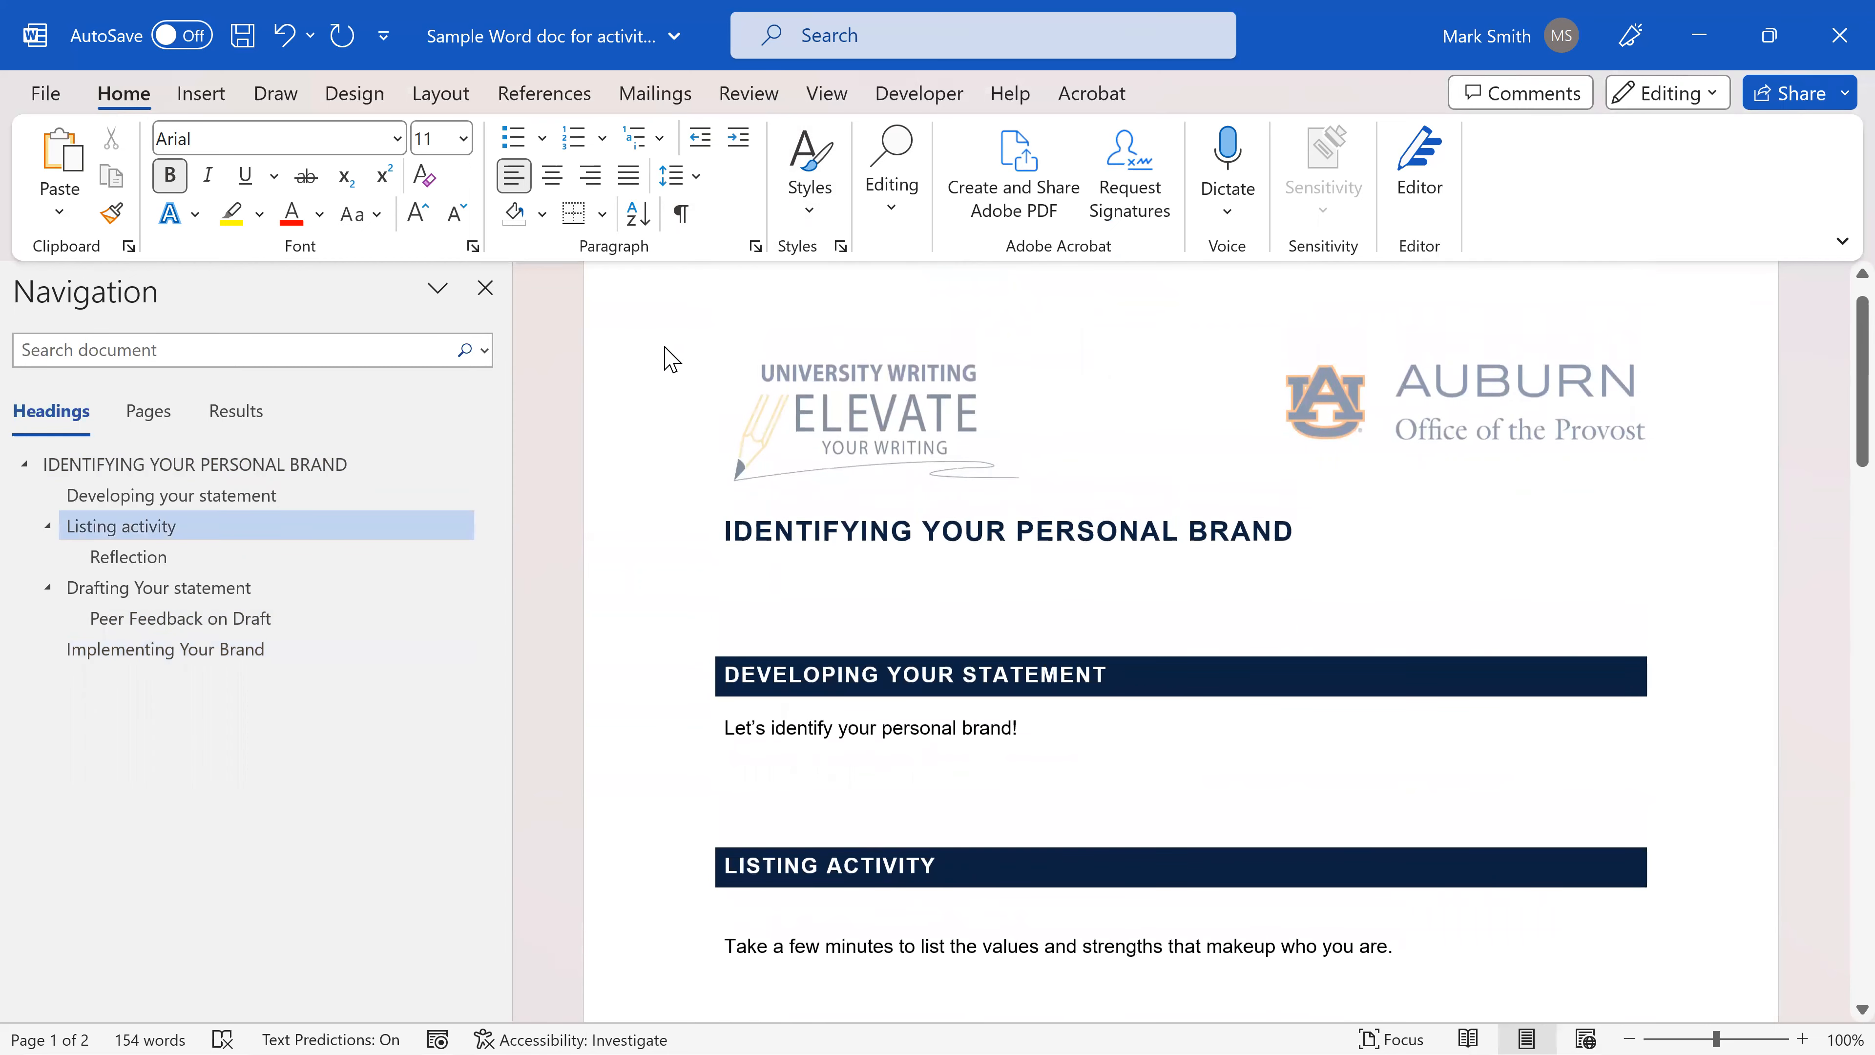
{"action": "left_click", "coordinate": [485, 287]}
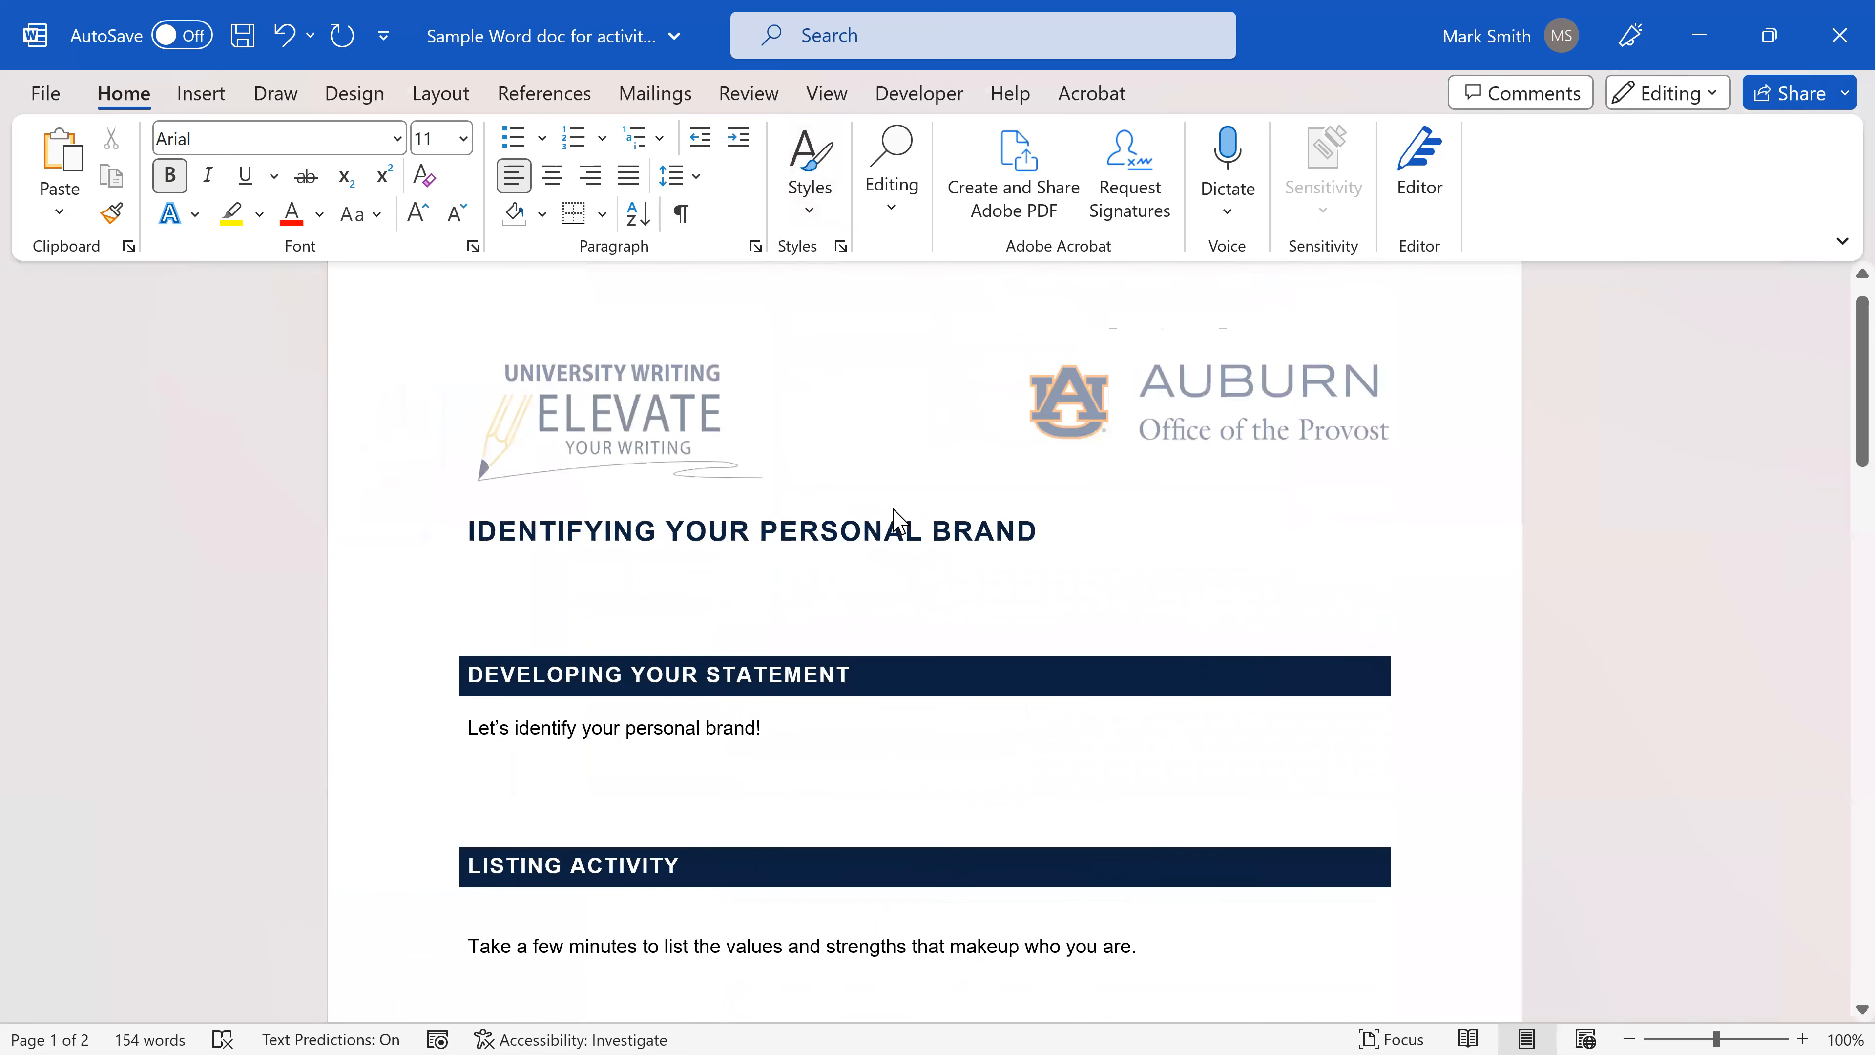
- Correct "tow" to "two" in the first question under the "Reflection" heading, using the suggested grammar fix
{"action": "scroll", "coordinate": [894, 520], "scroll_direction": "down", "scroll_amount": 8}
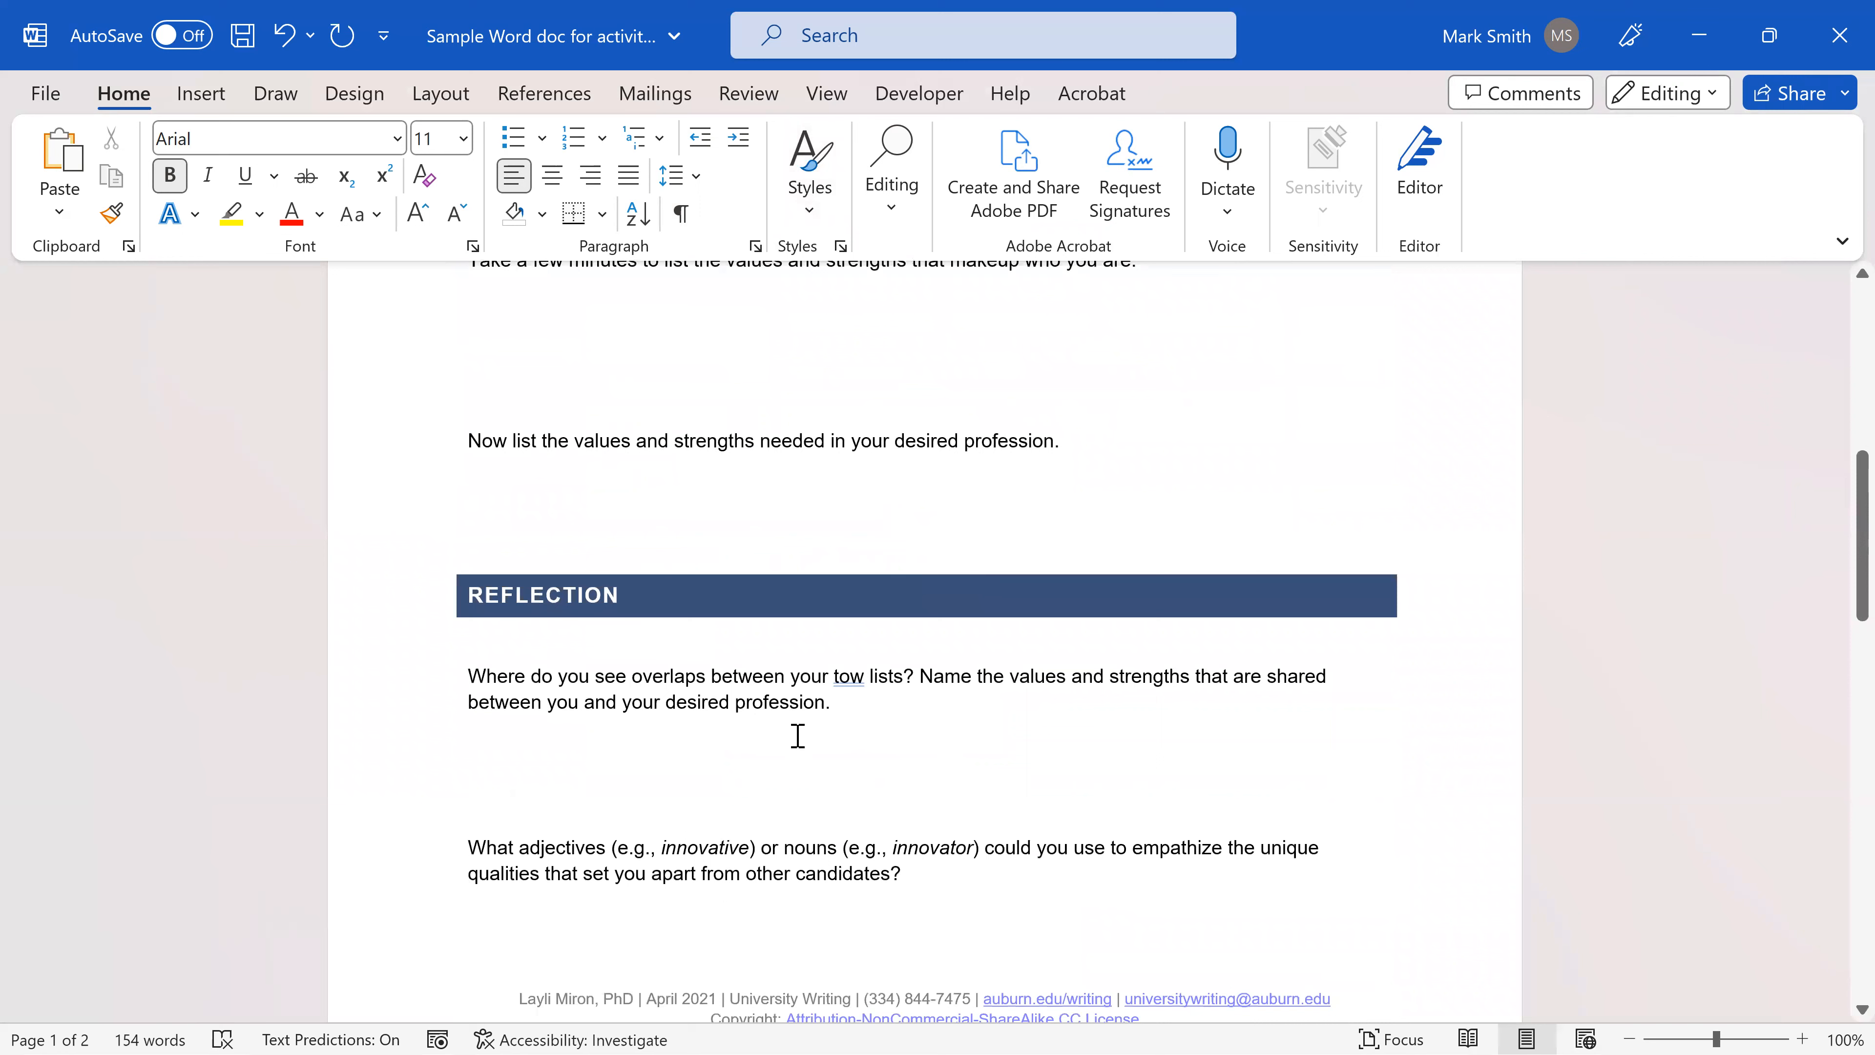
{"action": "left_click", "coordinate": [855, 673]}
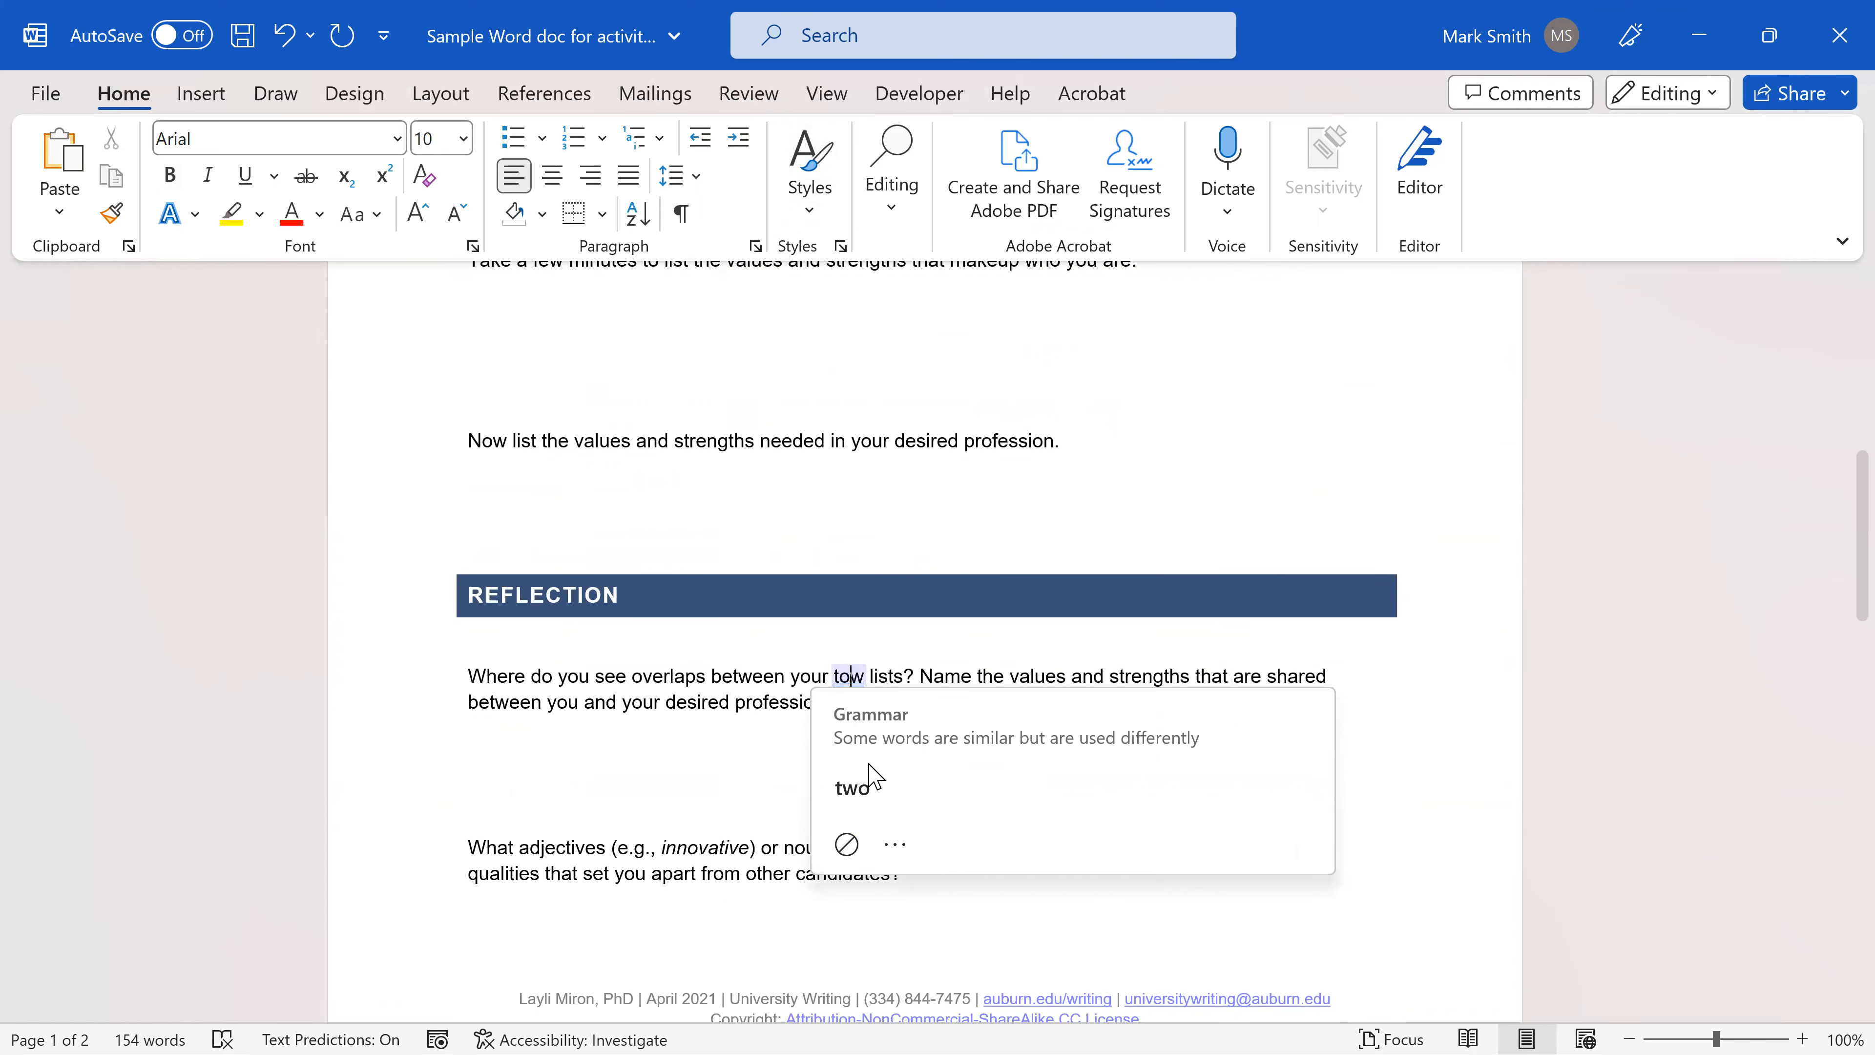
{"action": "left_click", "coordinate": [869, 784]}
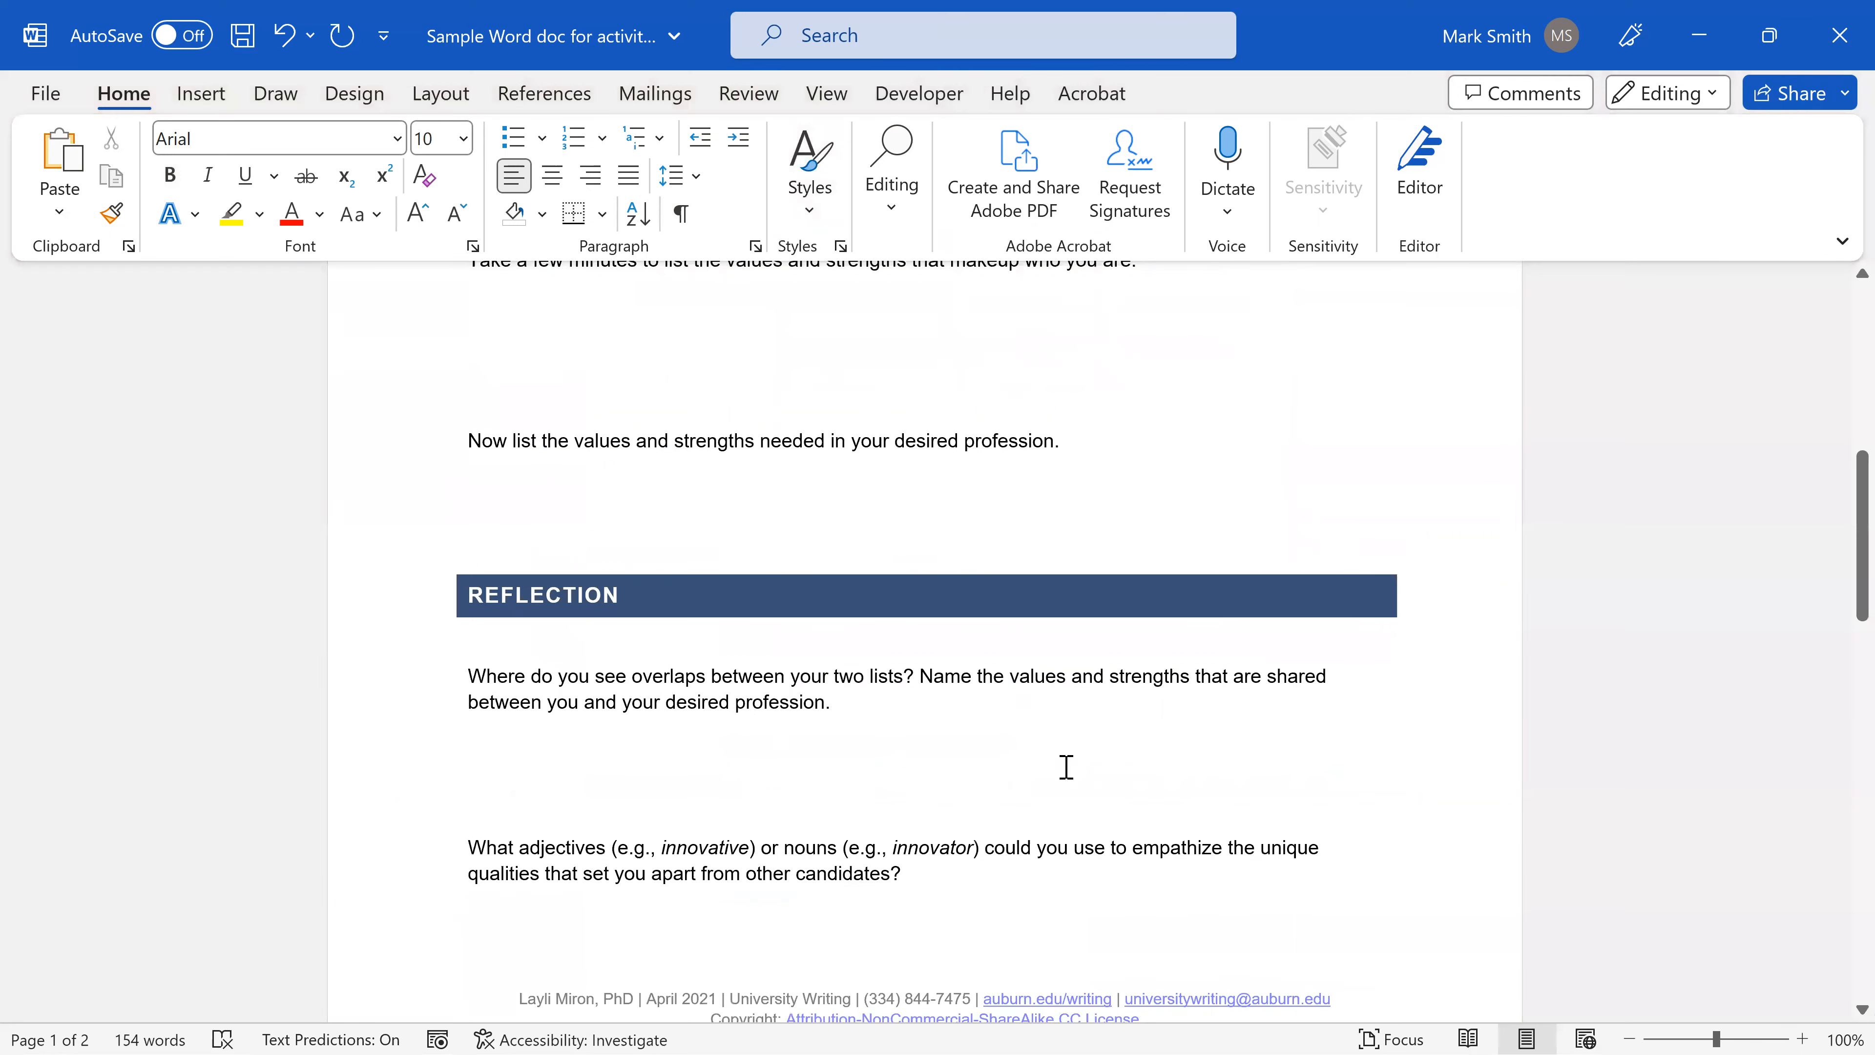
- Replace the word "empathize" with "emphasize" in the question about adjectives and nouns under "Reflection"
{"action": "scroll", "coordinate": [1062, 766], "scroll_direction": "down", "scroll_amount": 1}
{"action": "double_click", "coordinate": [1173, 754]}
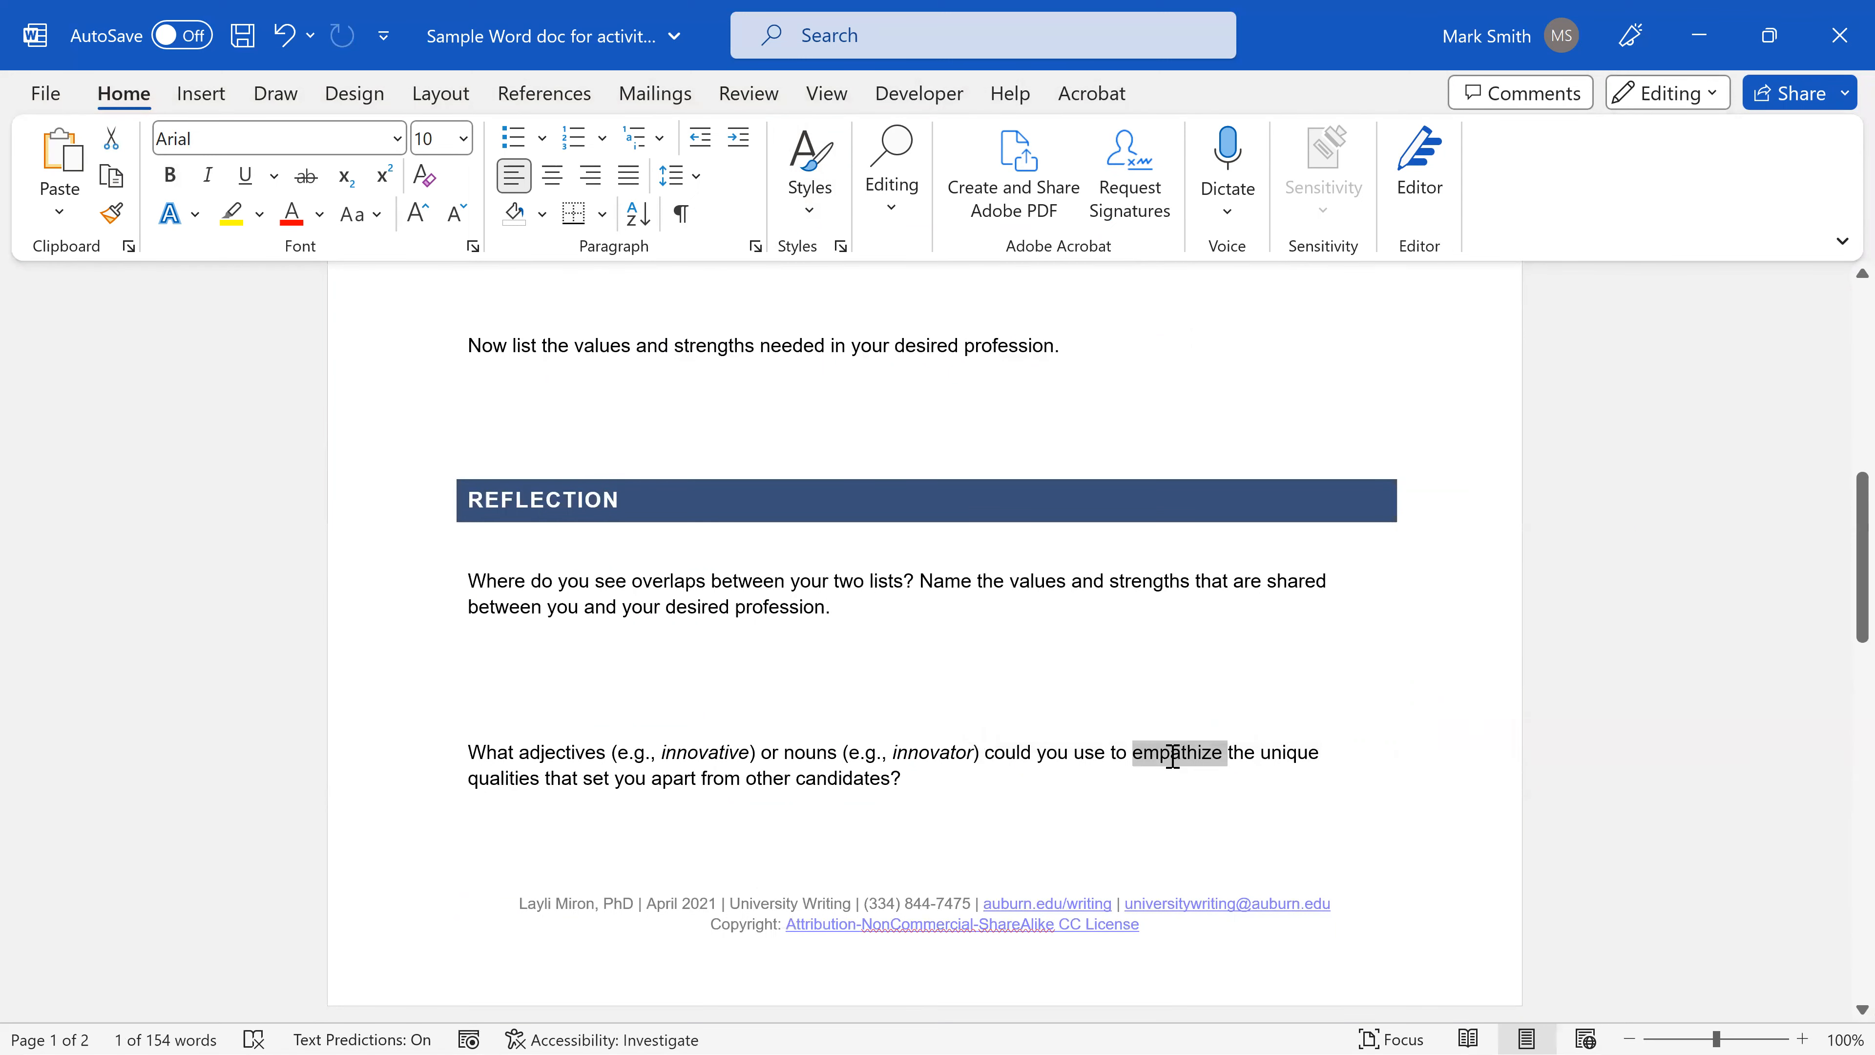
{"action": "key", "text": "Delete"}
{"action": "type", "text": "emp"}
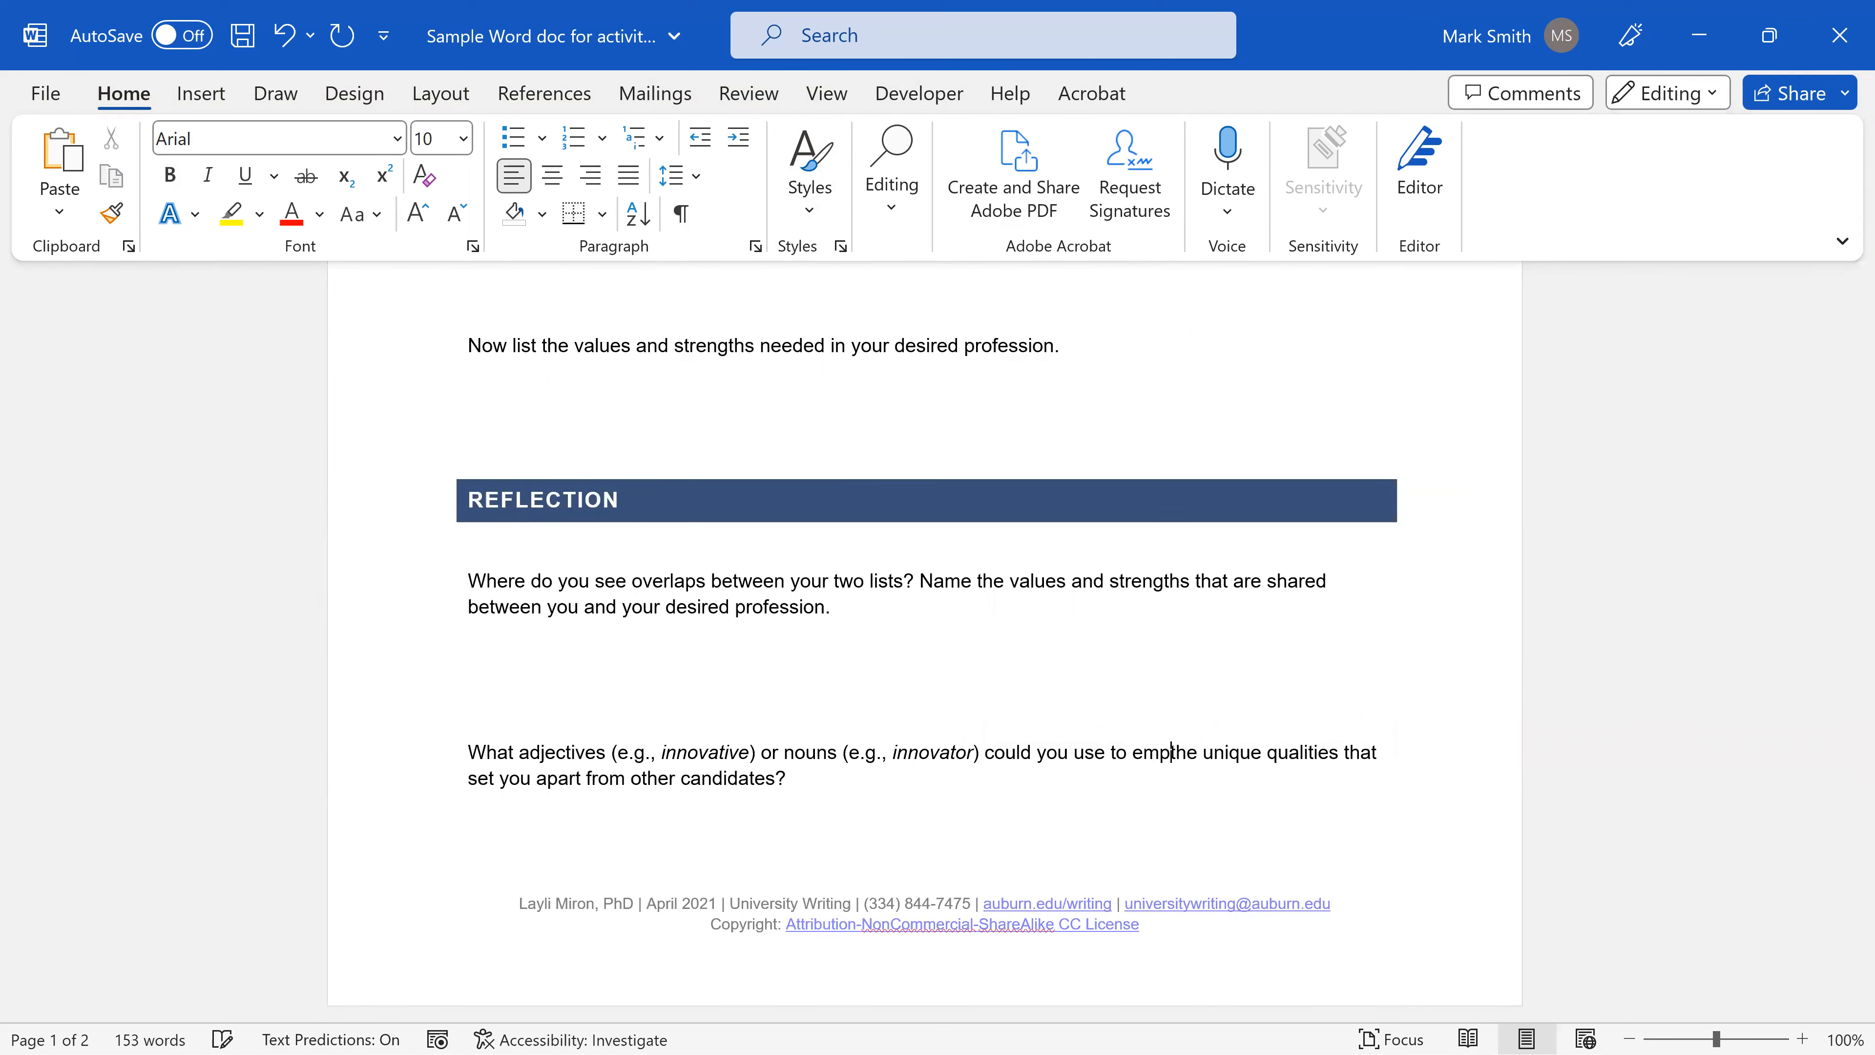
{"action": "type", "text": "hasize"}
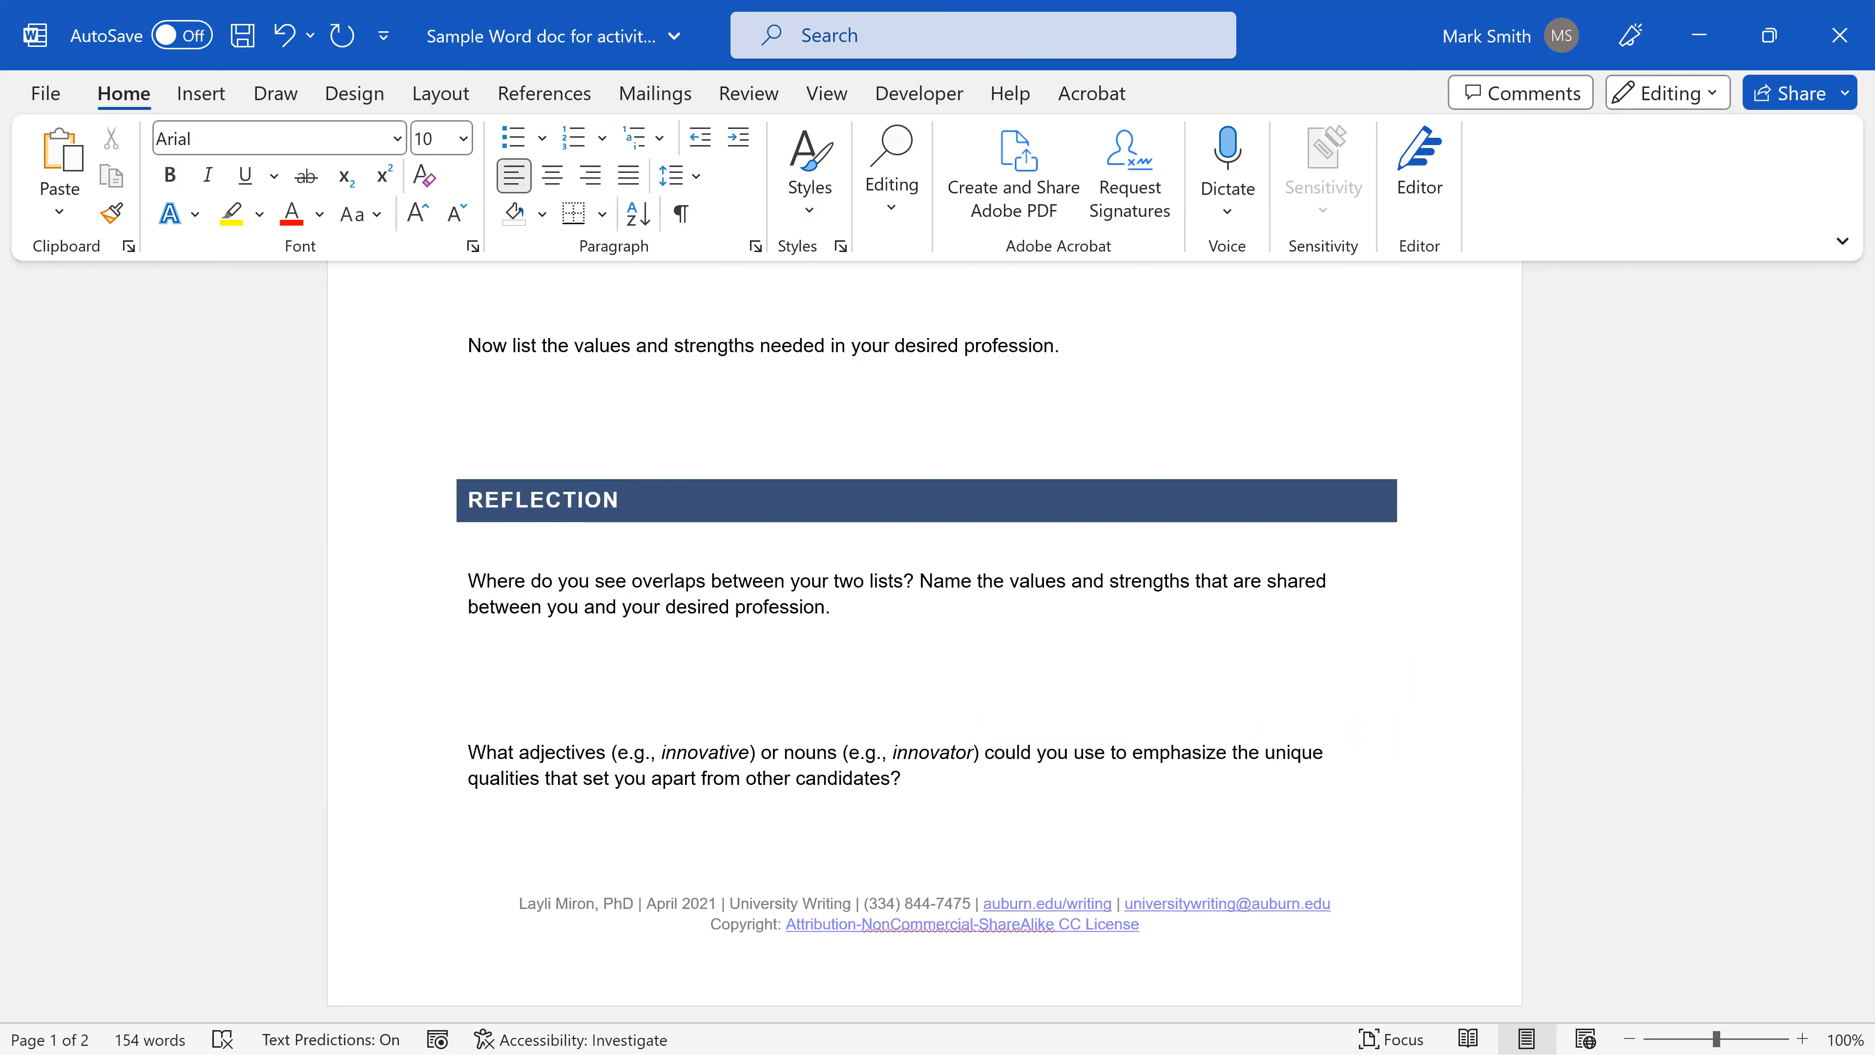
{"action": "left_click", "coordinate": [827, 630]}
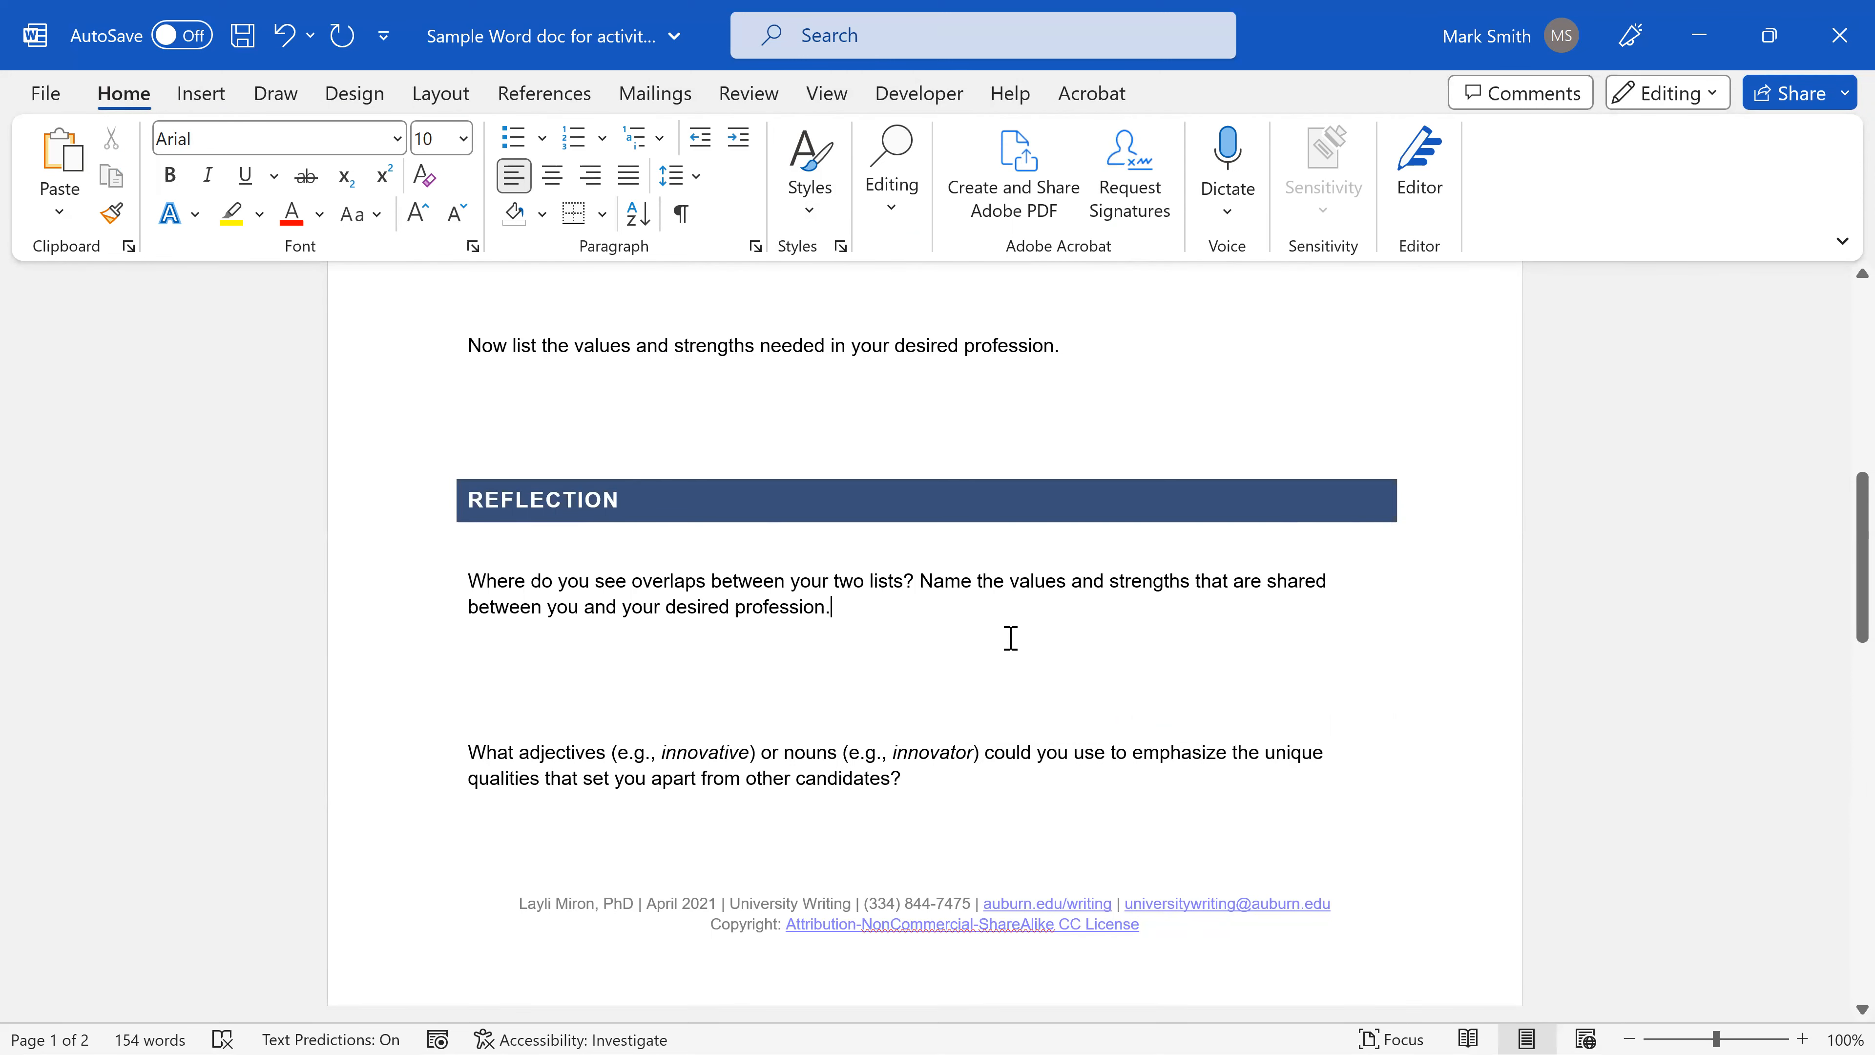
- Copy the ePortfolio web address written in parentheses in the first question under "Implementing Your Brand"
{"action": "scroll", "coordinate": [1009, 638], "scroll_direction": "down", "scroll_amount": 4}
{"action": "scroll", "coordinate": [1010, 638], "scroll_direction": "down", "scroll_amount": 7}
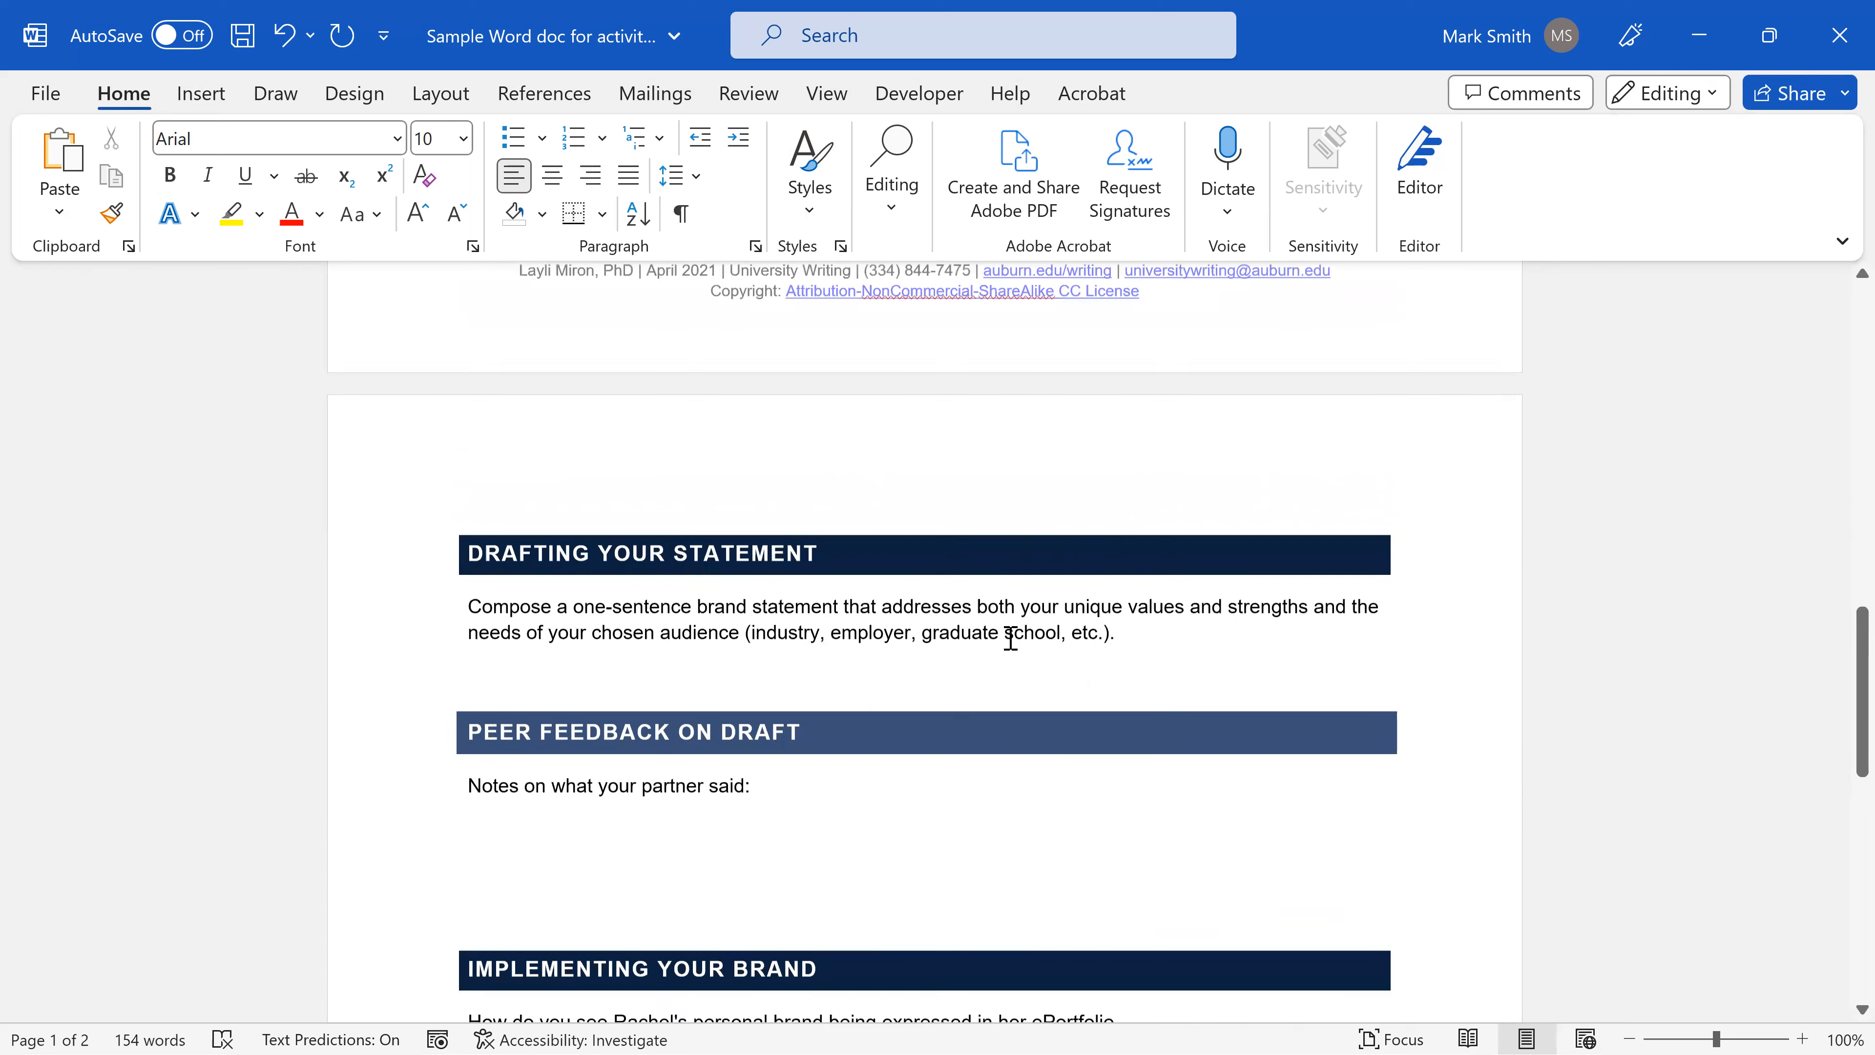
{"action": "scroll", "coordinate": [1009, 638], "scroll_direction": "down", "scroll_amount": 1}
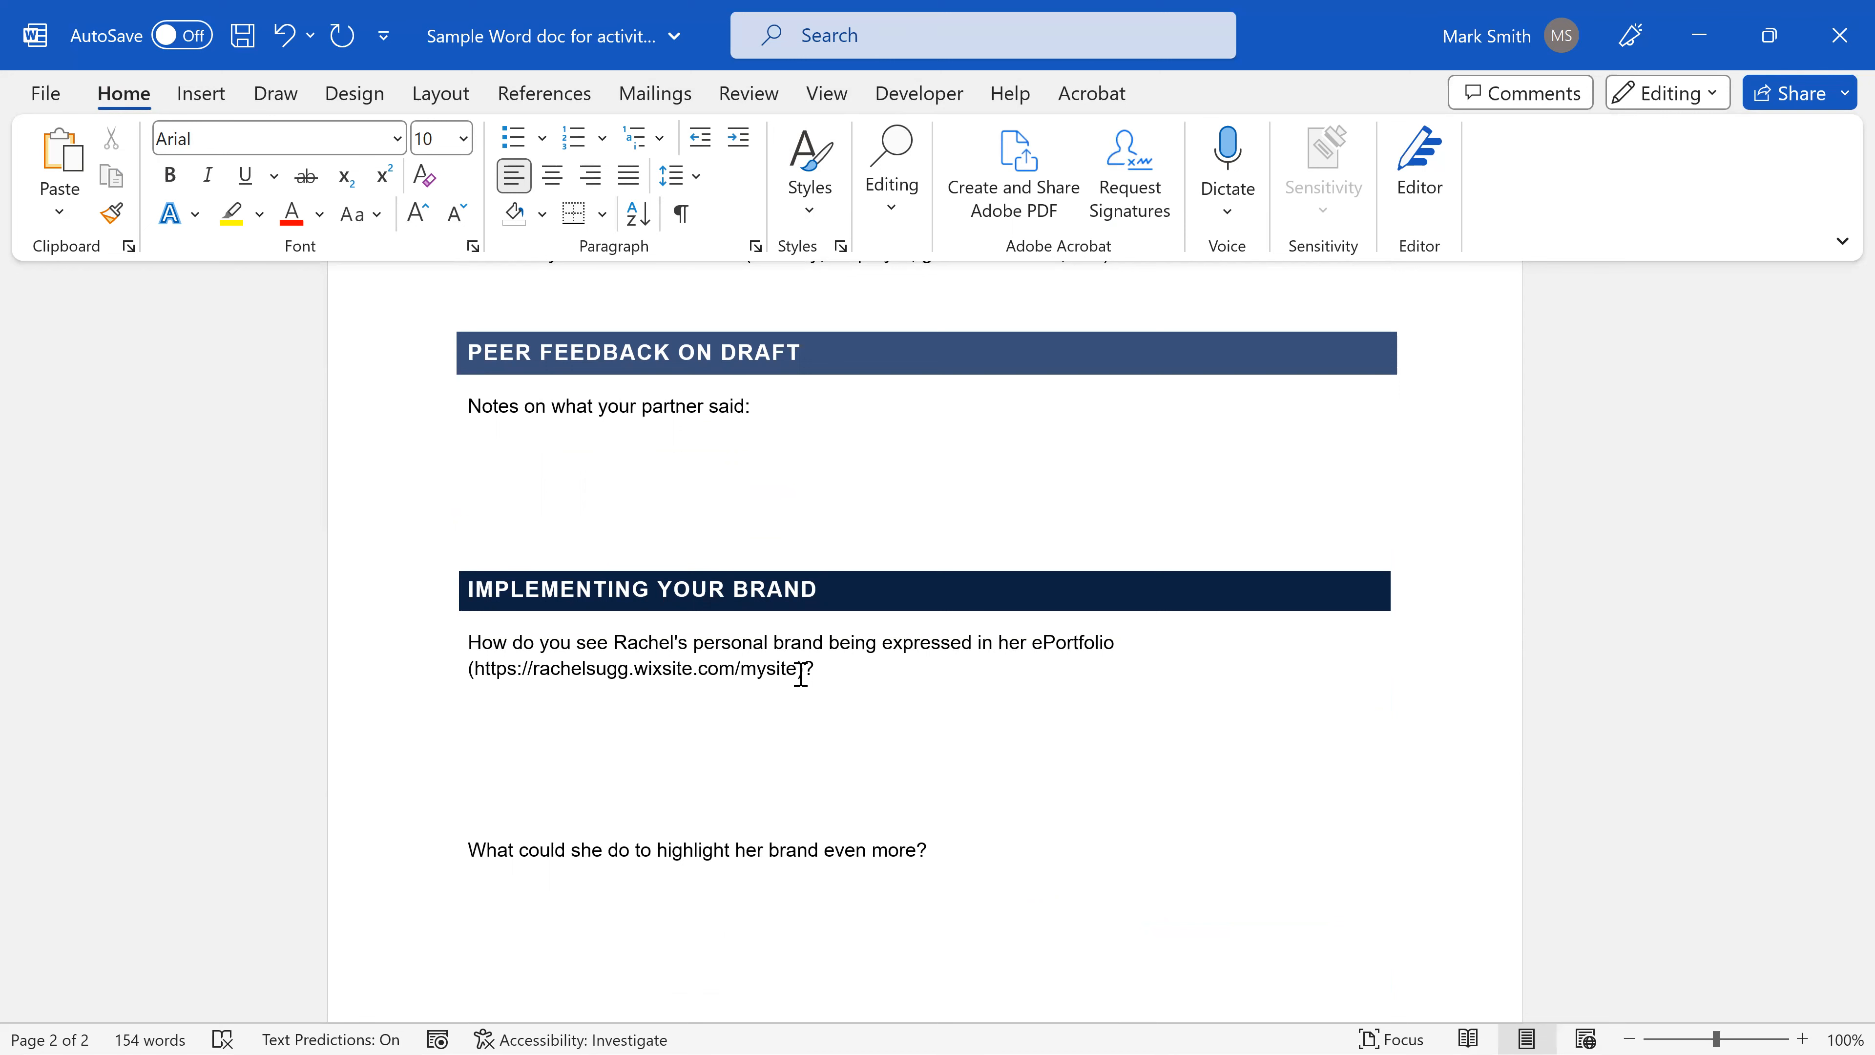
{"action": "left_click_drag", "start_coordinate": [798, 670], "coordinate": [479, 674]}
{"action": "right_click", "coordinate": [479, 672]}
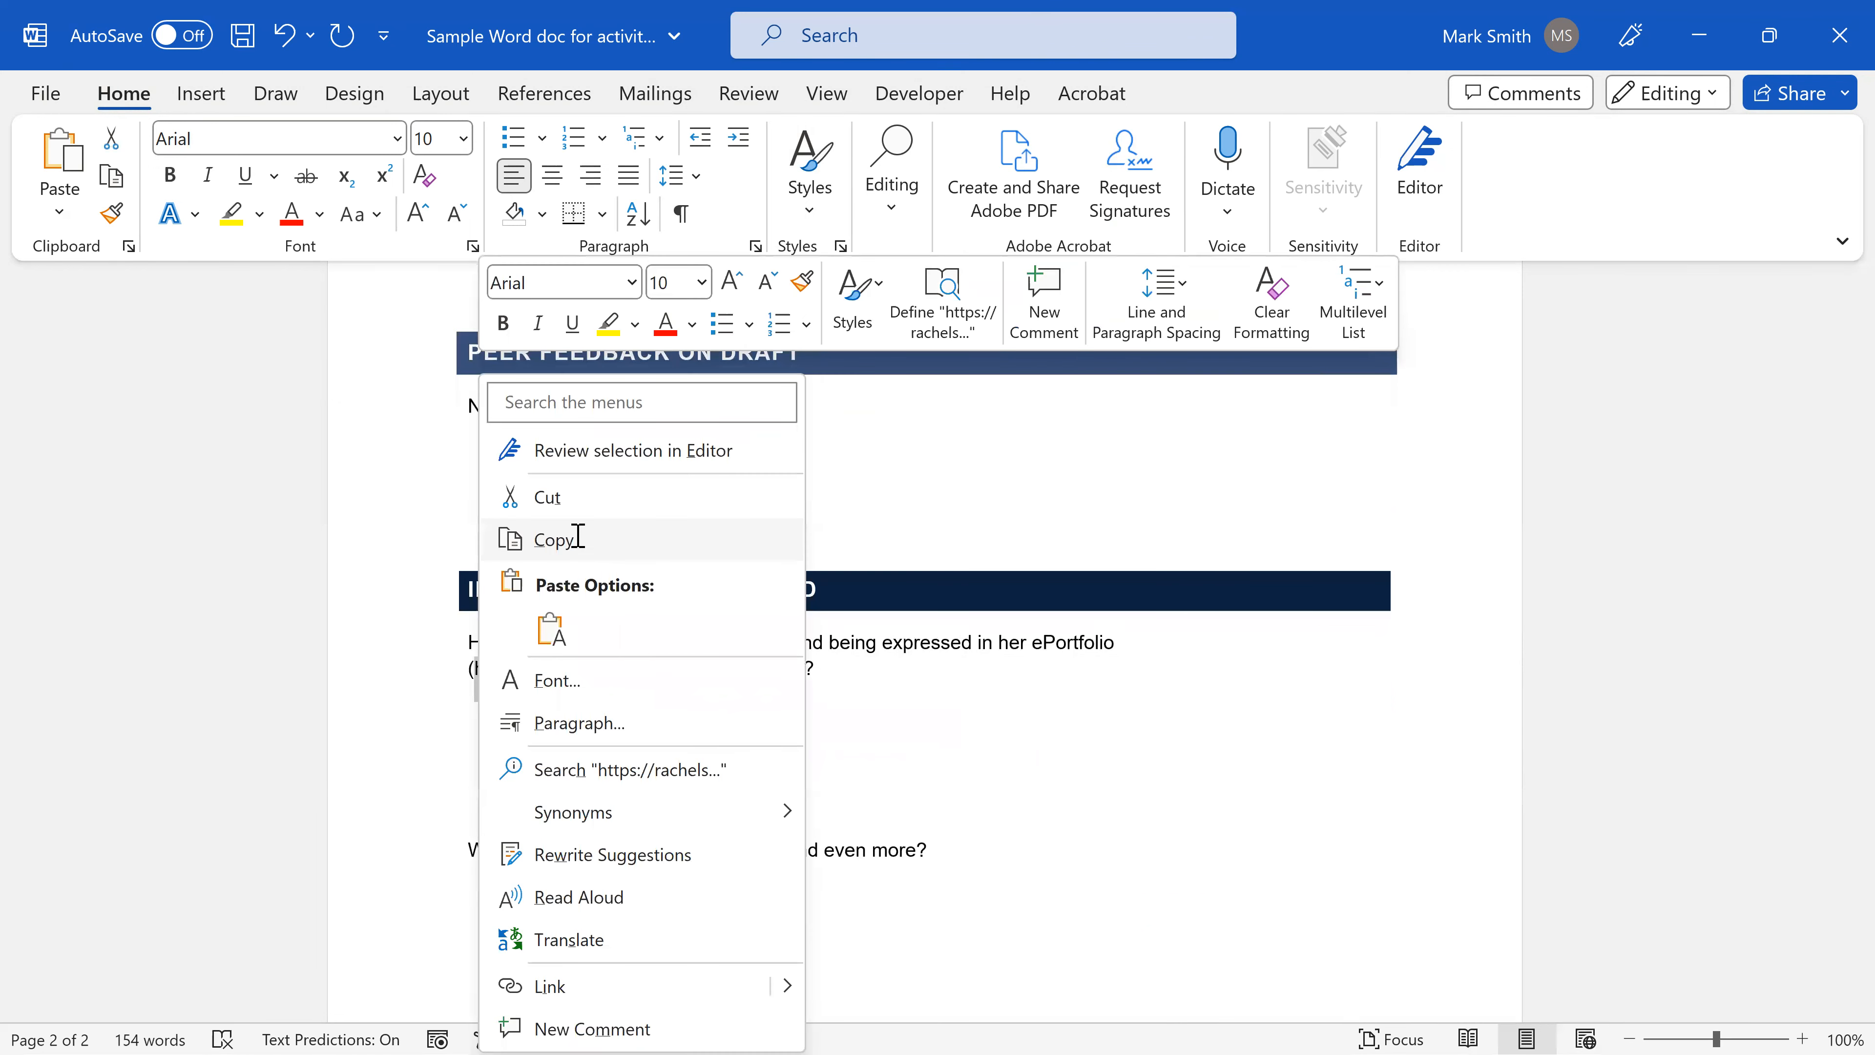
{"action": "left_click", "coordinate": [785, 641]}
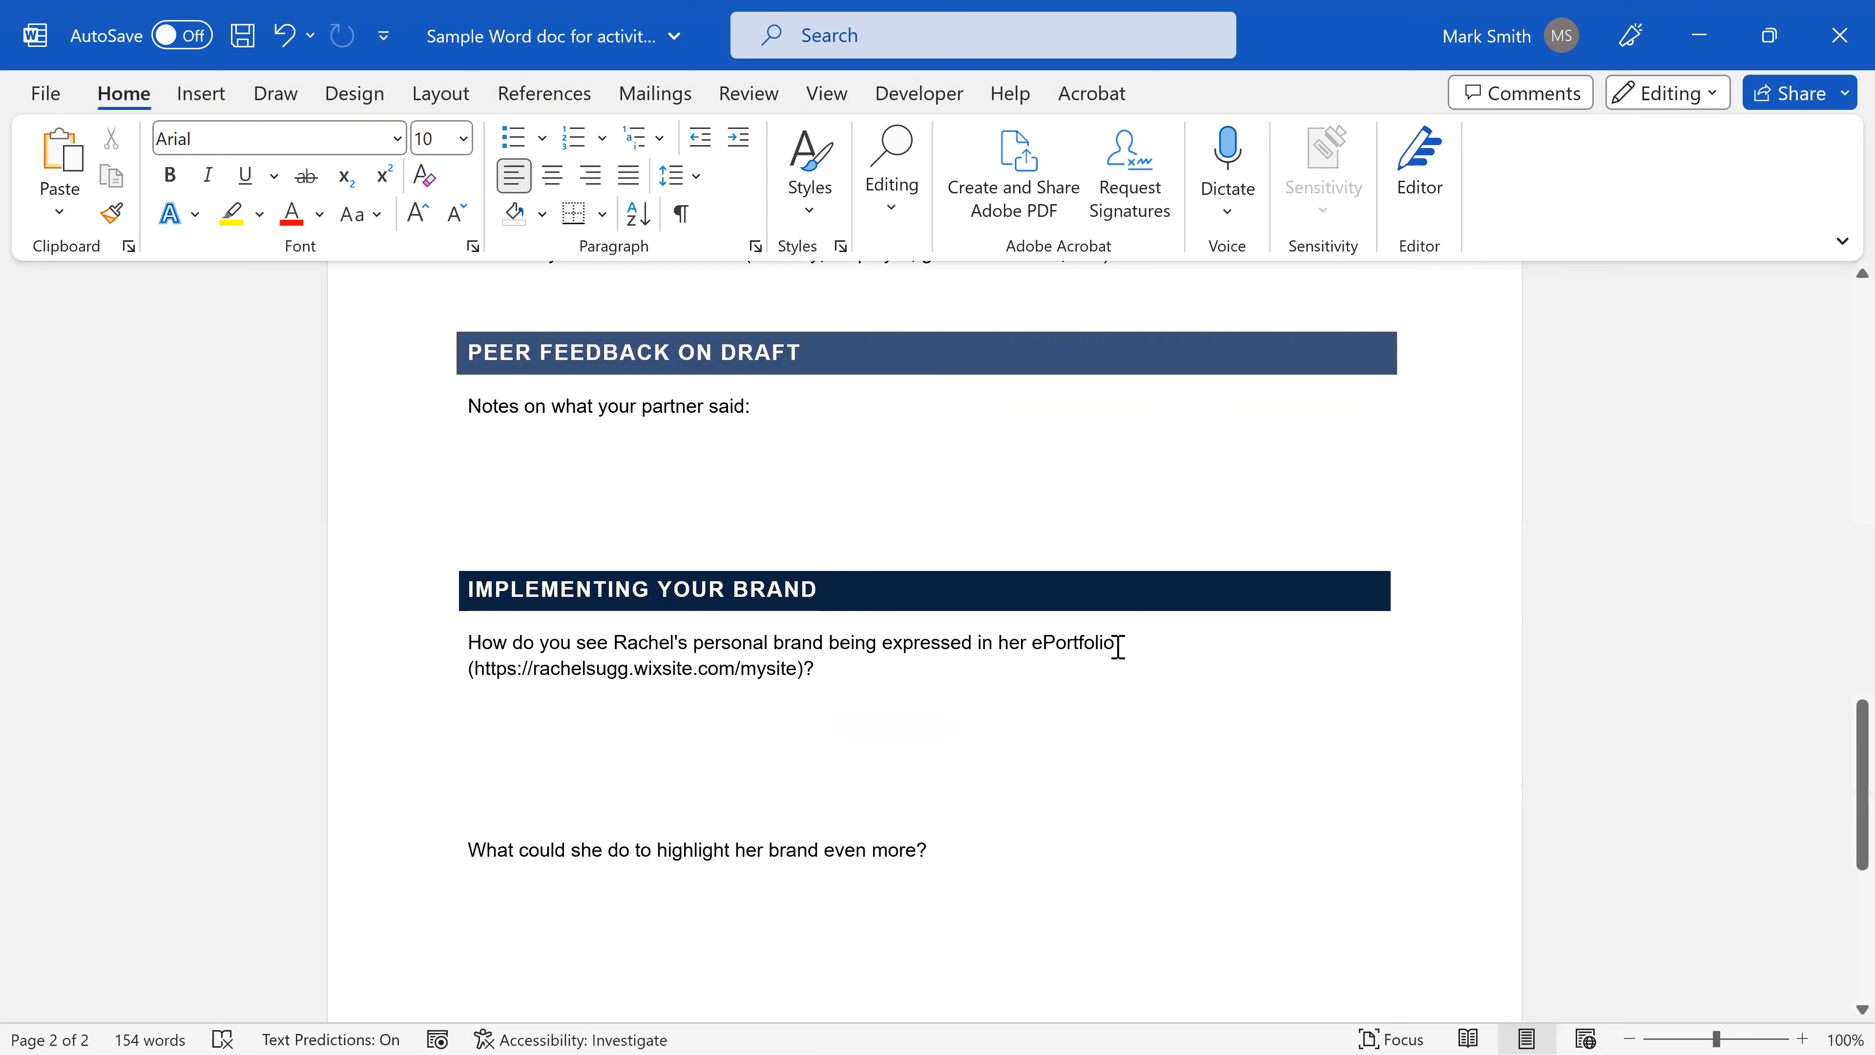
- Turn the words "in her ePortfolio" into a hyperlink to the copied web address
{"action": "left_click_drag", "start_coordinate": [1113, 645], "coordinate": [985, 649]}
{"action": "left_click", "coordinate": [1020, 648]}
{"action": "right_click", "coordinate": [986, 651]}
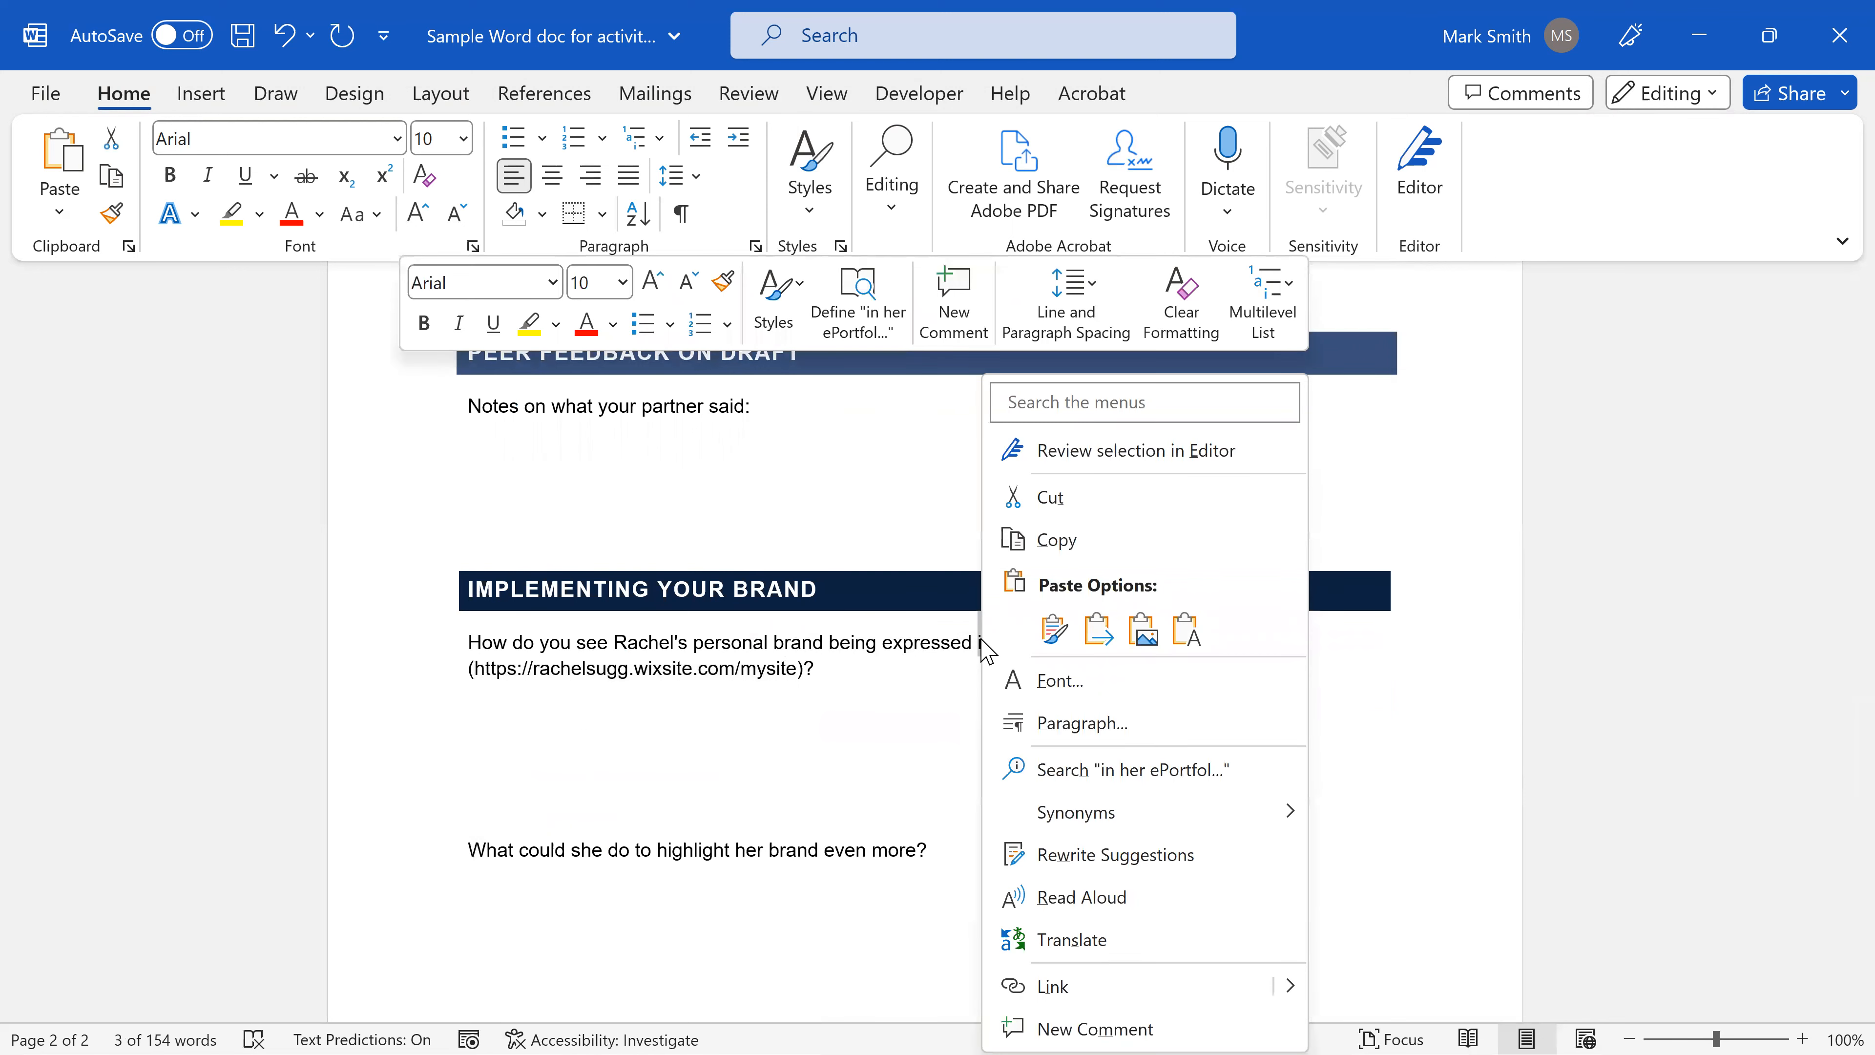
{"action": "left_click", "coordinate": [1062, 987]}
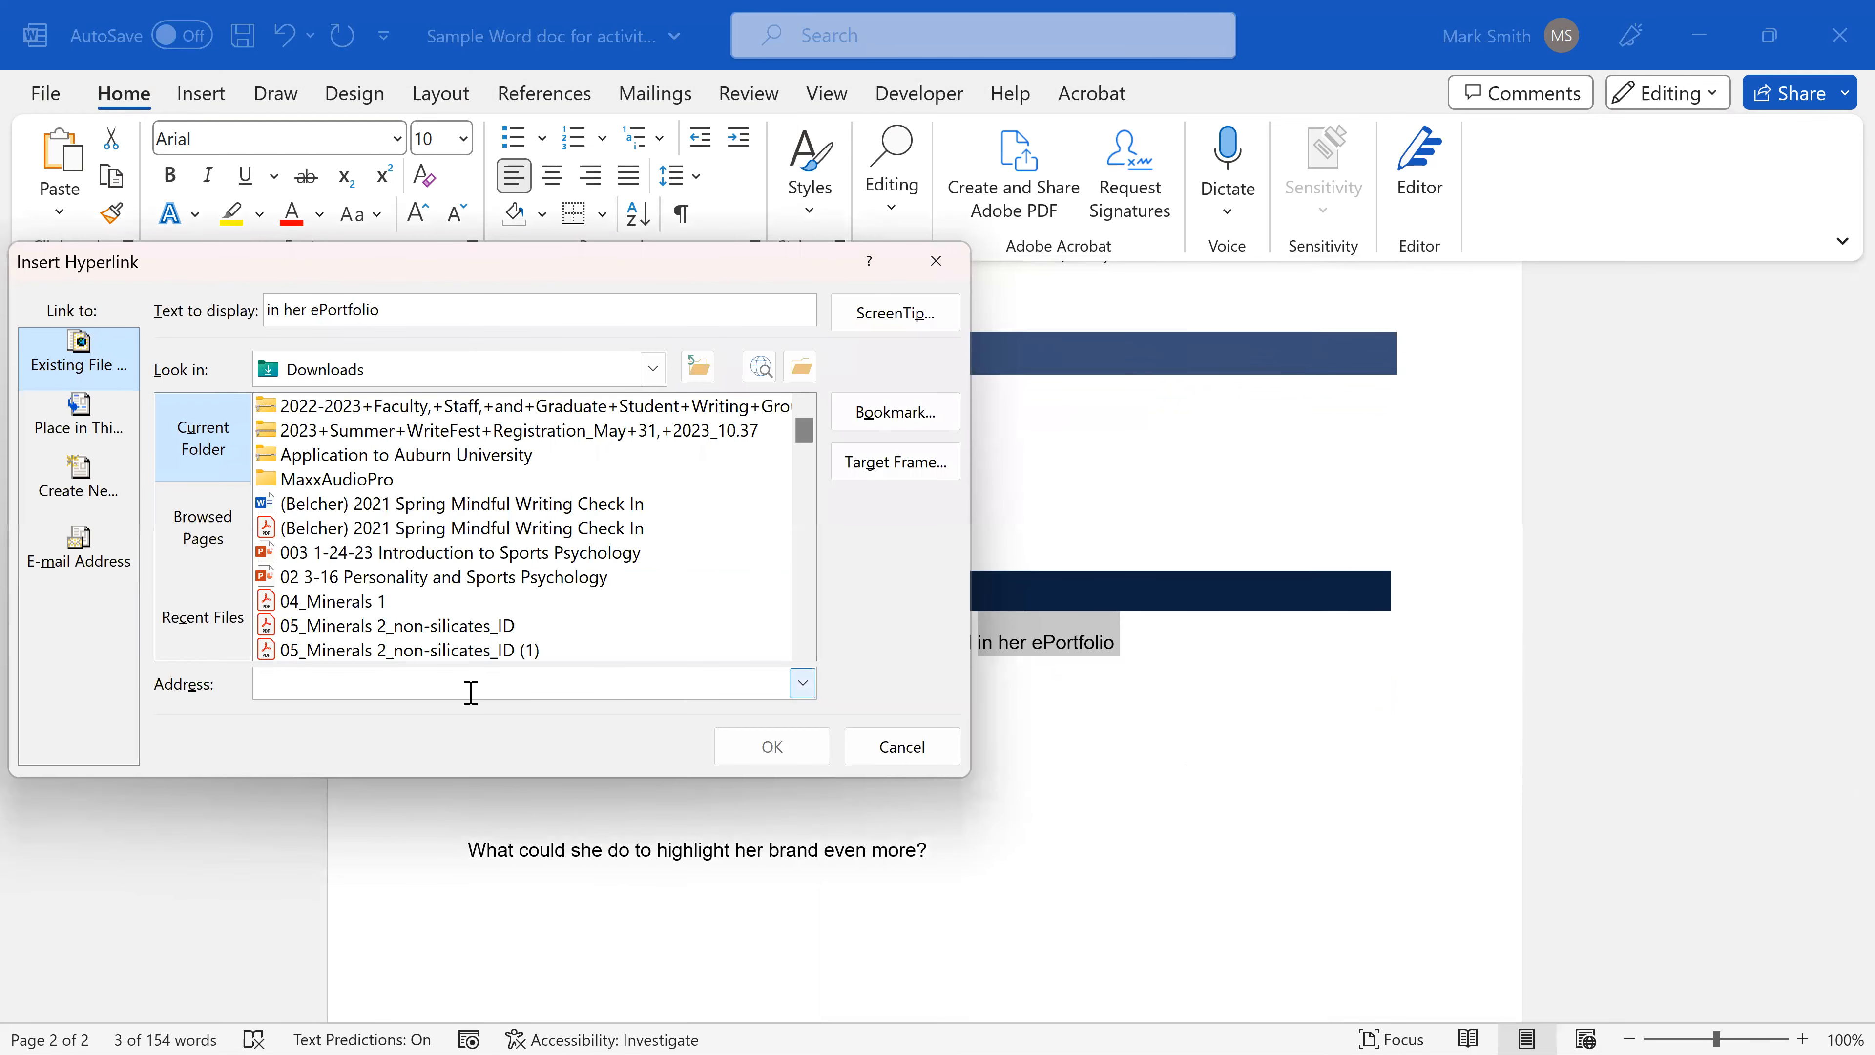
{"action": "key", "text": "ctrl+v"}
{"action": "left_click", "coordinate": [743, 742]}
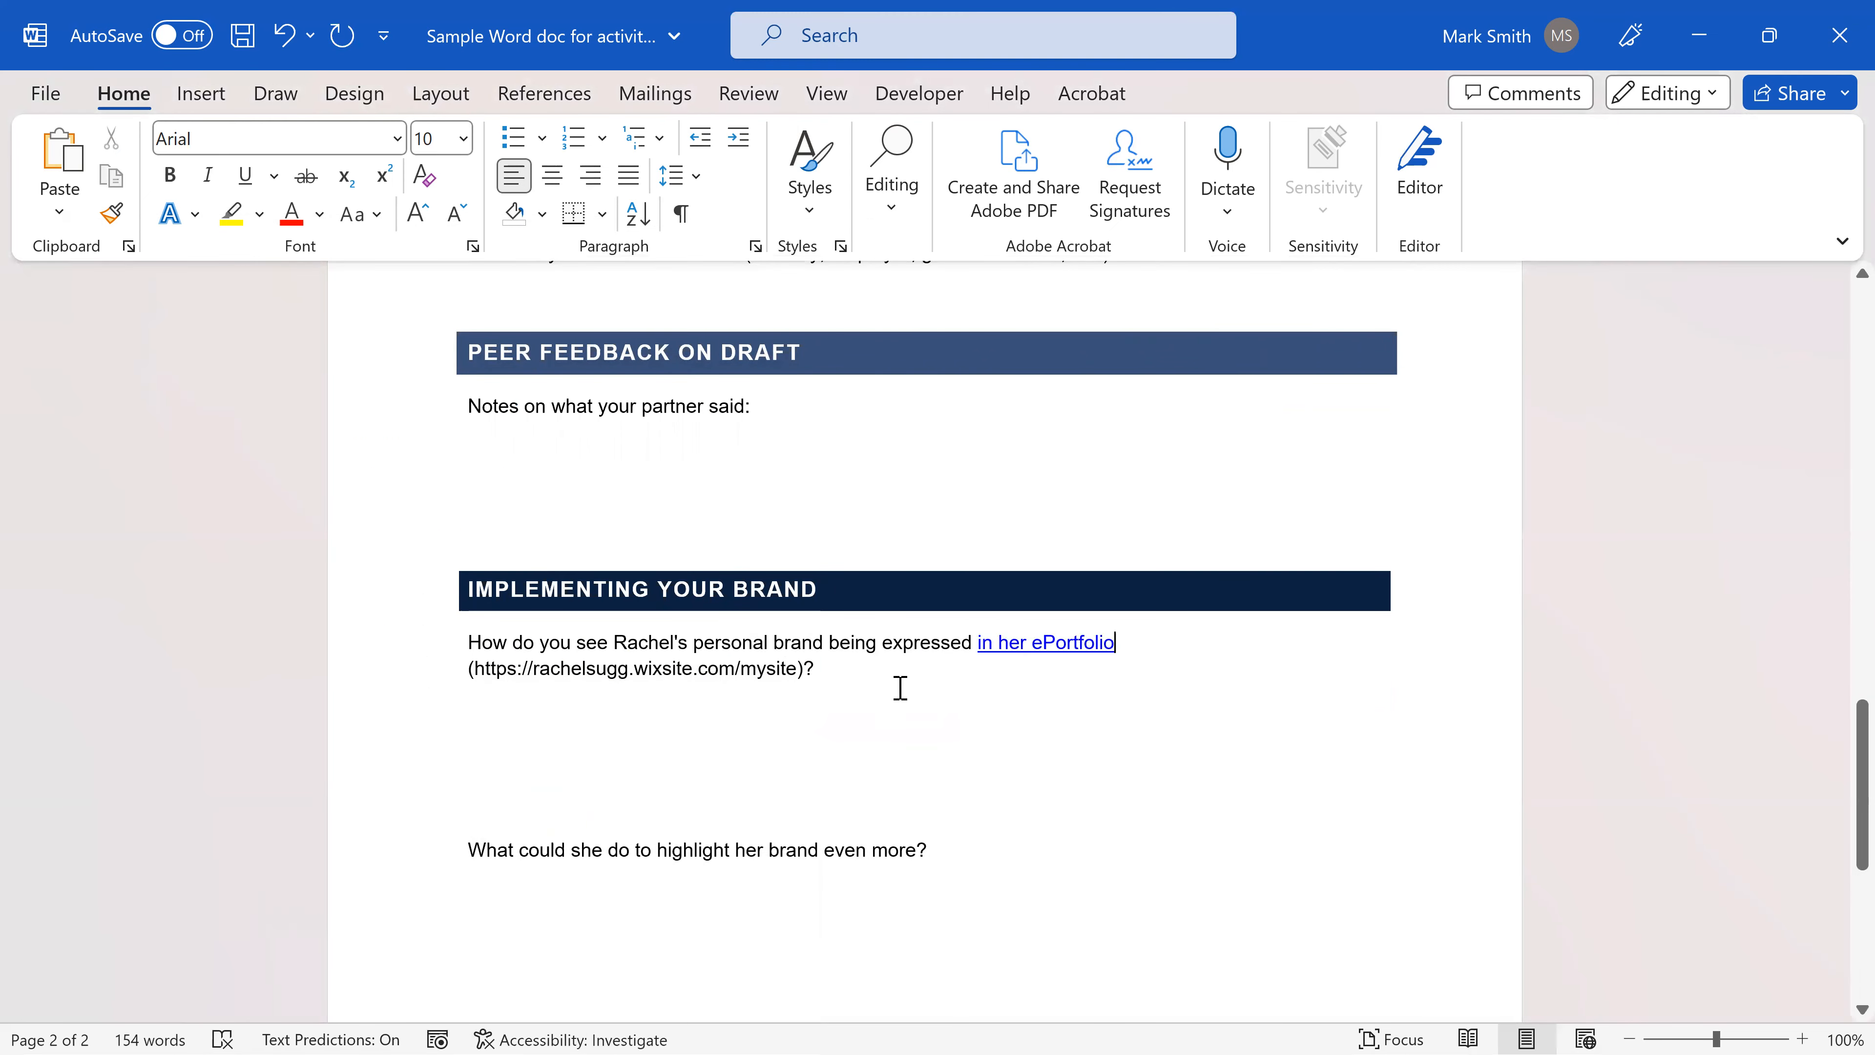
- Replace the decorative "A parting message..." image with the plain text "A parting message," below the last question
{"action": "scroll", "coordinate": [900, 687], "scroll_direction": "down", "scroll_amount": 5}
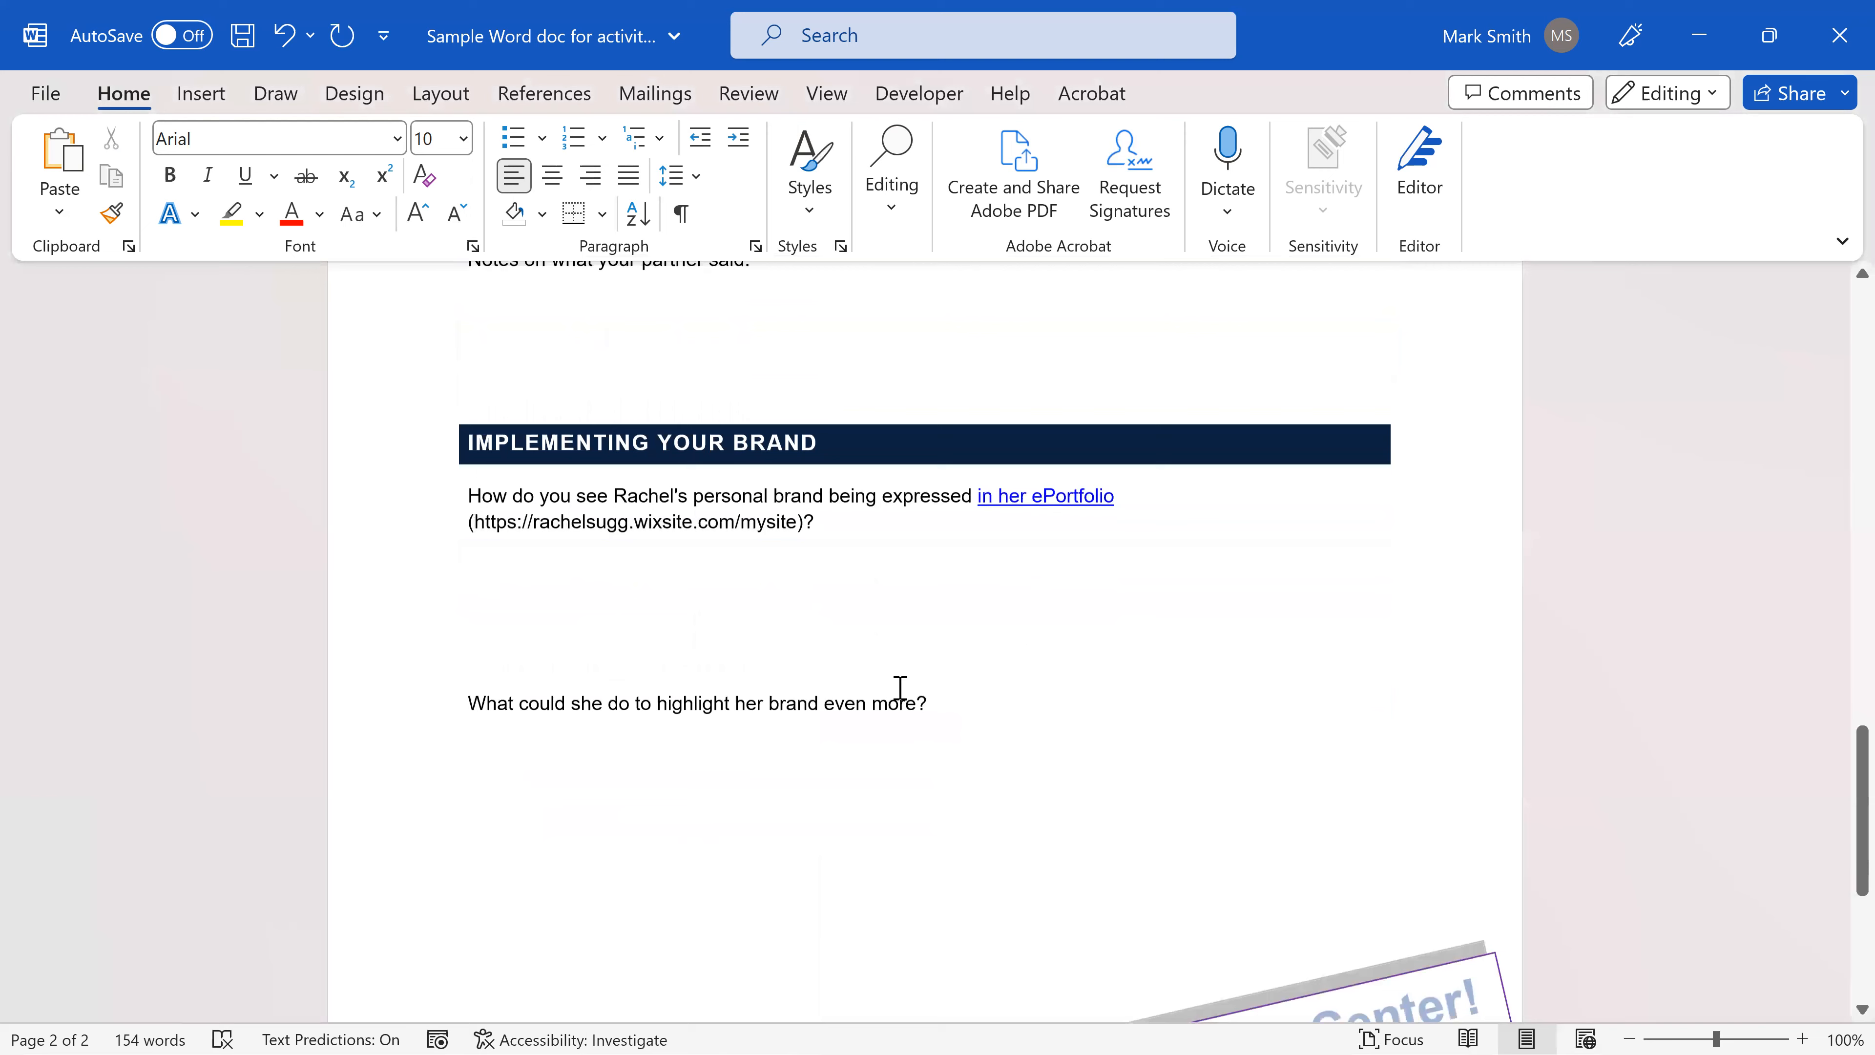
{"action": "scroll", "coordinate": [900, 687], "scroll_direction": "down", "scroll_amount": 1}
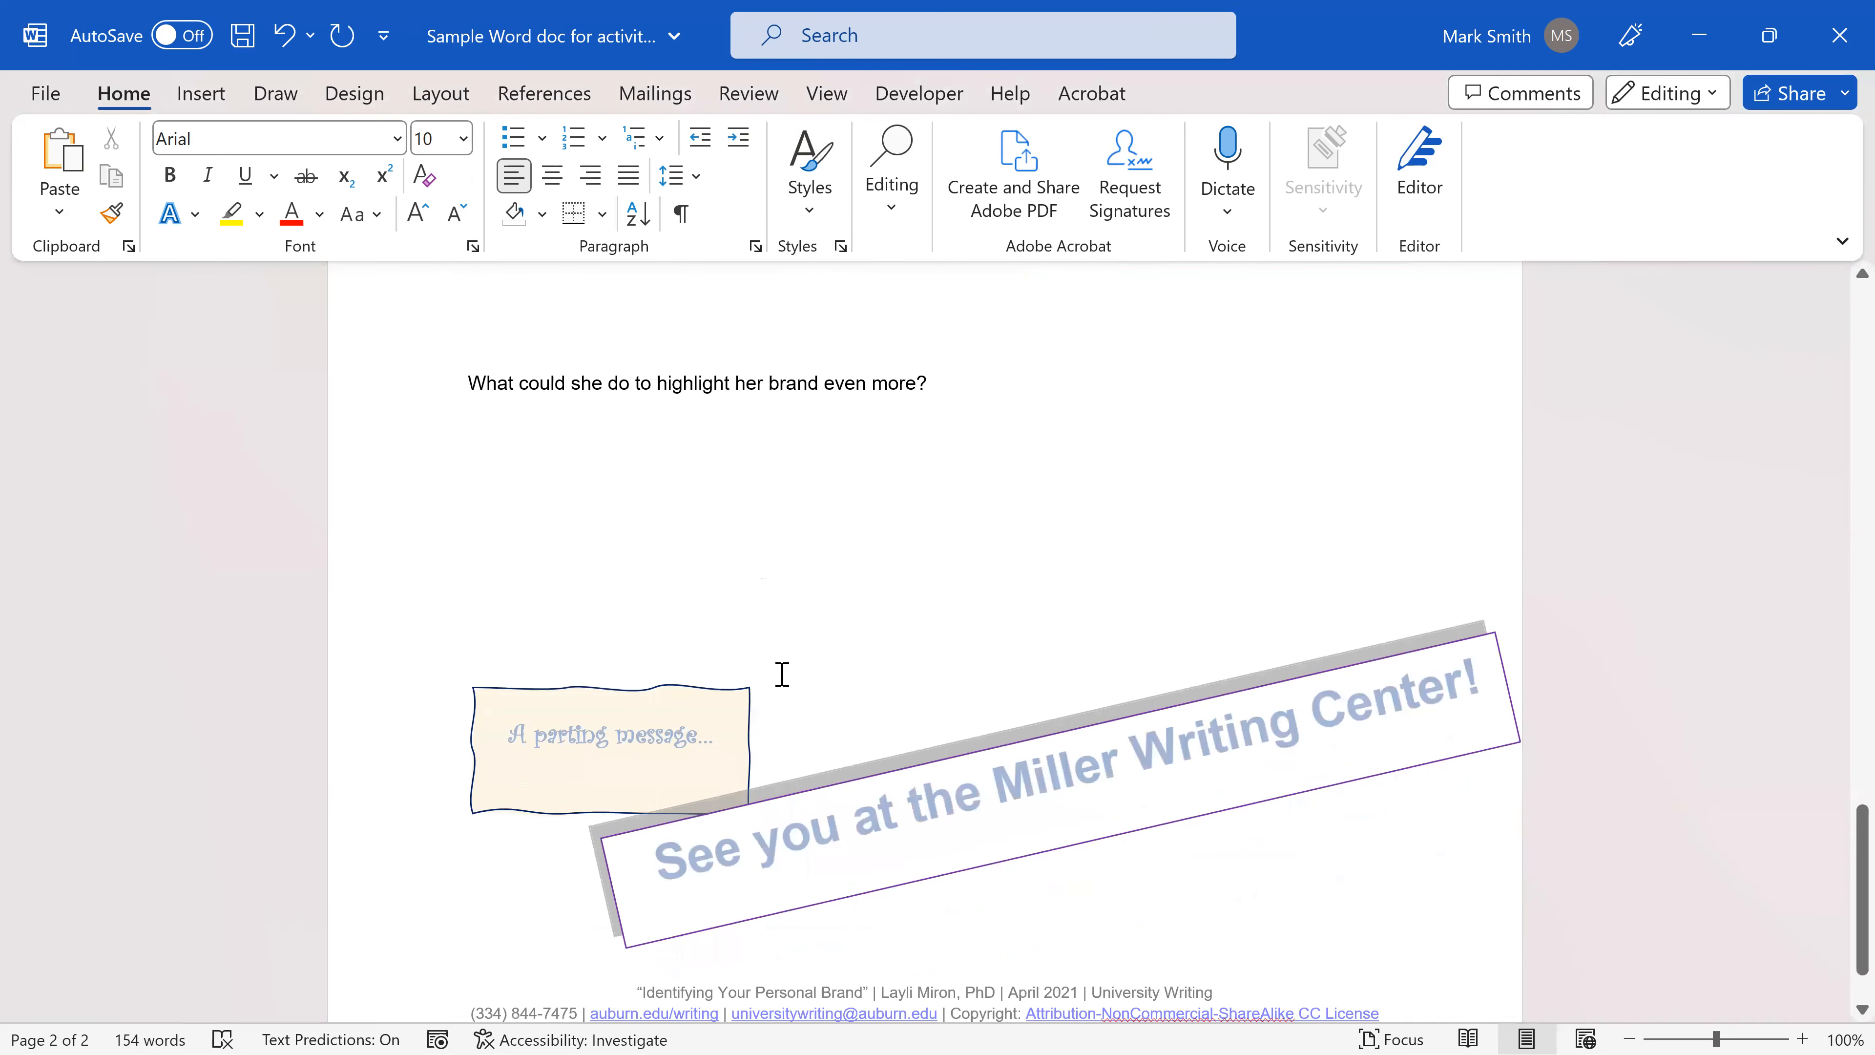
{"action": "left_click", "coordinate": [716, 717]}
{"action": "left_click", "coordinate": [890, 758]}
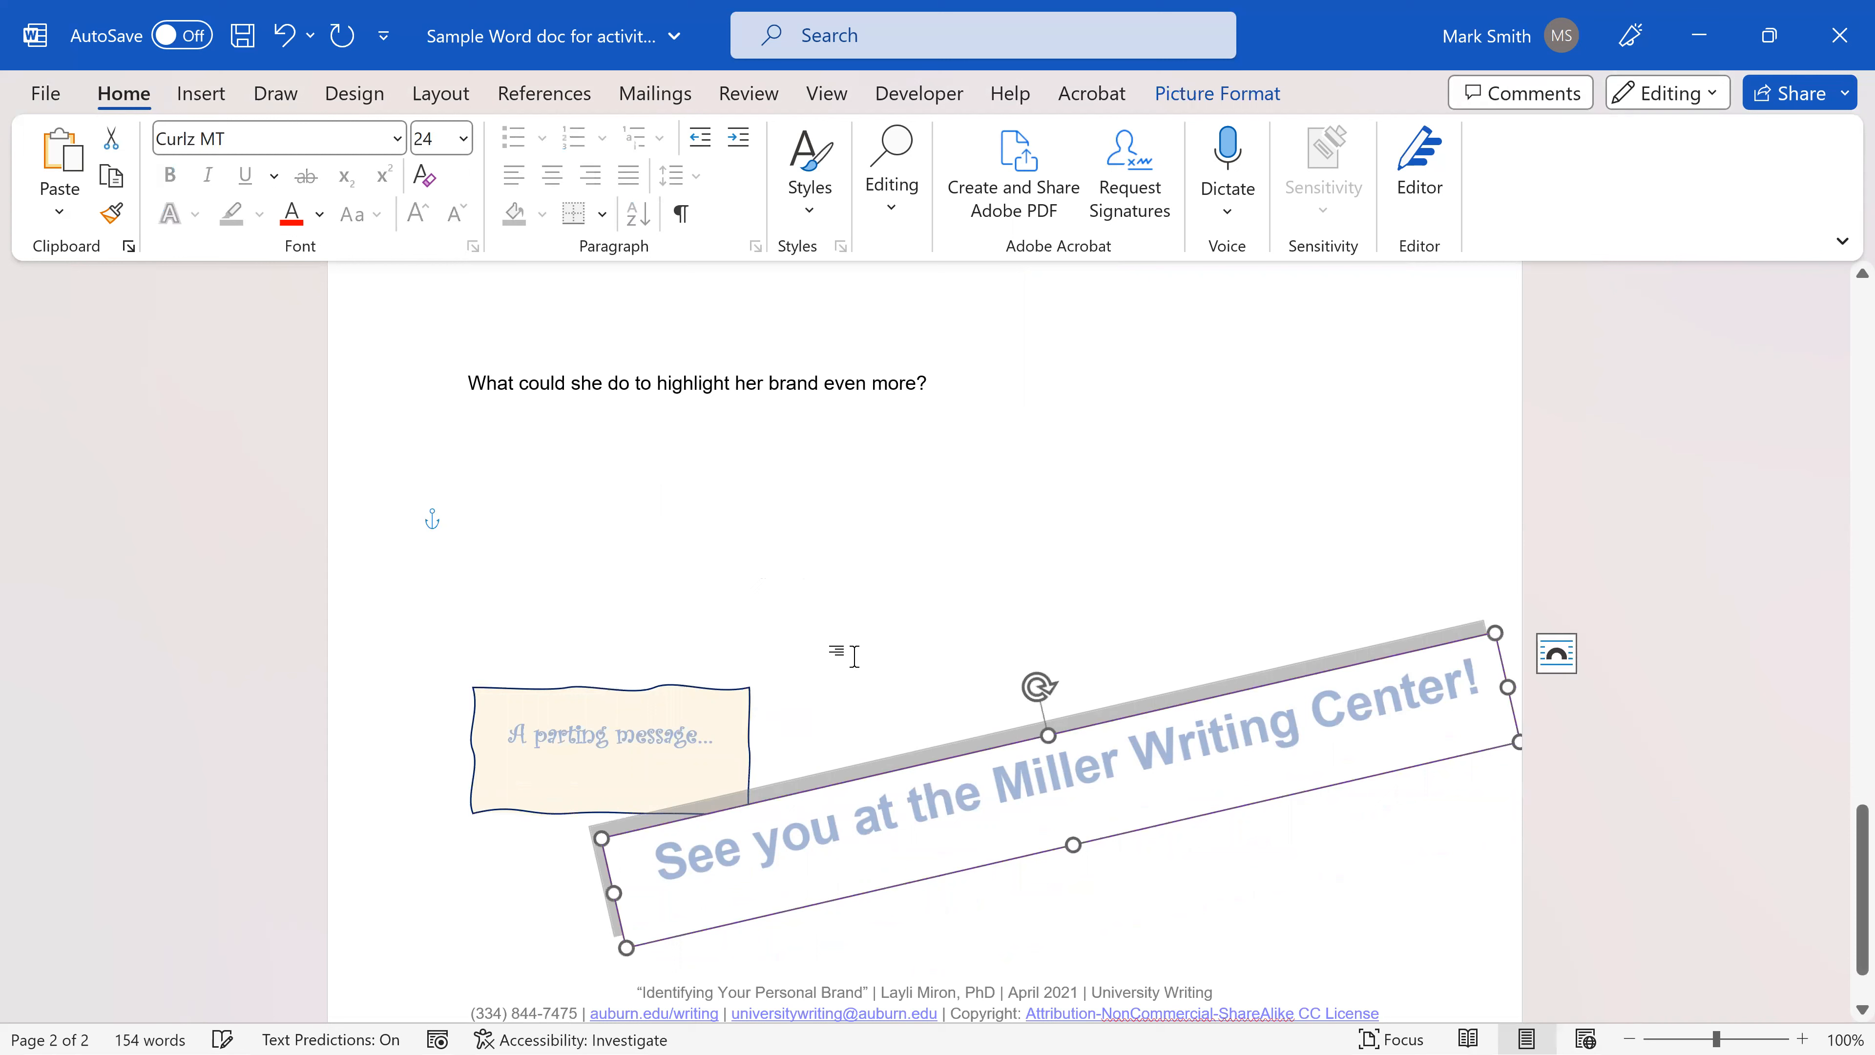
{"action": "left_click", "coordinate": [818, 636]}
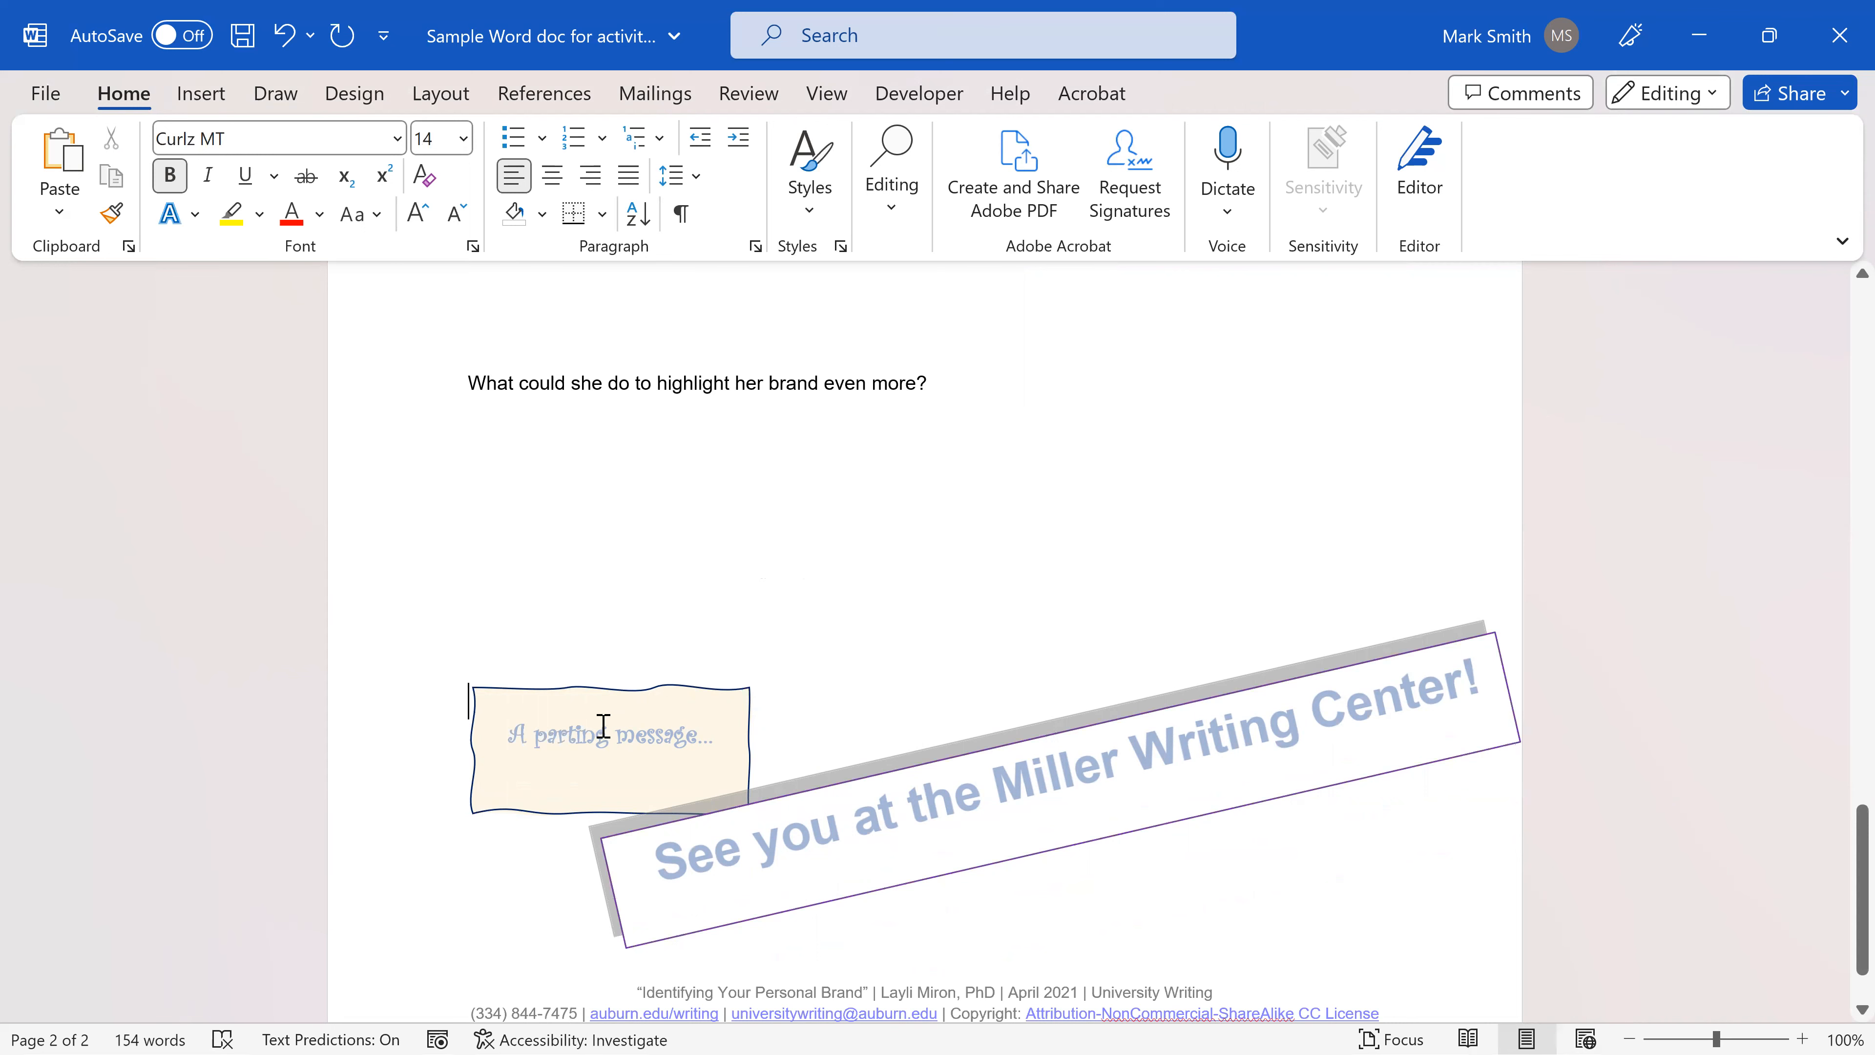
{"action": "scroll", "coordinate": [576, 716], "scroll_direction": "down", "scroll_amount": 1}
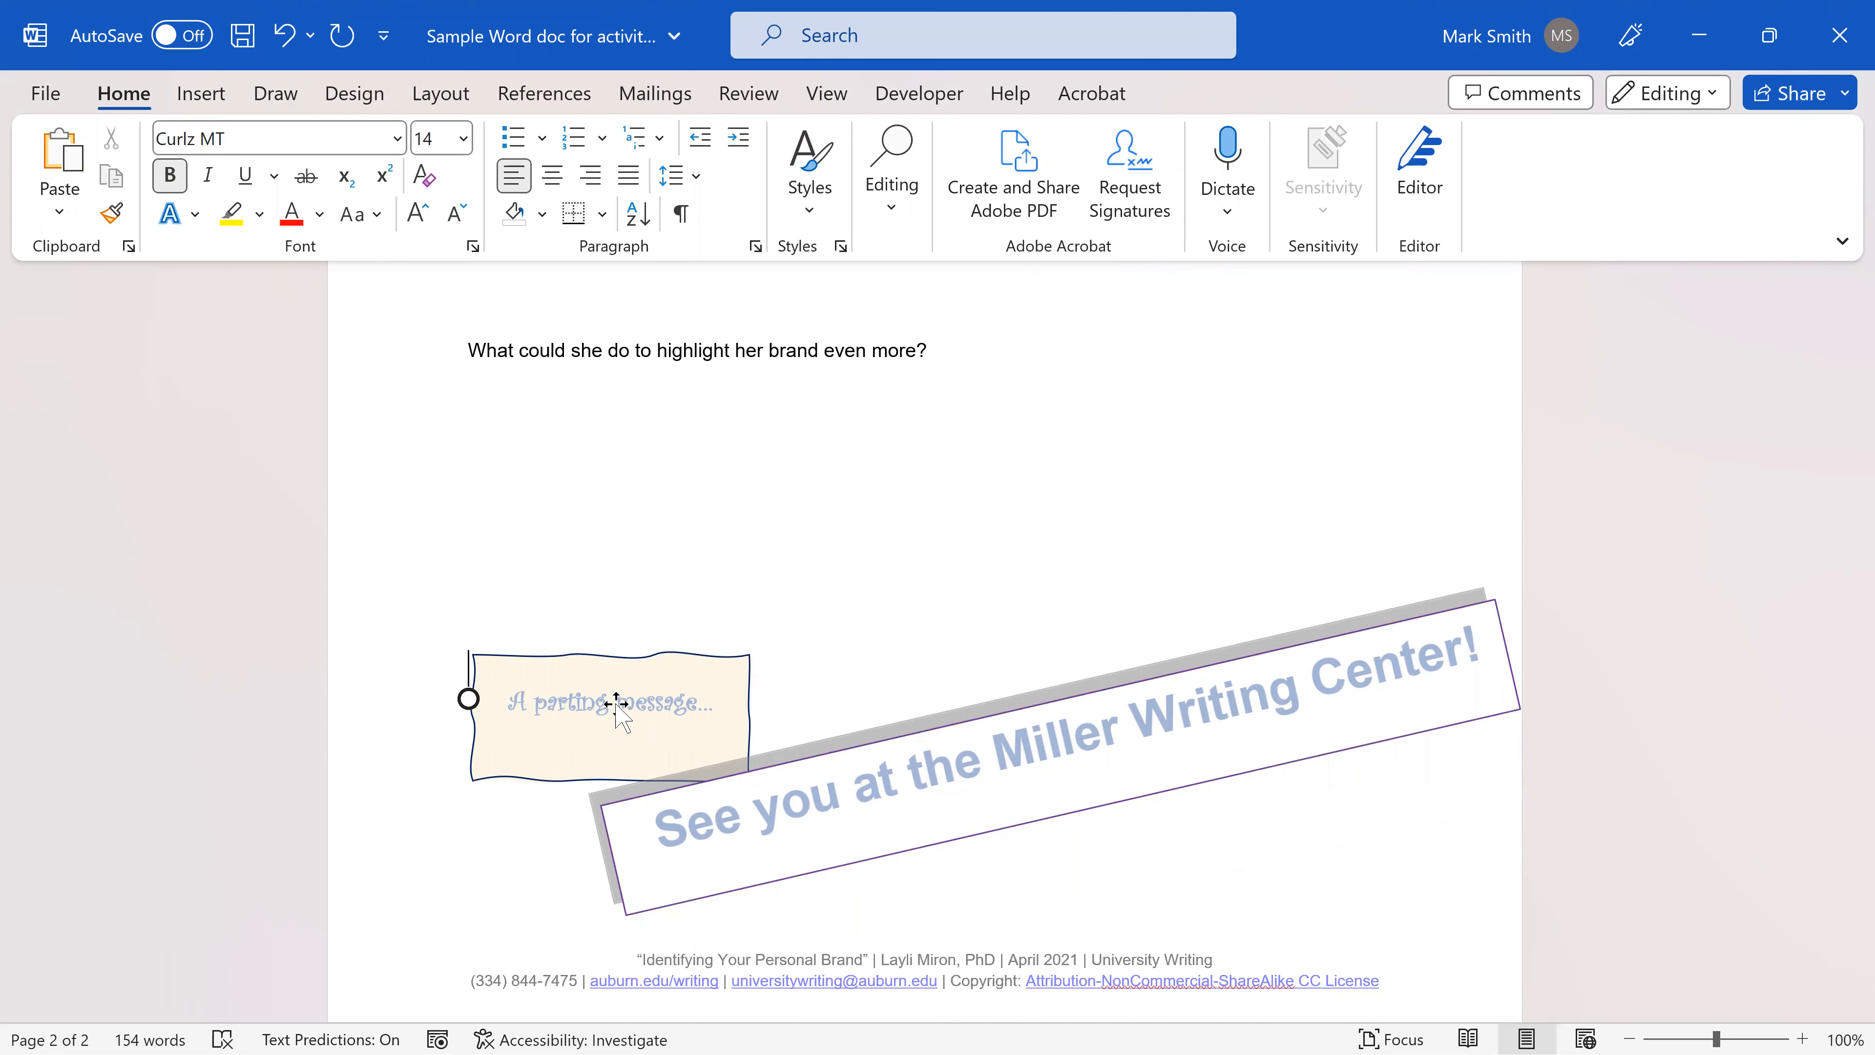
{"action": "left_click", "coordinate": [488, 441]}
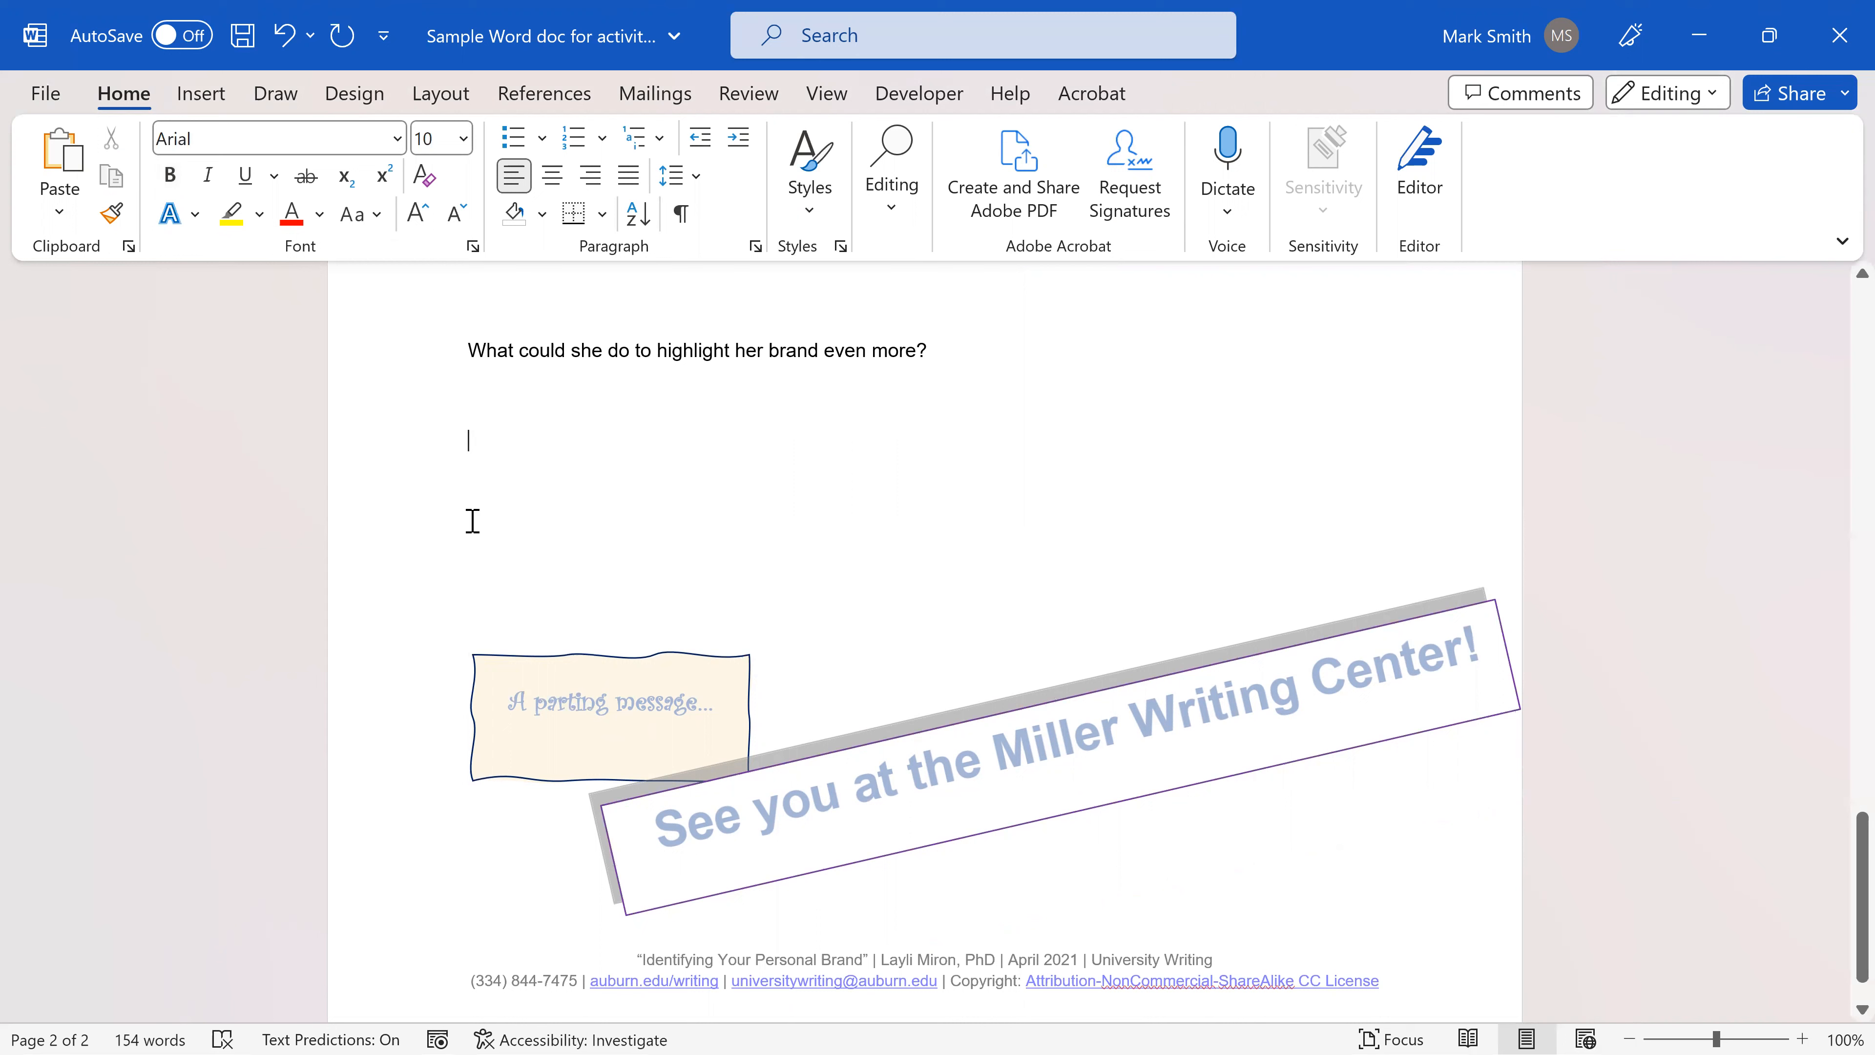
{"action": "type", "text": "A"}
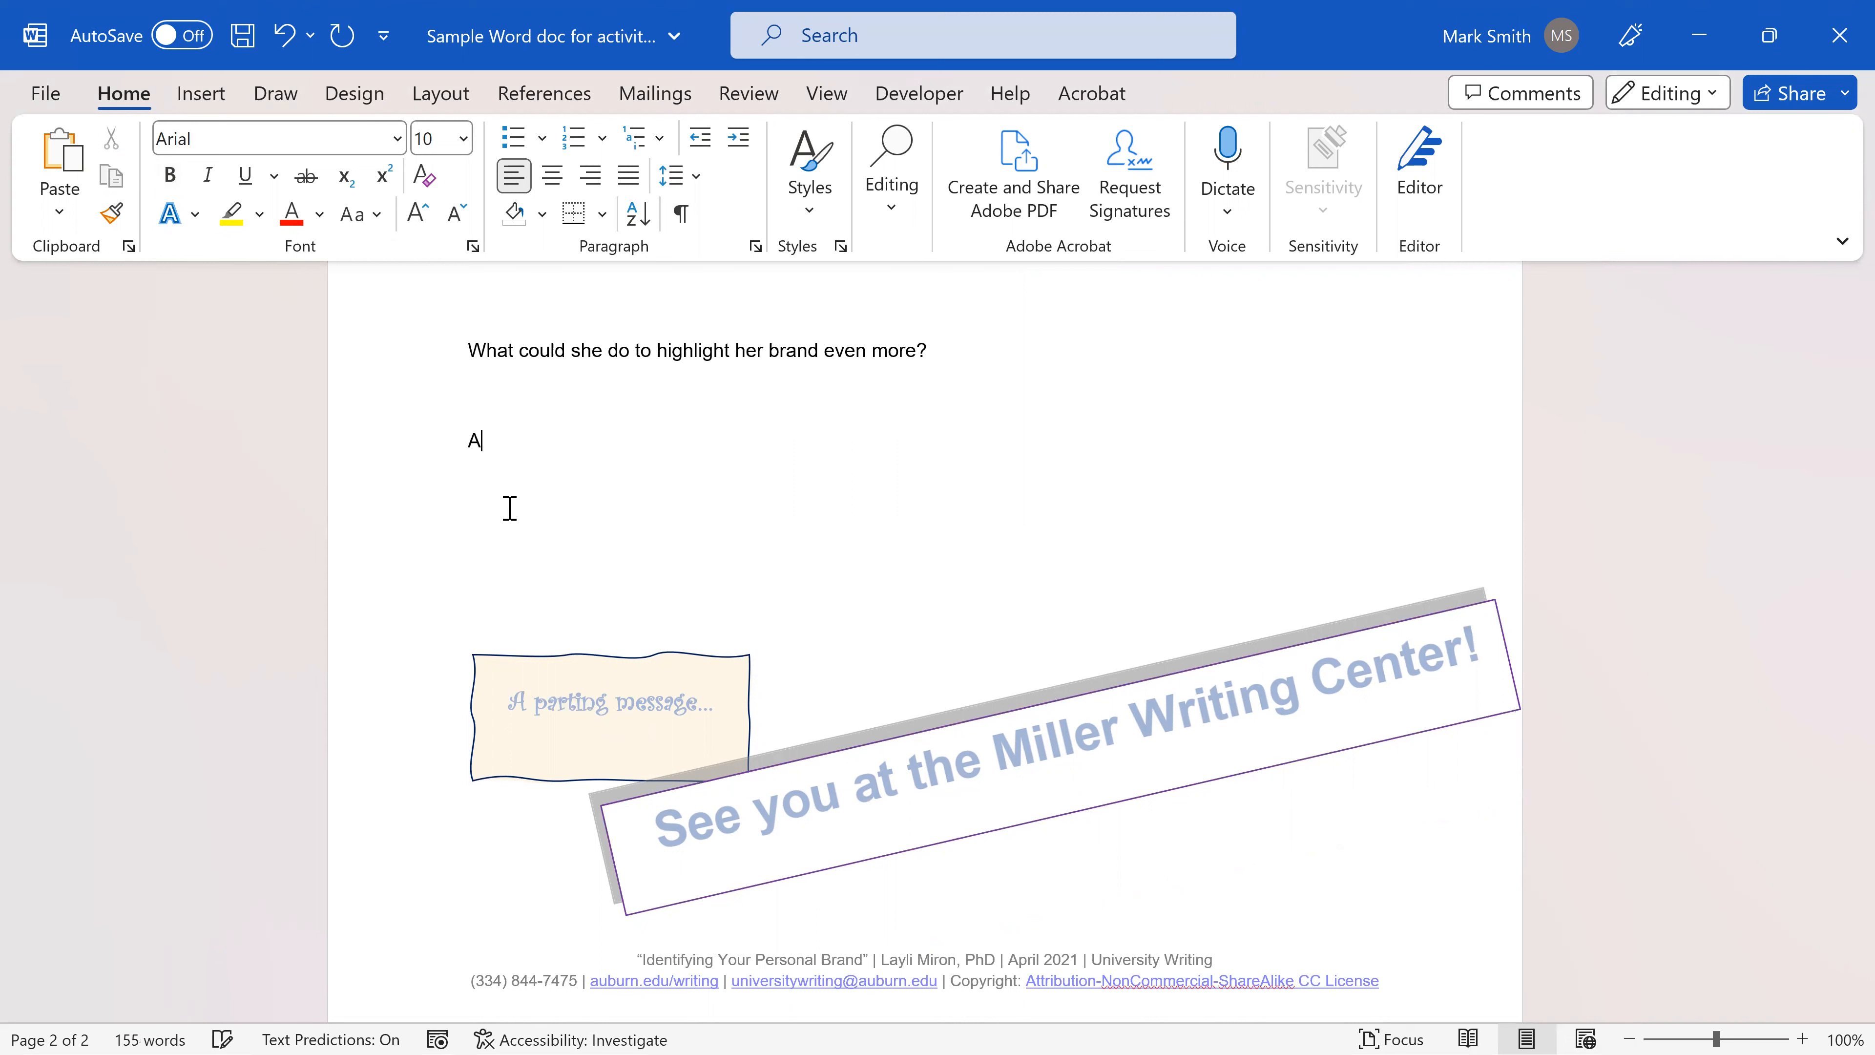
{"action": "type", "text": " parting message,"}
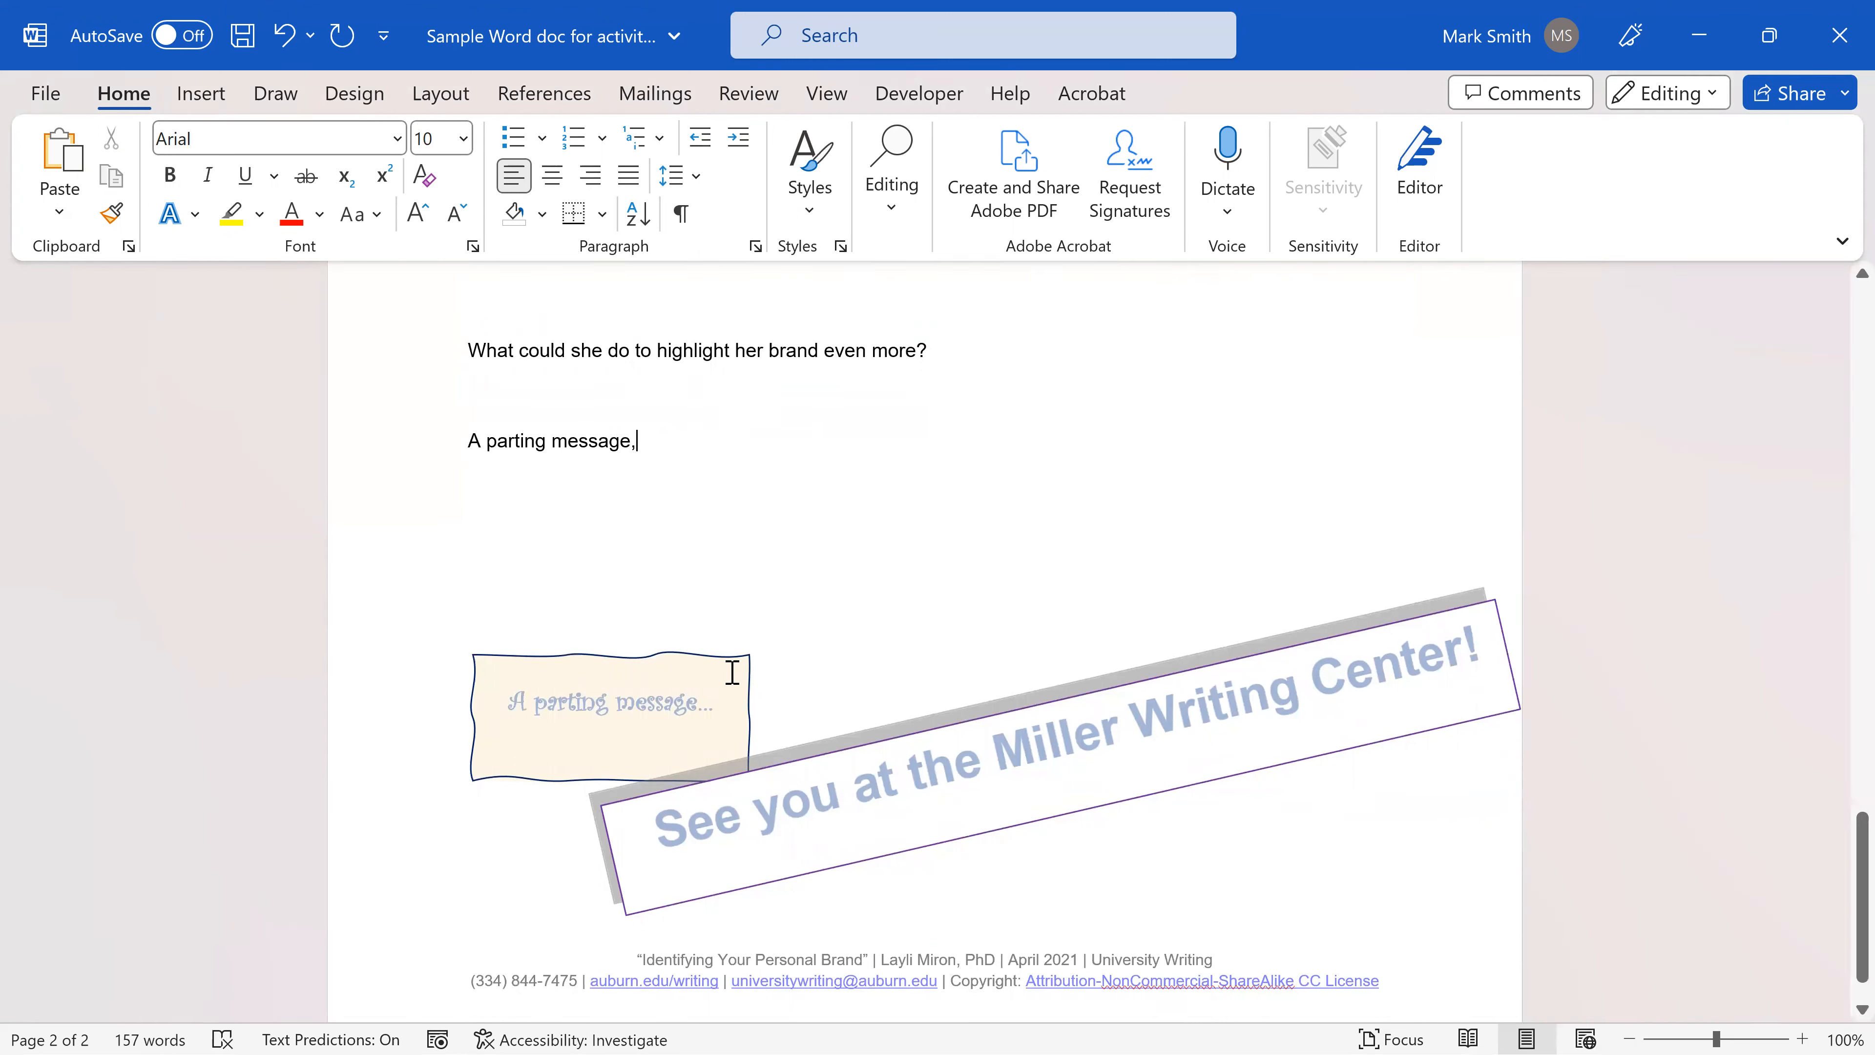
{"action": "left_click", "coordinate": [732, 672]}
{"action": "key", "text": "Delete"}
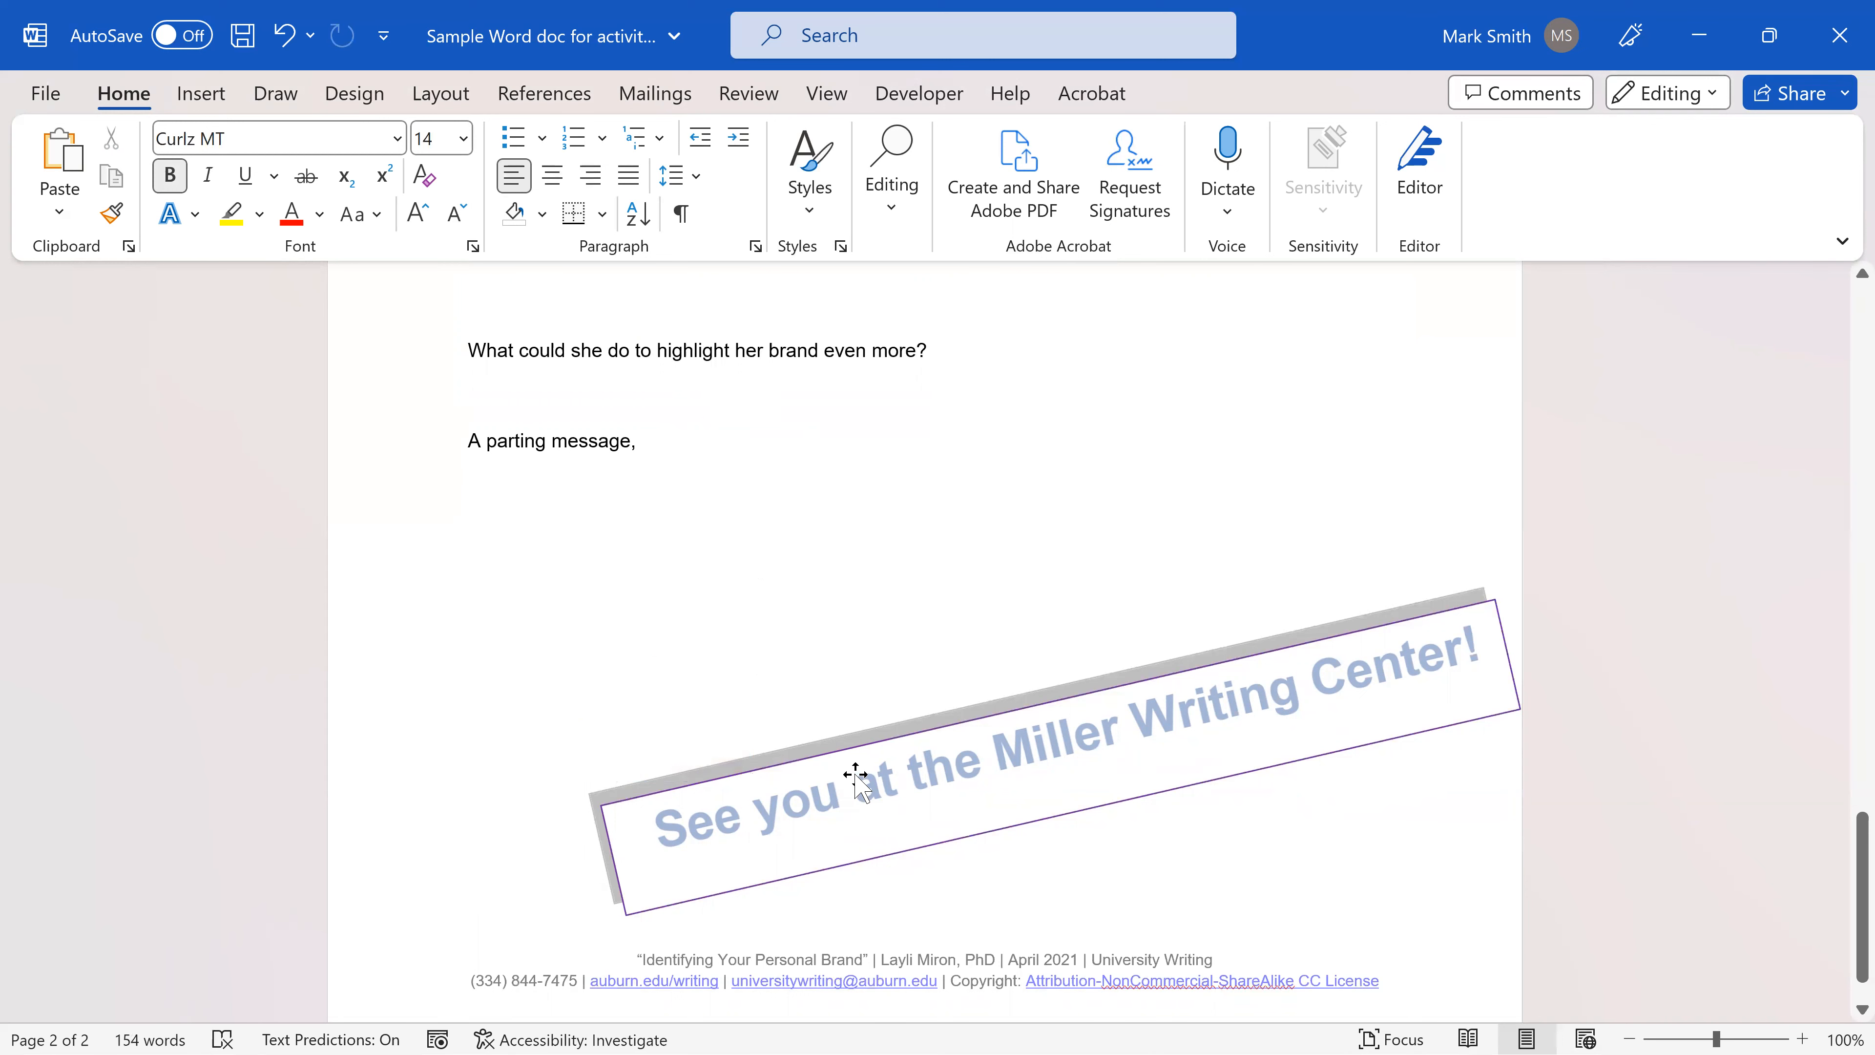
- Replace the slanted Miller Writing Center banner with the plain text "see you at the miller writing center." following "A parting message,"
{"action": "left_click", "coordinate": [963, 738]}
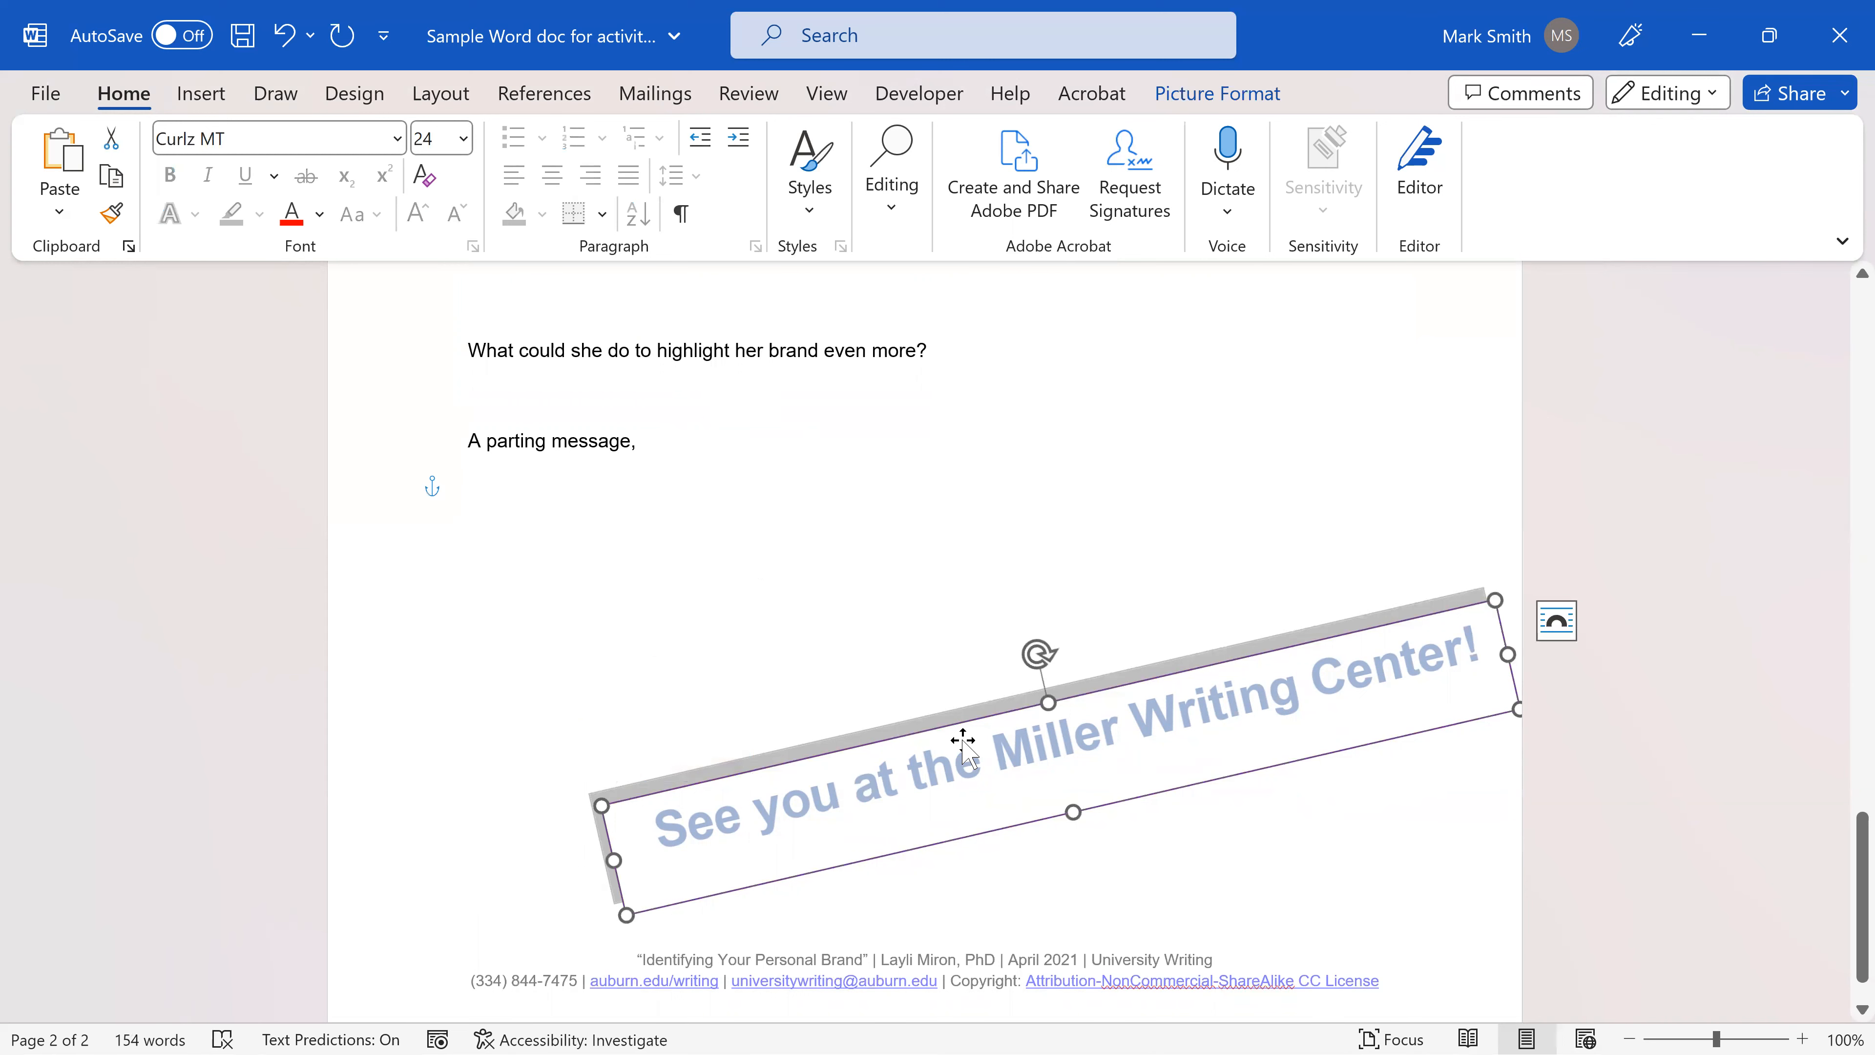
{"action": "mouse_move", "coordinate": [1038, 653]}
{"action": "left_mouse_down"}
{"action": "mouse_move", "coordinate": [1082, 647]}
{"action": "mouse_move", "coordinate": [1058, 650]}
{"action": "left_mouse_up"}
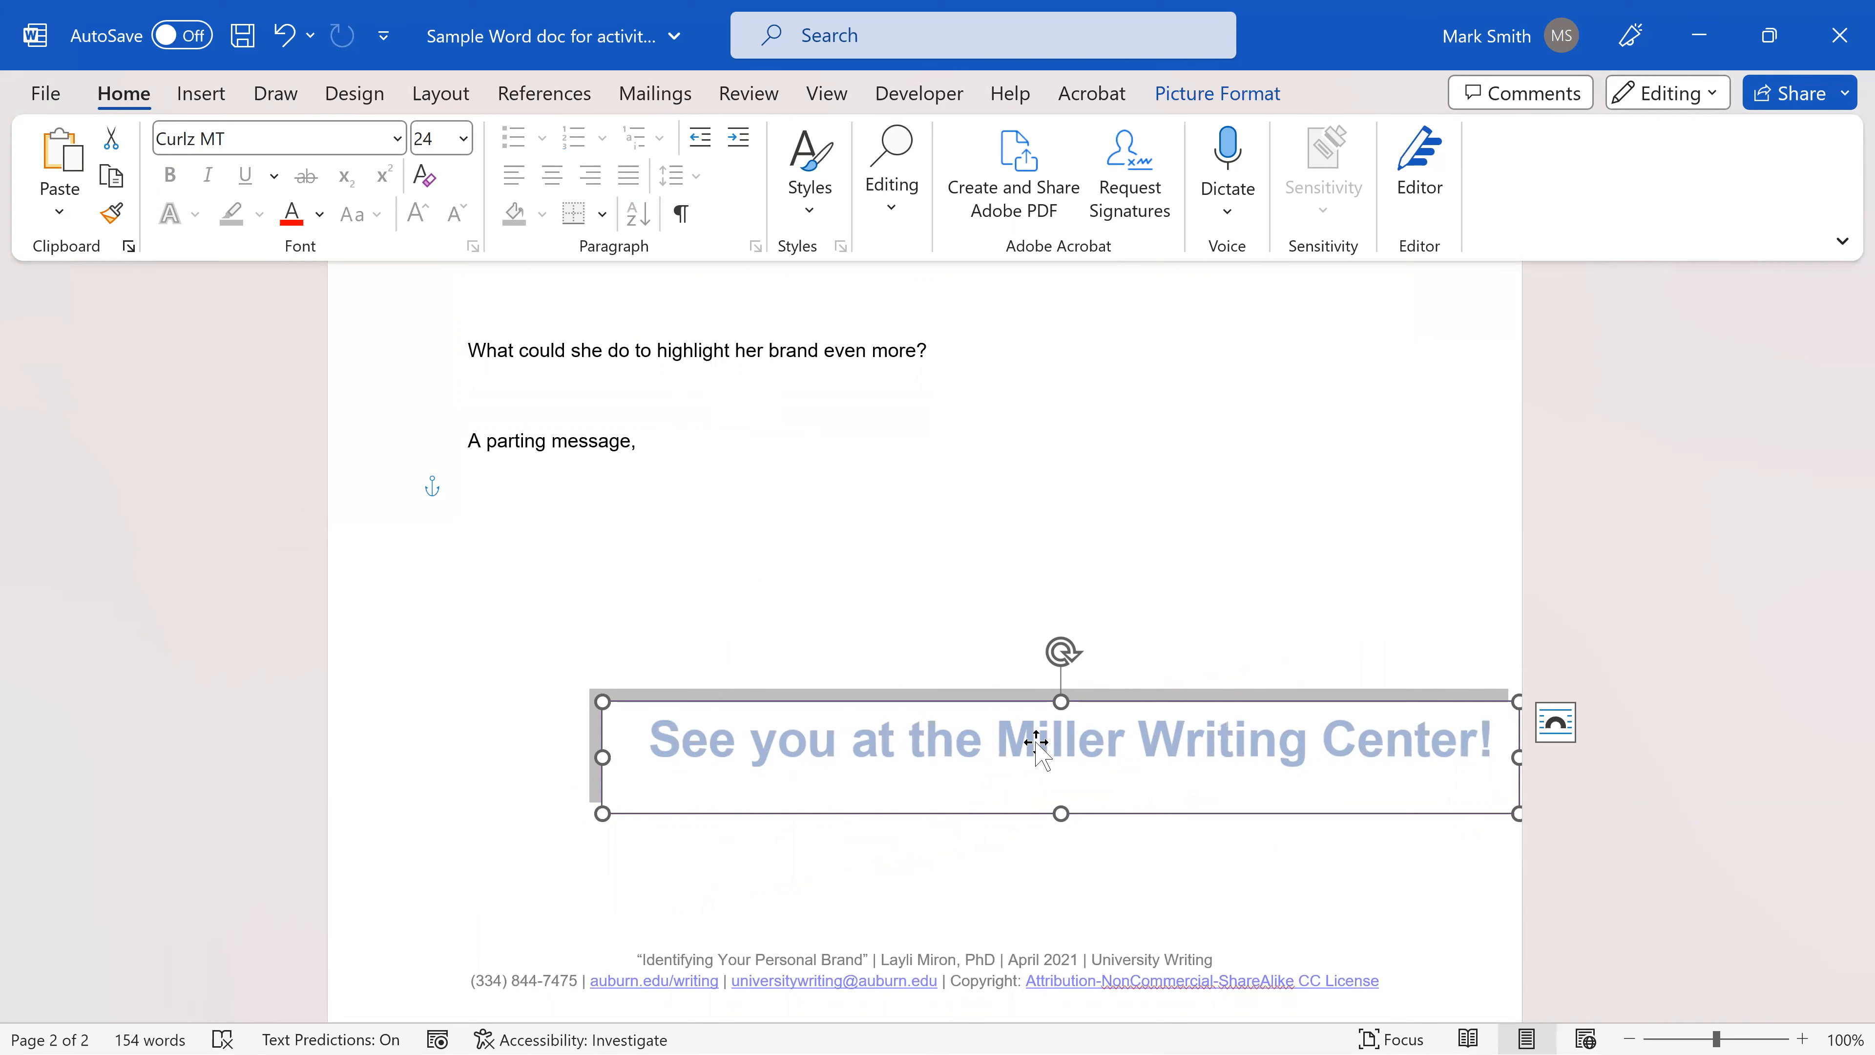
{"action": "left_click", "coordinate": [749, 444]}
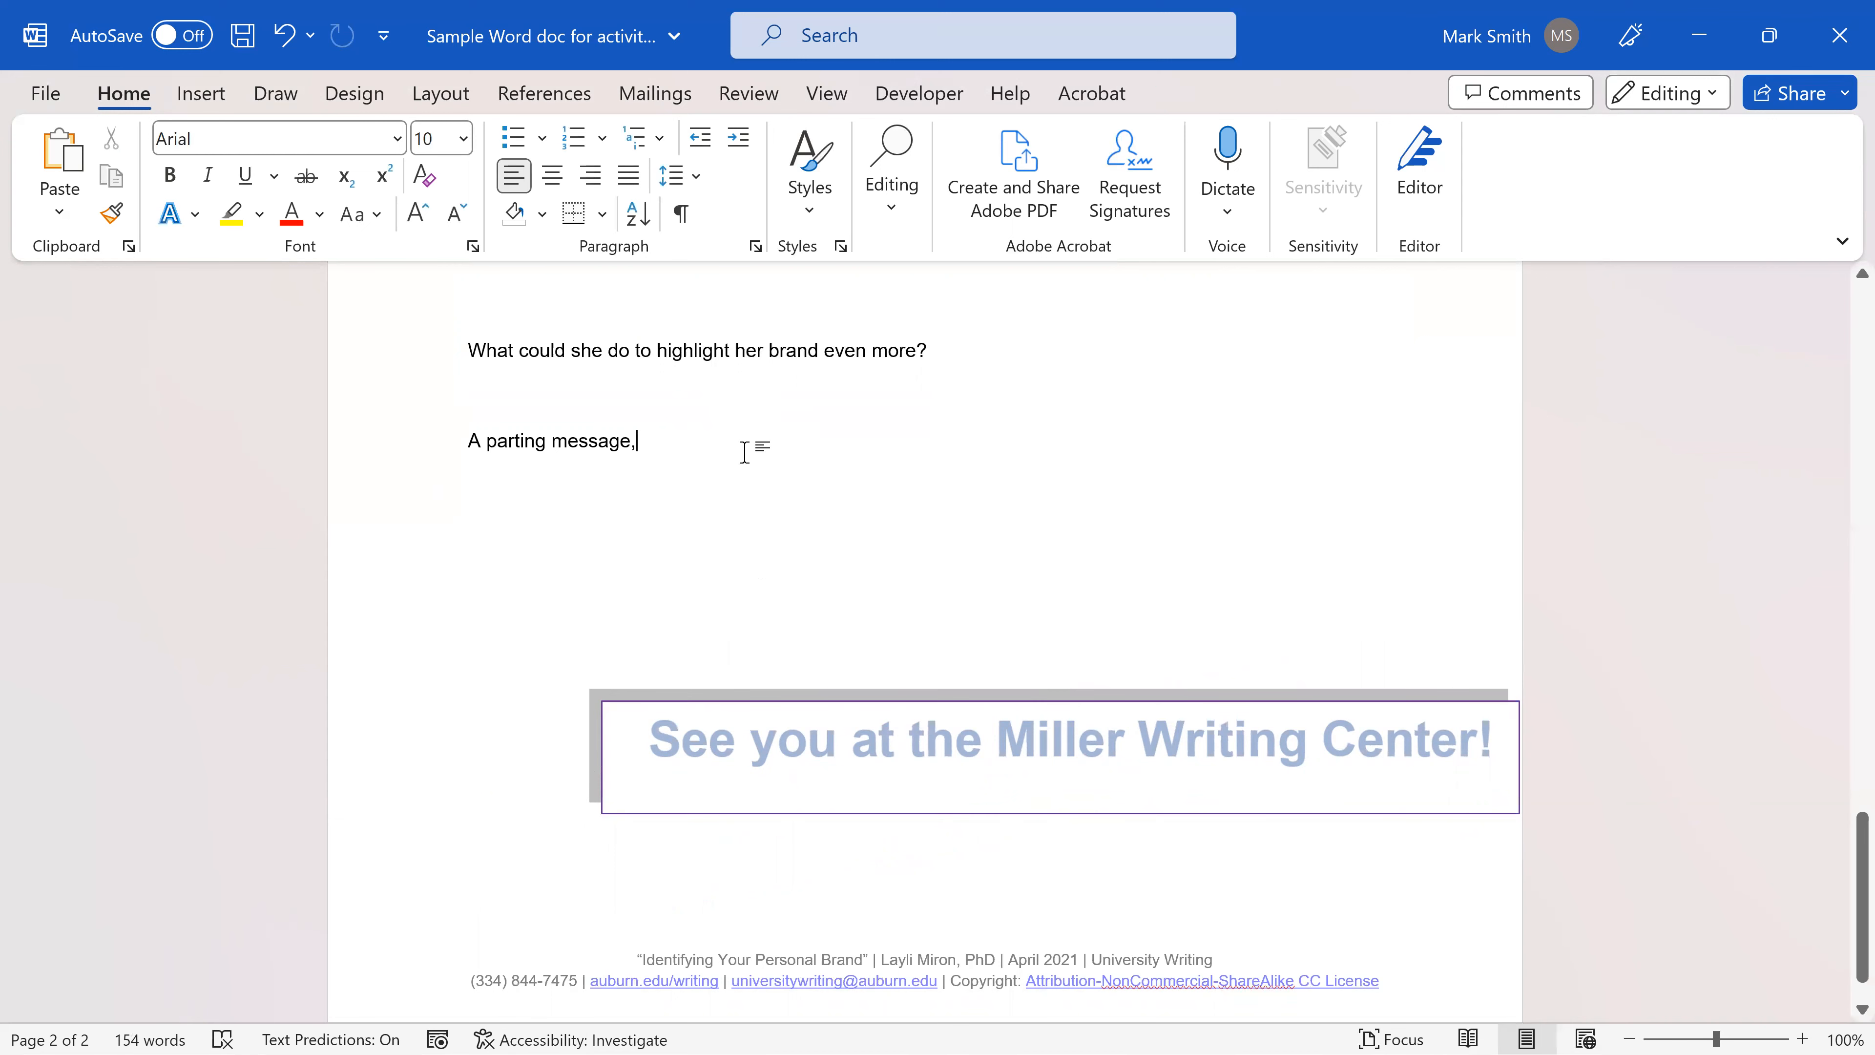
{"action": "type", "text": "see you at the miller writing center."}
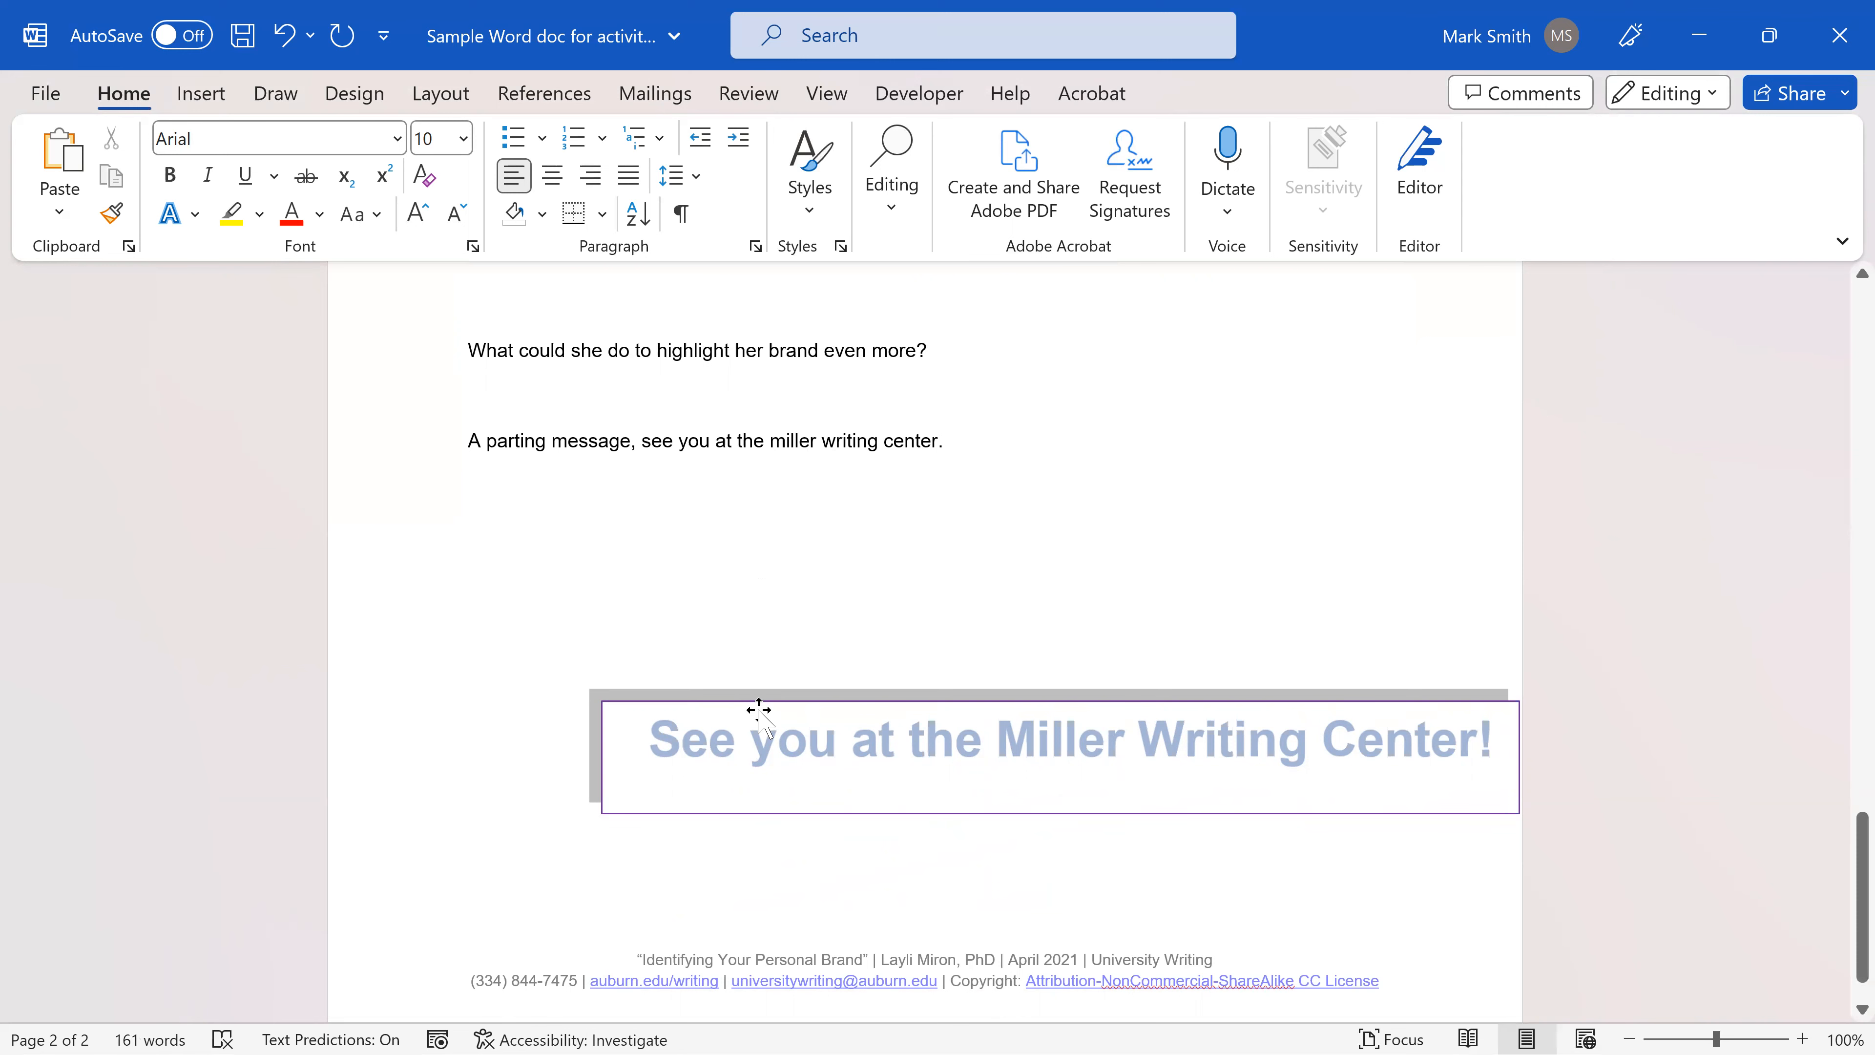
{"action": "left_click", "coordinate": [845, 709]}
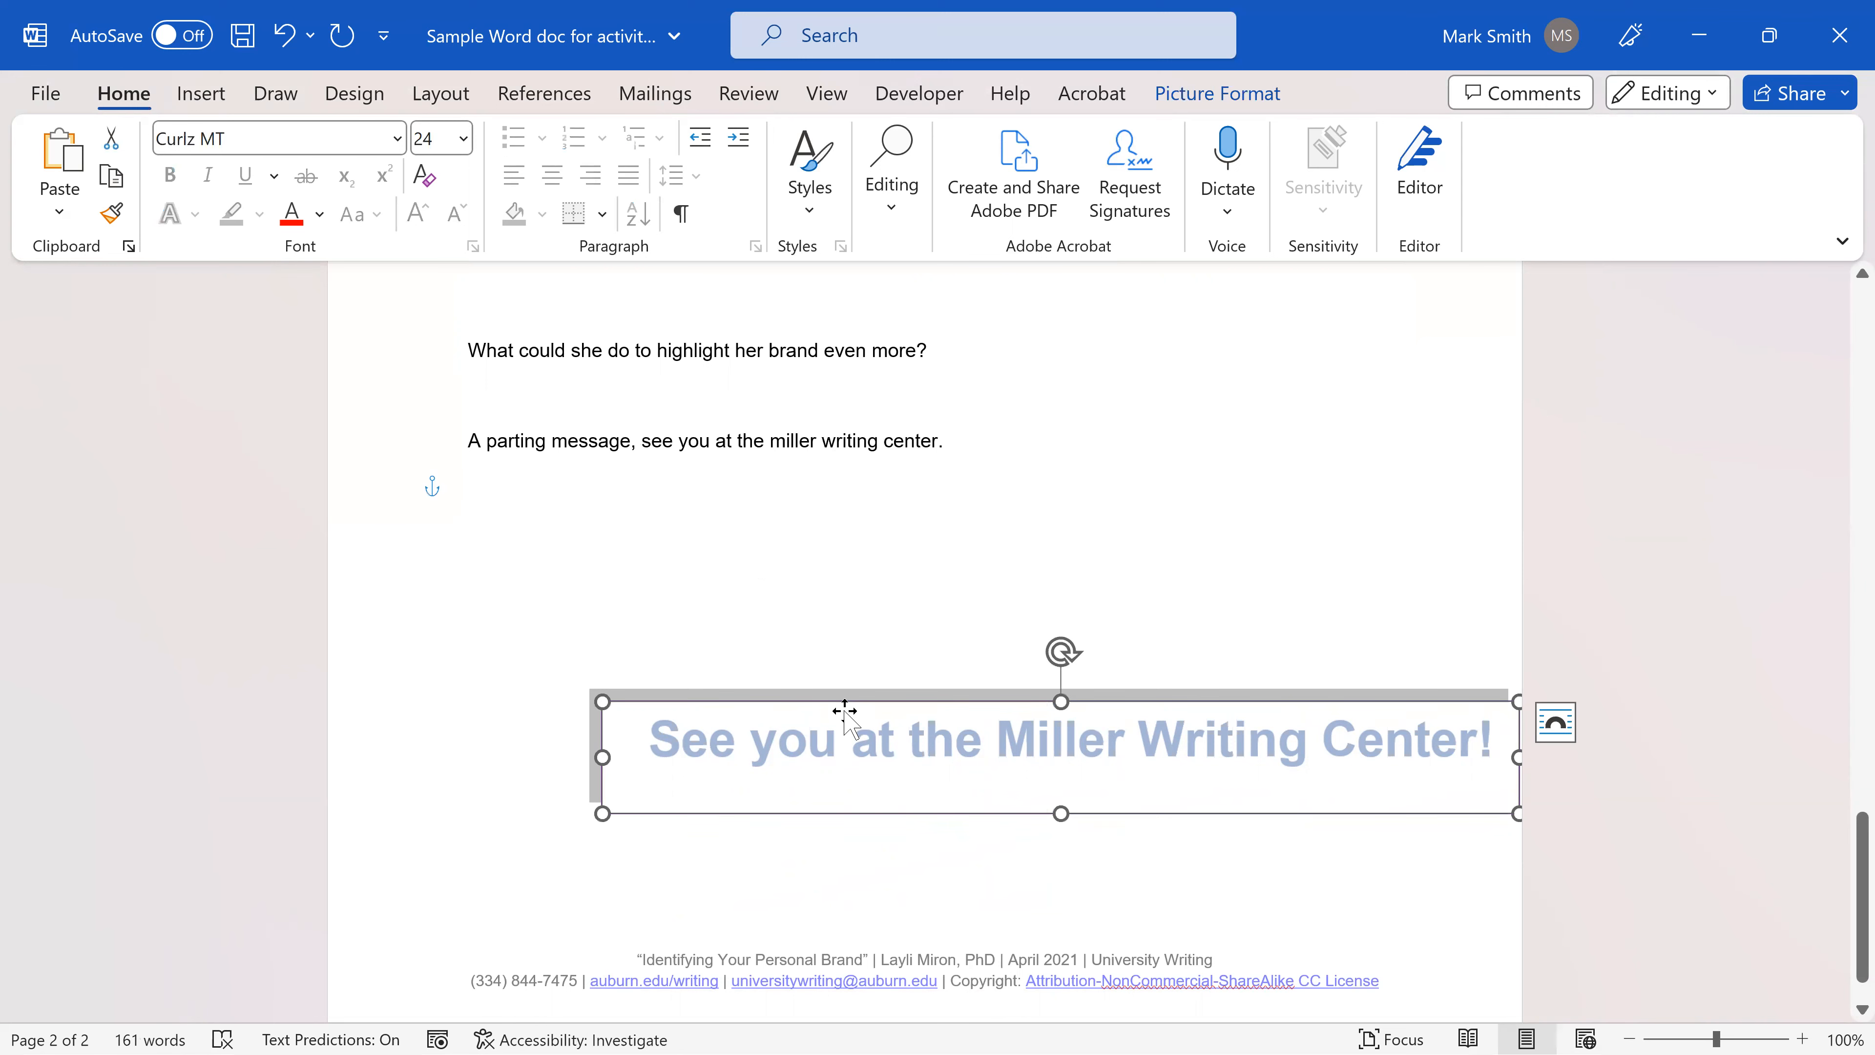
{"action": "key", "text": "Delete"}
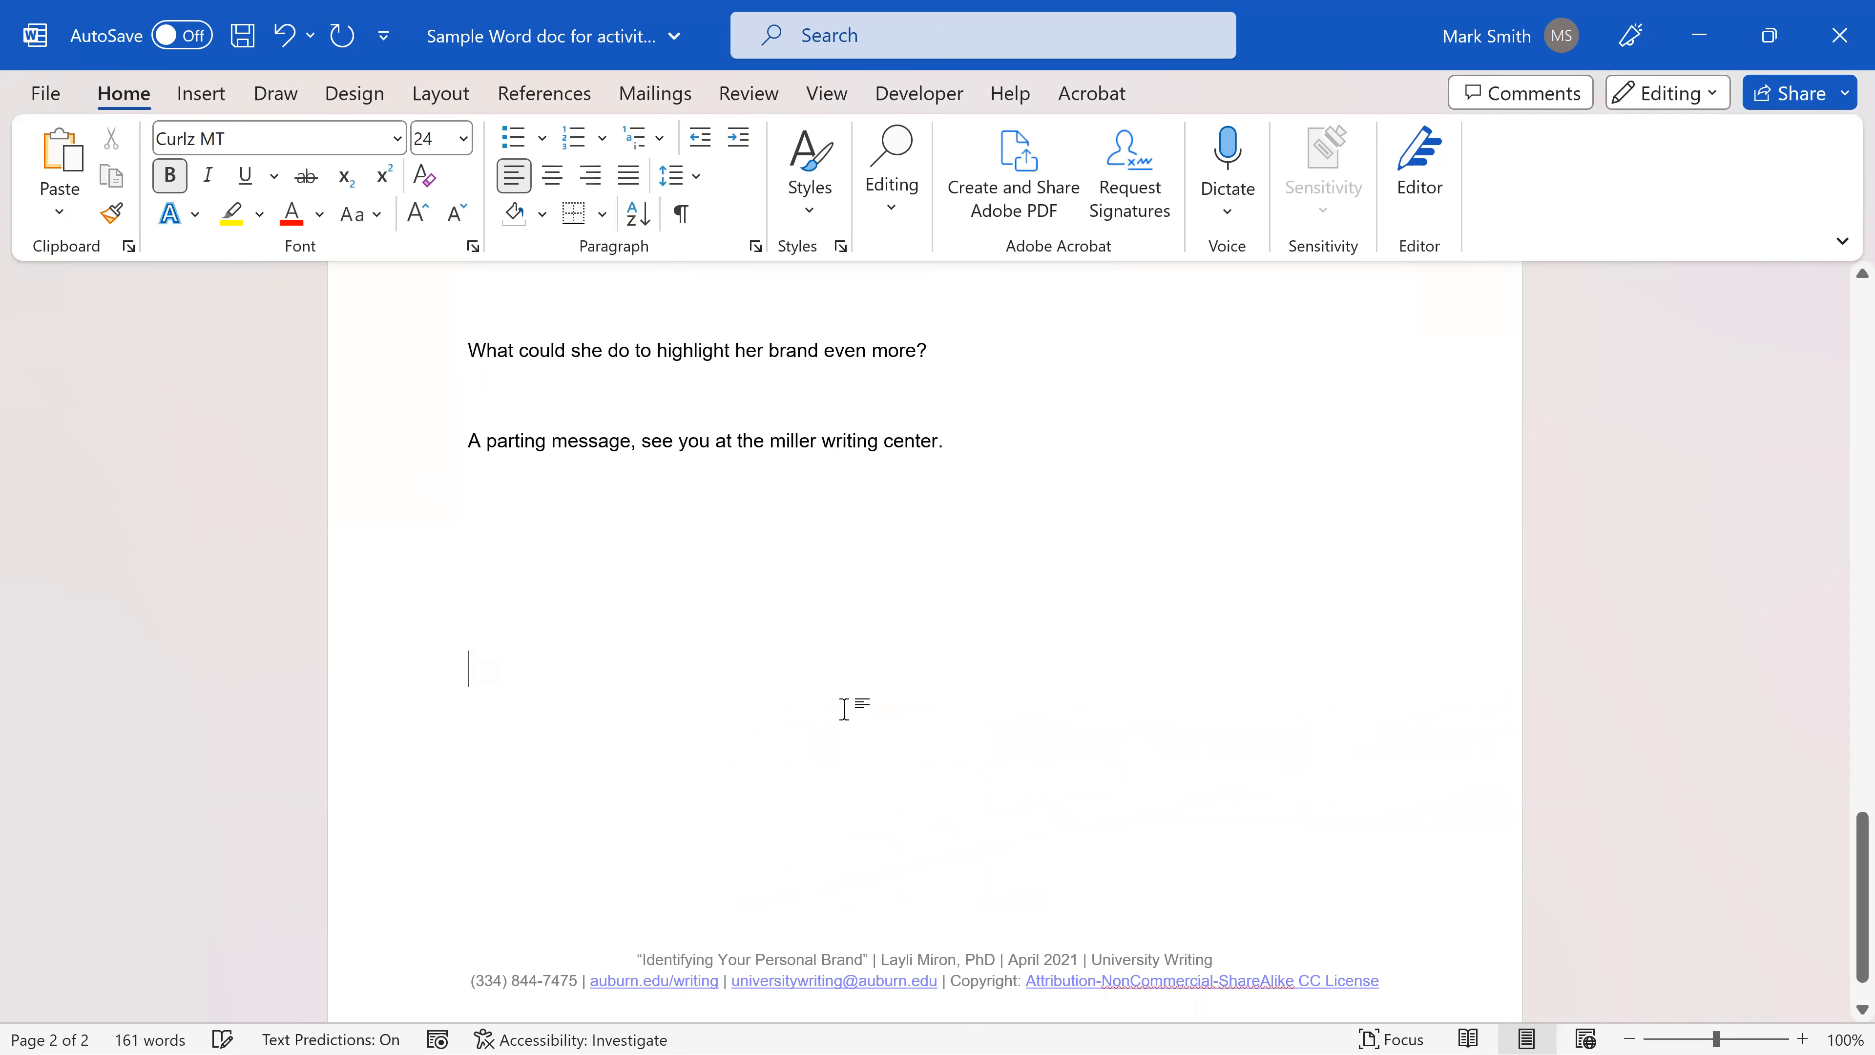
- Review the plain-text parting message and look back through the headings and text of both pages
{"action": "scroll", "coordinate": [924, 543], "scroll_direction": "up", "scroll_amount": 1}
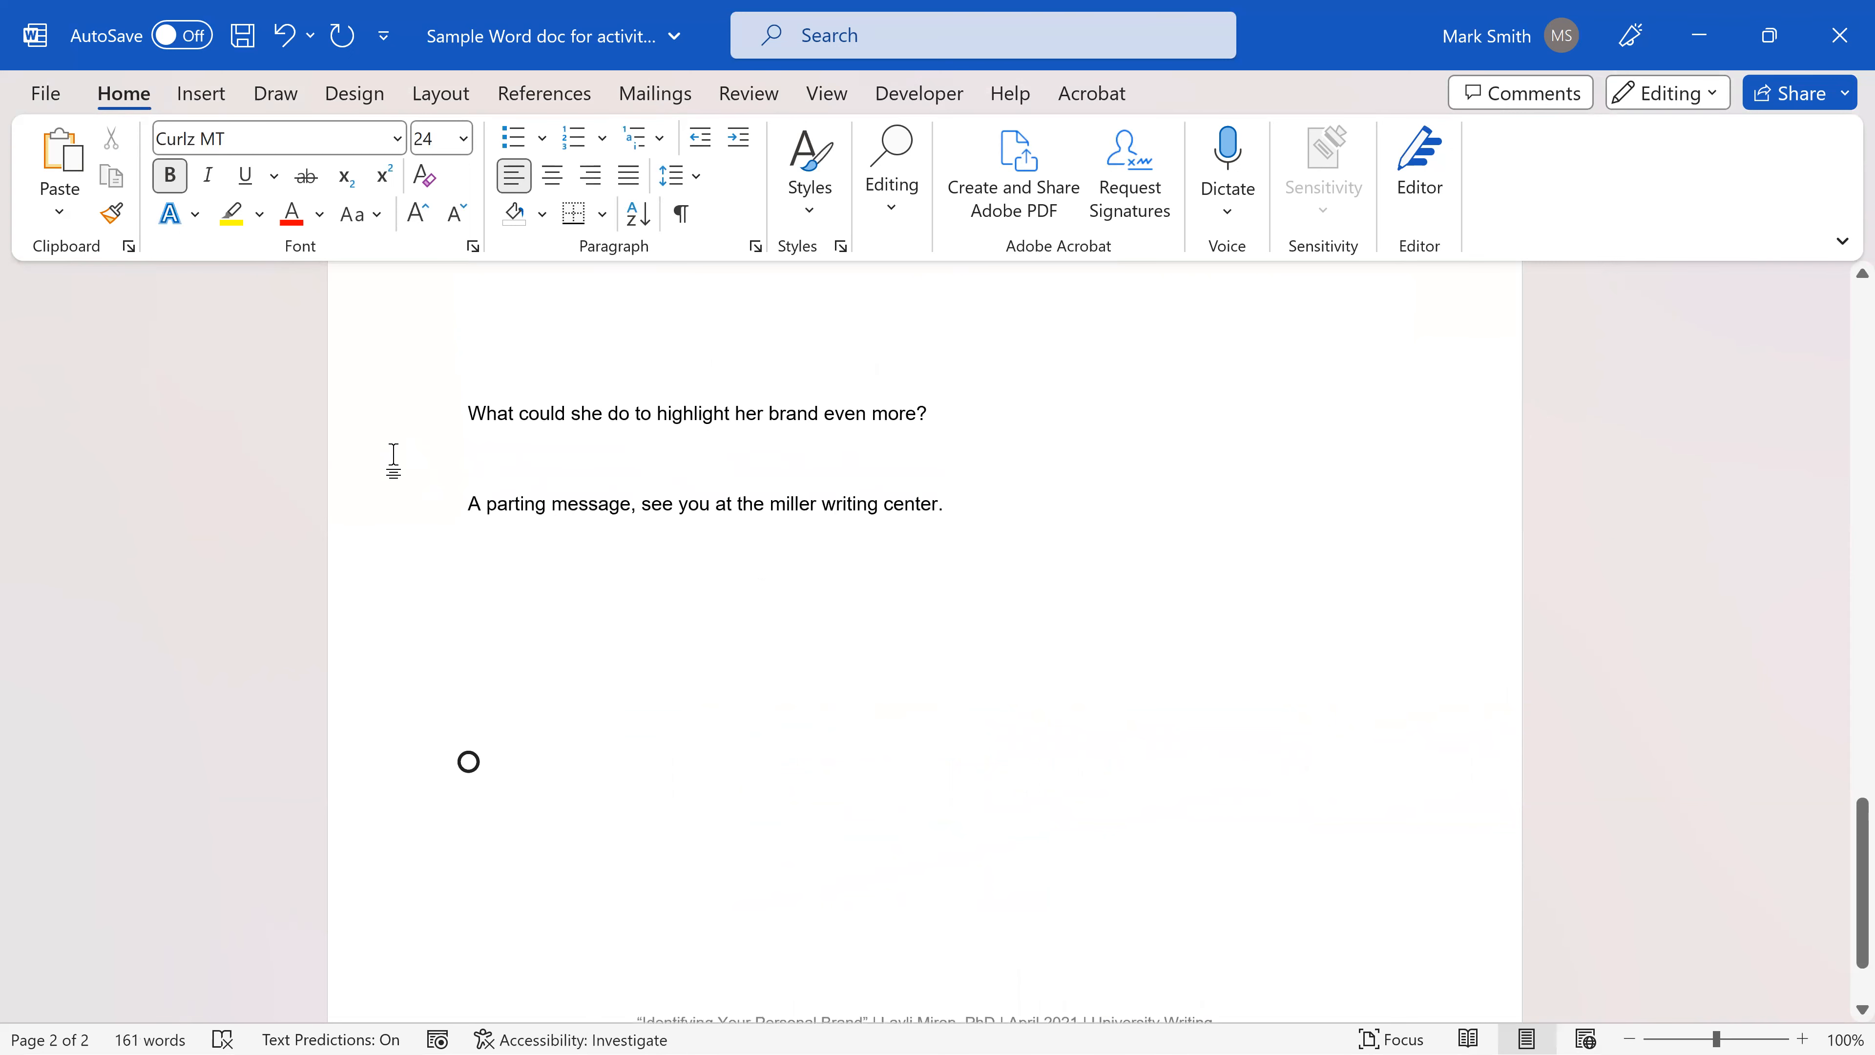
{"action": "triple_click", "coordinate": [711, 502]}
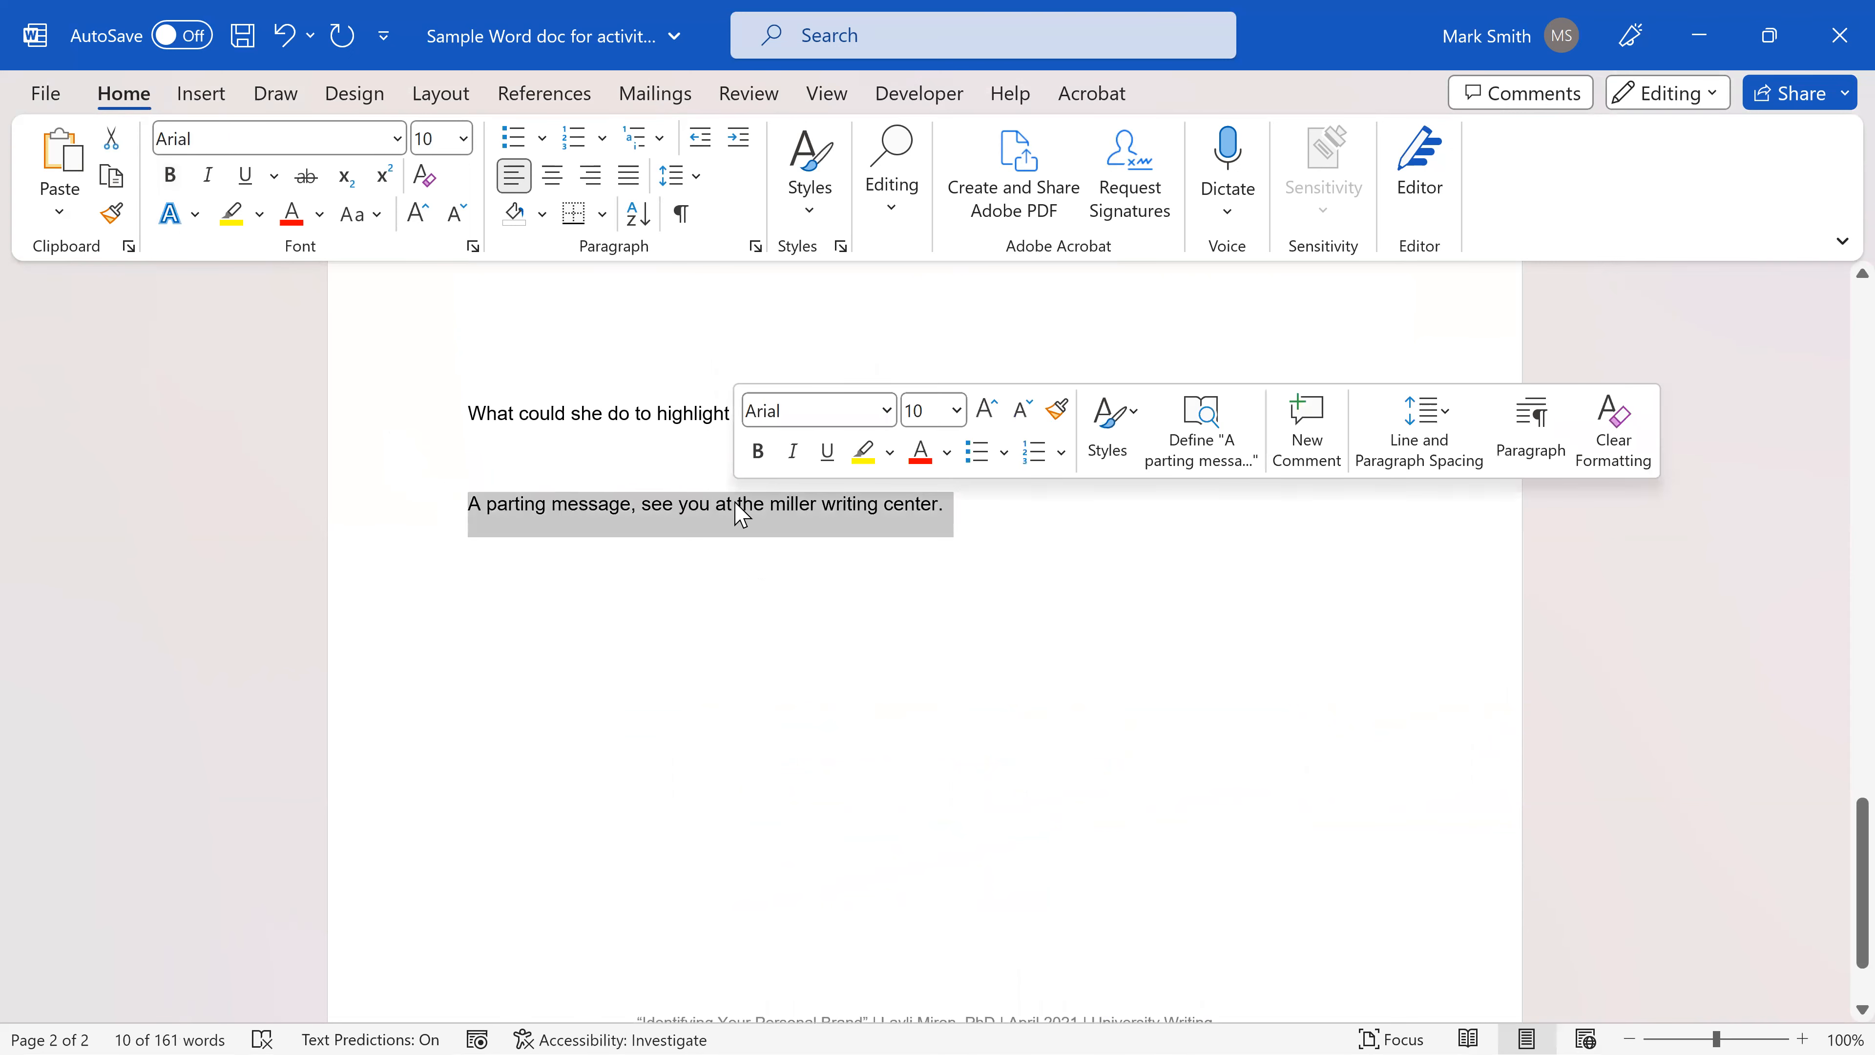
{"action": "left_click", "coordinate": [714, 641]}
{"action": "scroll", "coordinate": [714, 641], "scroll_direction": "down", "scroll_amount": 1}
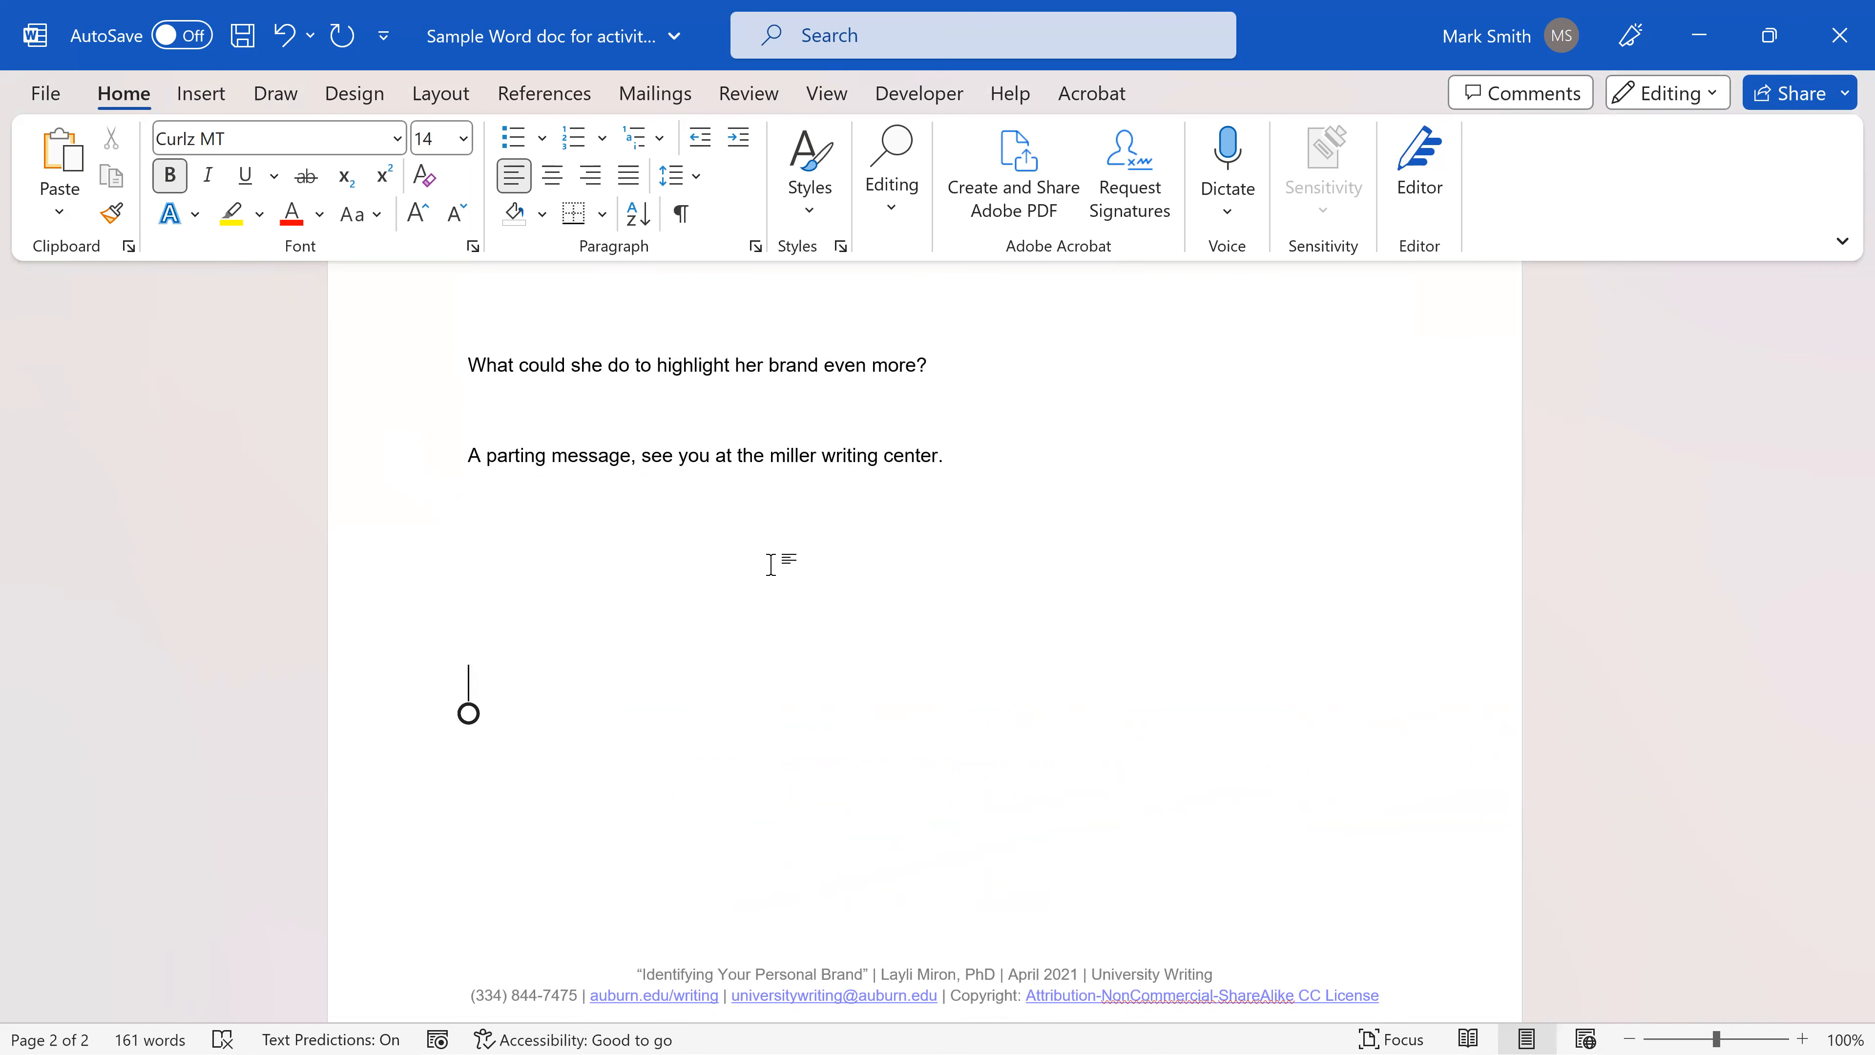
{"action": "scroll", "coordinate": [770, 564], "scroll_direction": "up", "scroll_amount": 7}
{"action": "scroll", "coordinate": [771, 564], "scroll_direction": "up", "scroll_amount": 5}
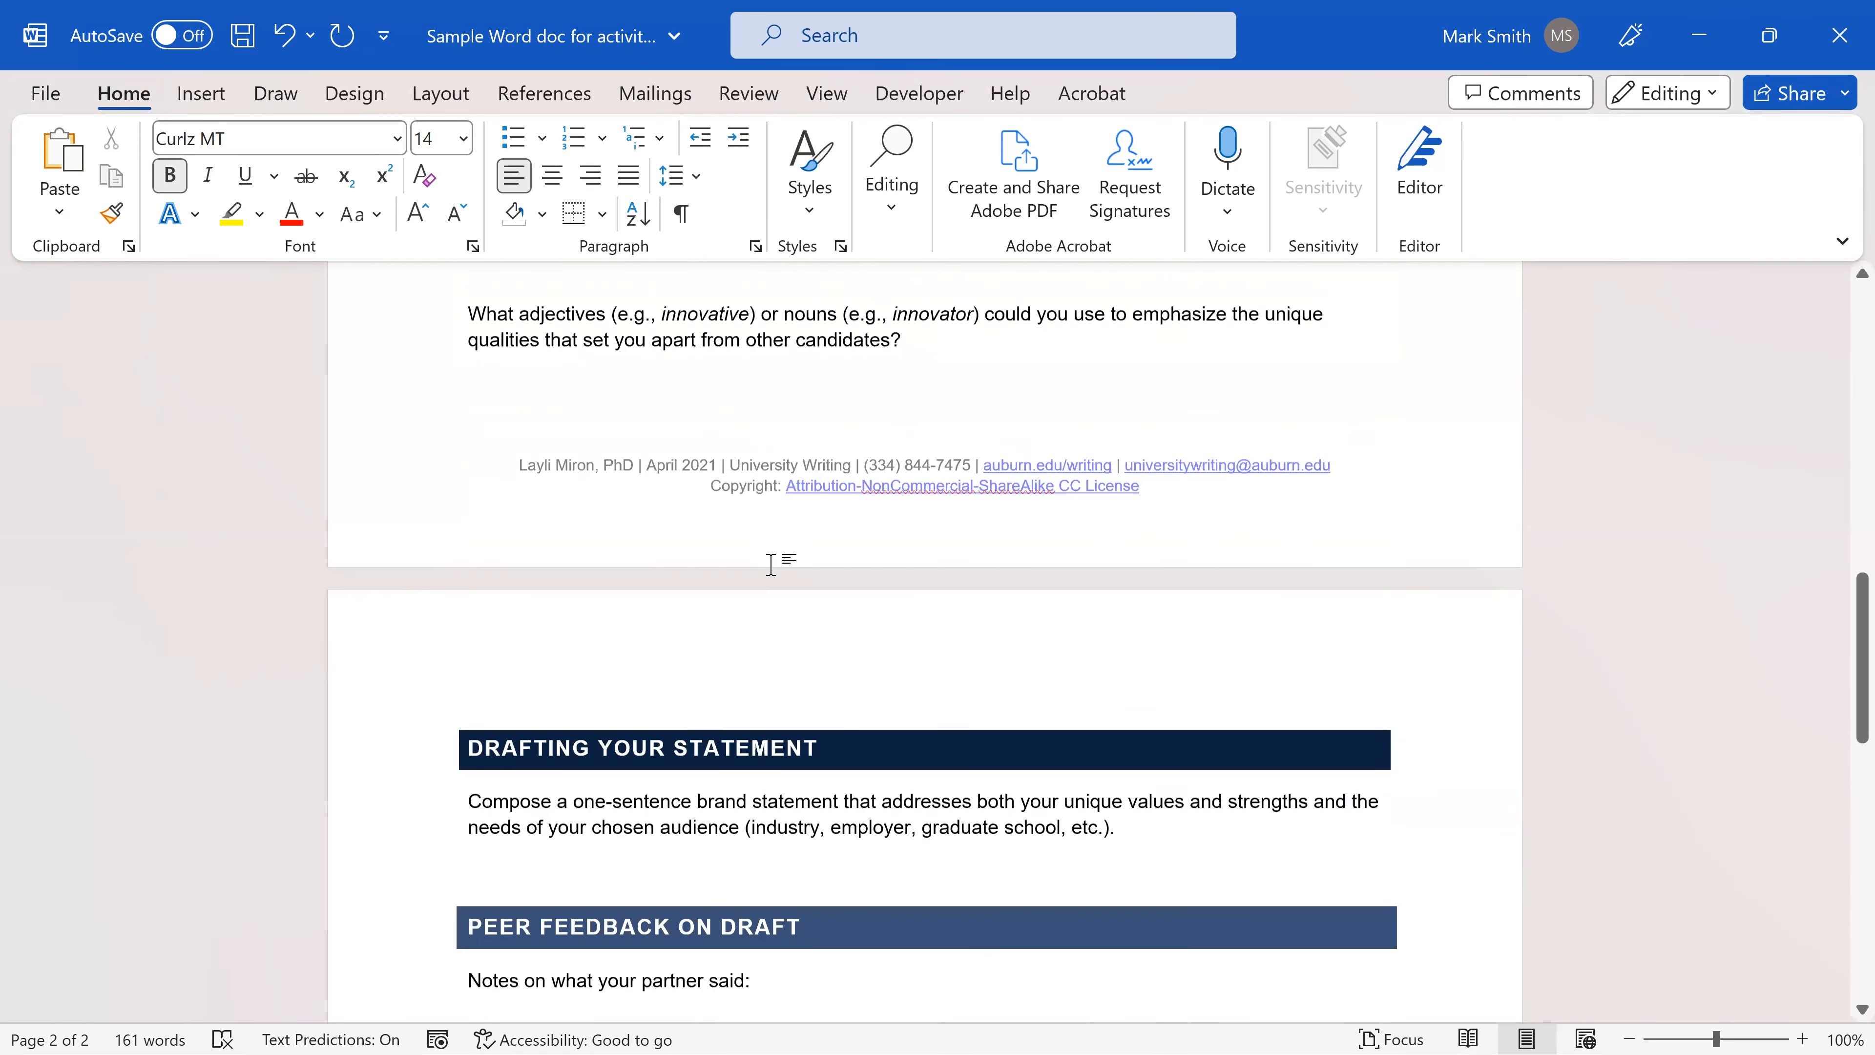
{"action": "scroll", "coordinate": [771, 565], "scroll_direction": "up", "scroll_amount": 14}
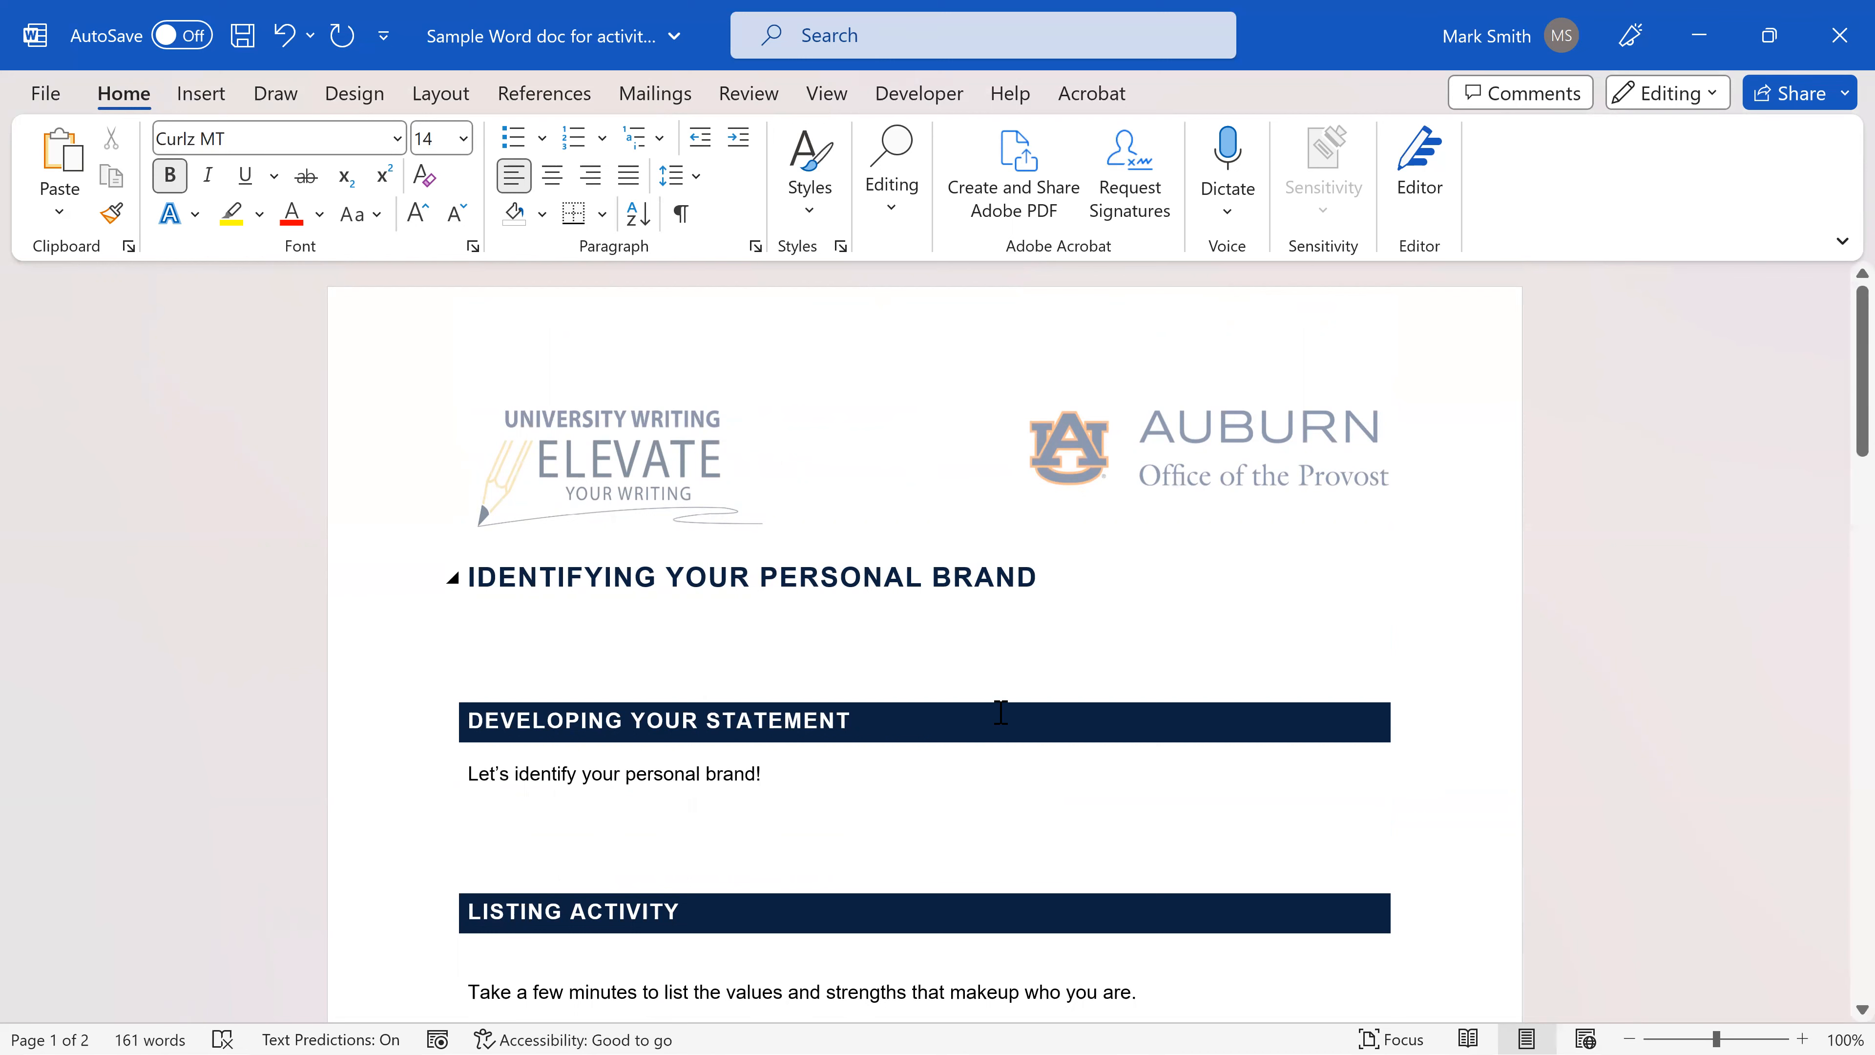
{"action": "scroll", "coordinate": [996, 711], "scroll_direction": "down", "scroll_amount": 8}
{"action": "scroll", "coordinate": [1001, 716], "scroll_direction": "down", "scroll_amount": 1}
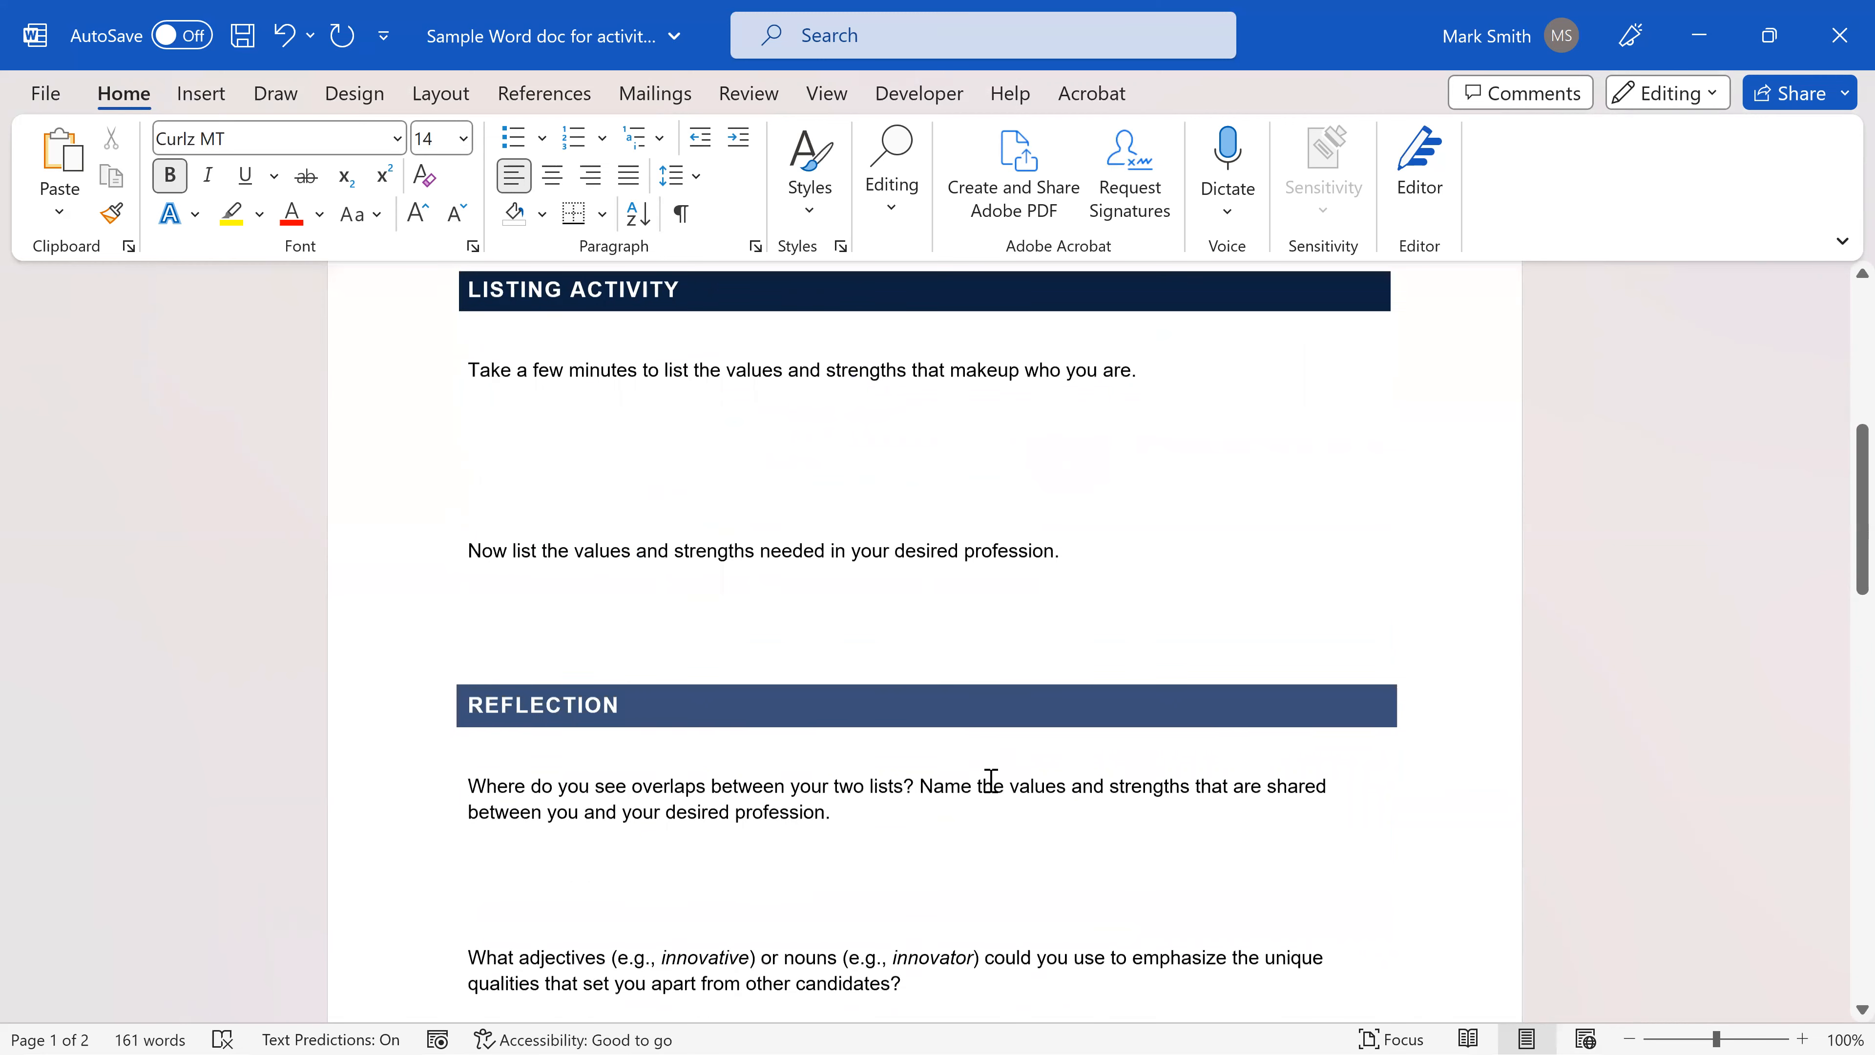